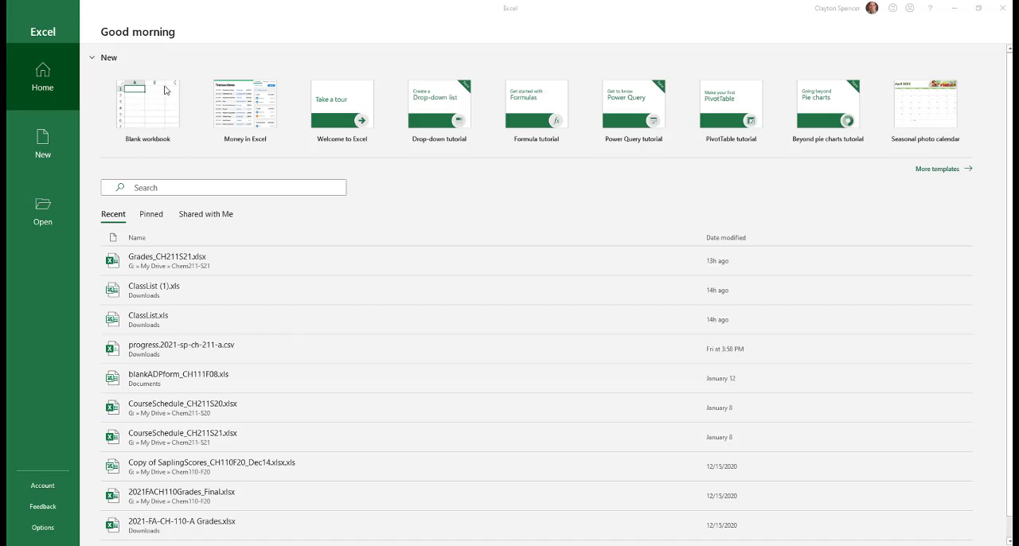
Create a new blank workbook
left_click(137, 115)
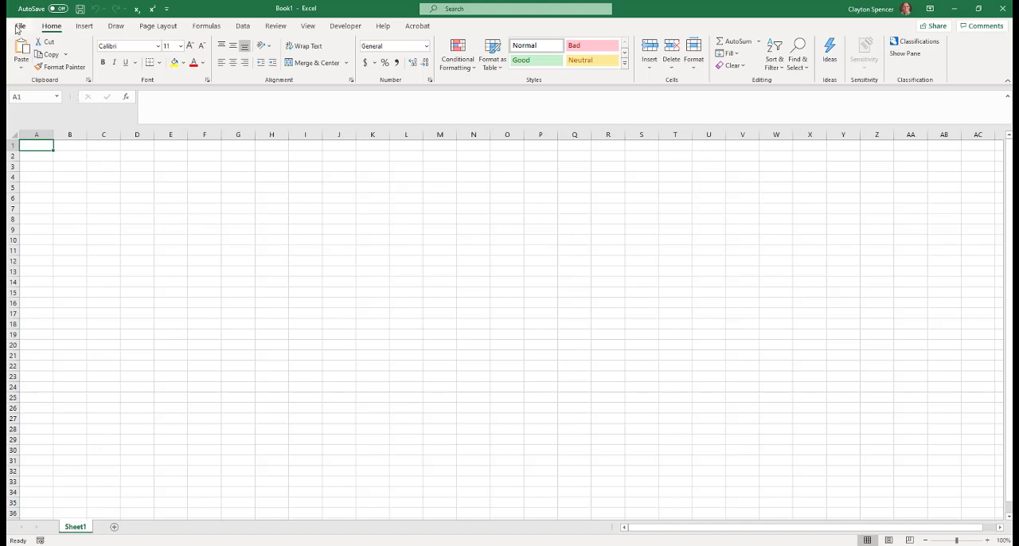
left_click(85, 27)
left_click(115, 28)
left_click(158, 26)
left_click(206, 26)
left_click(243, 26)
left_click(275, 27)
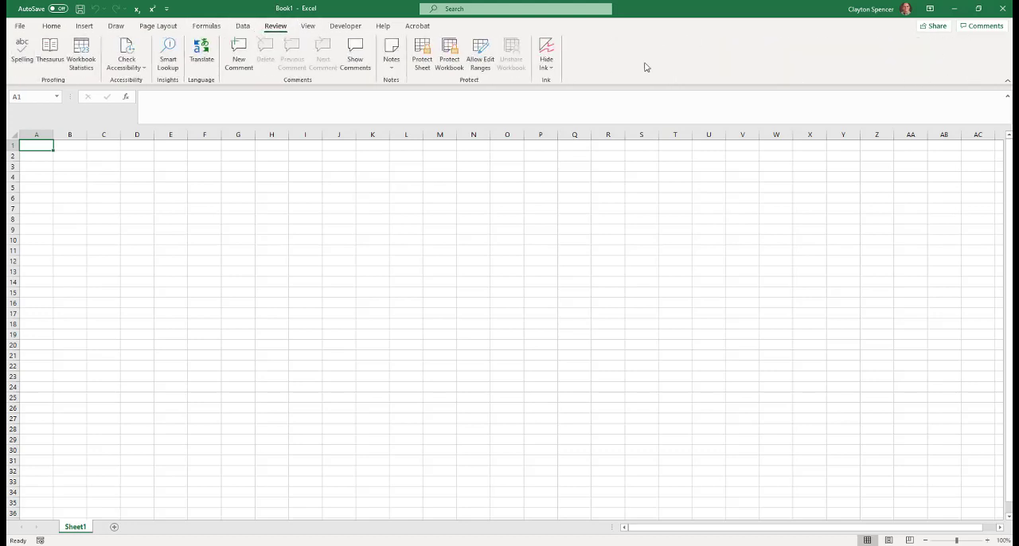
left_click(51, 26)
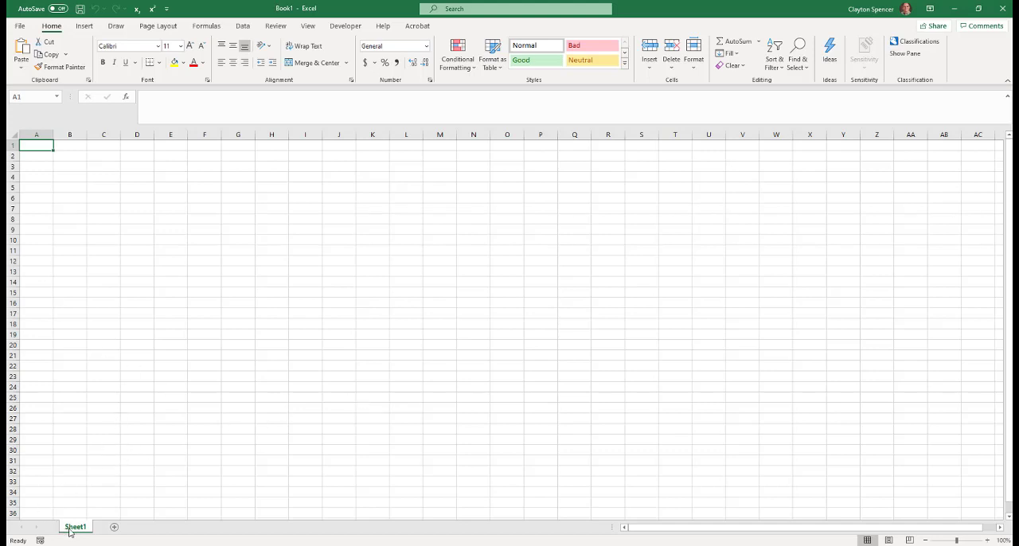
Add two more worksheets to the workbook and return to Sheet1
left_click(116, 529)
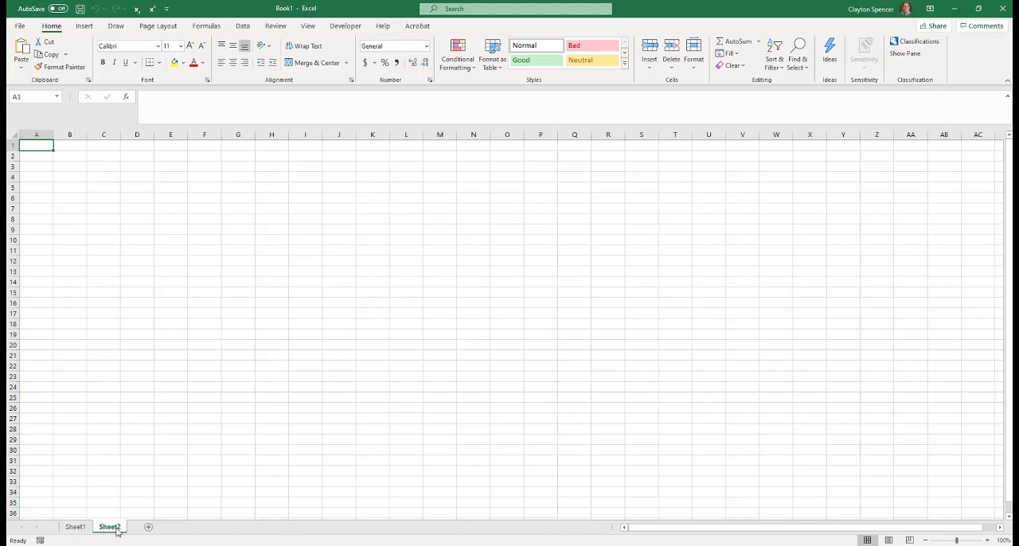
left_click(149, 529)
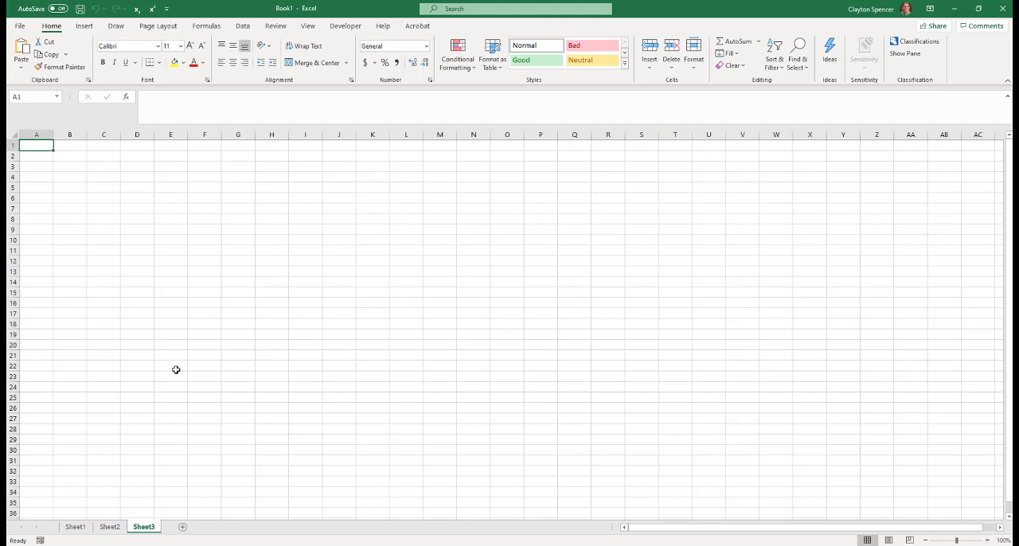
left_click(109, 528)
left_click(75, 528)
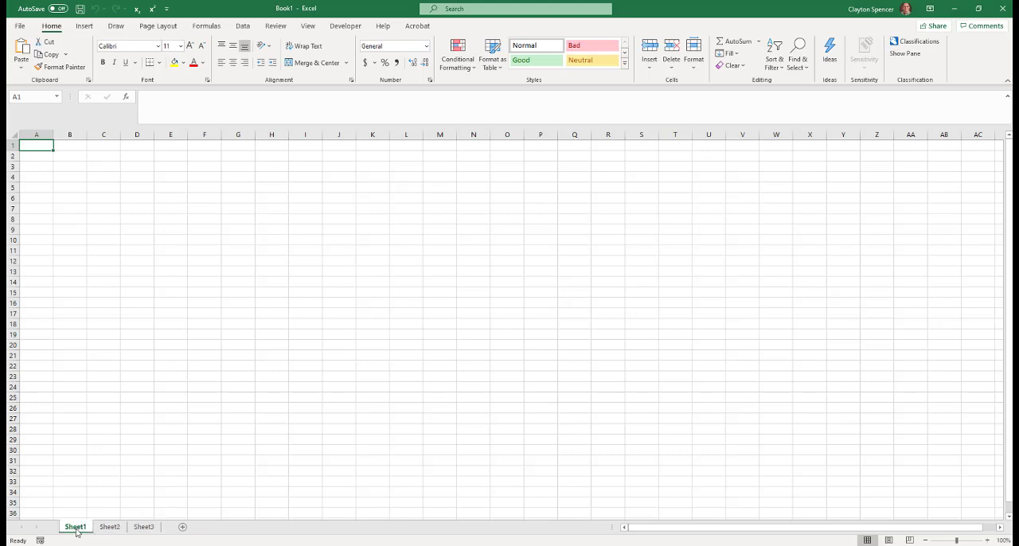
Rename Sheet1 to FirstSheet
right_click(76, 528)
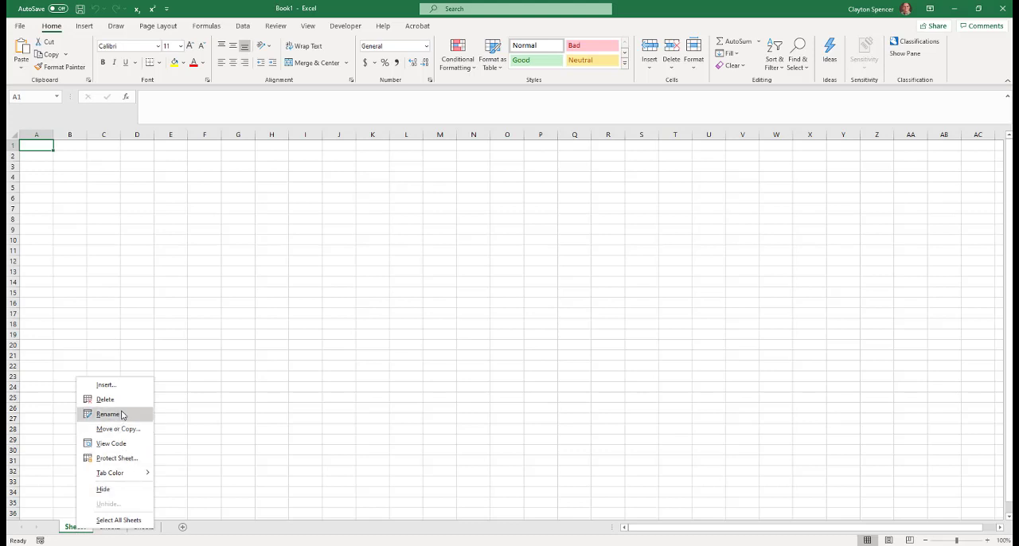
left_click(198, 533)
double_click(74, 527)
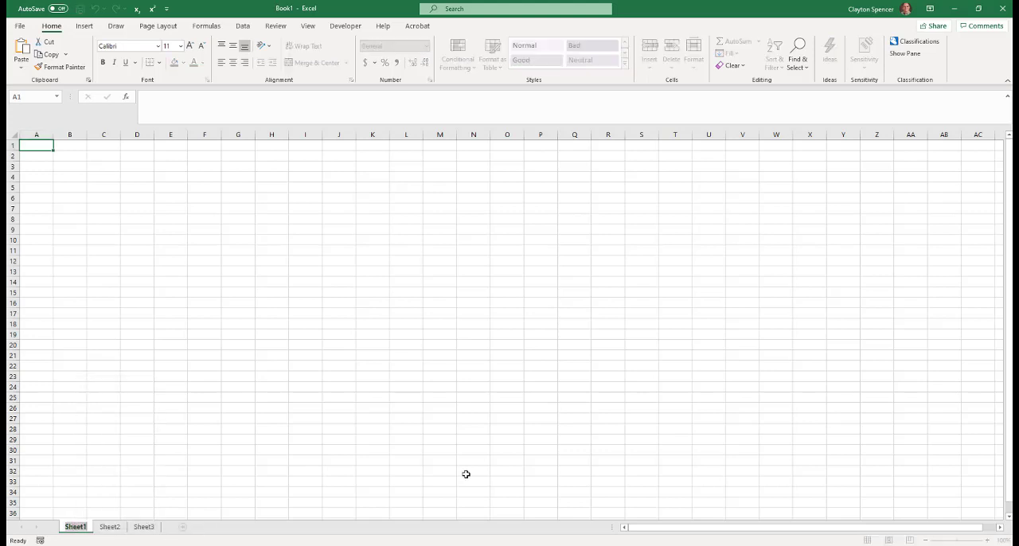
type("FirstSheet")
key("Return")
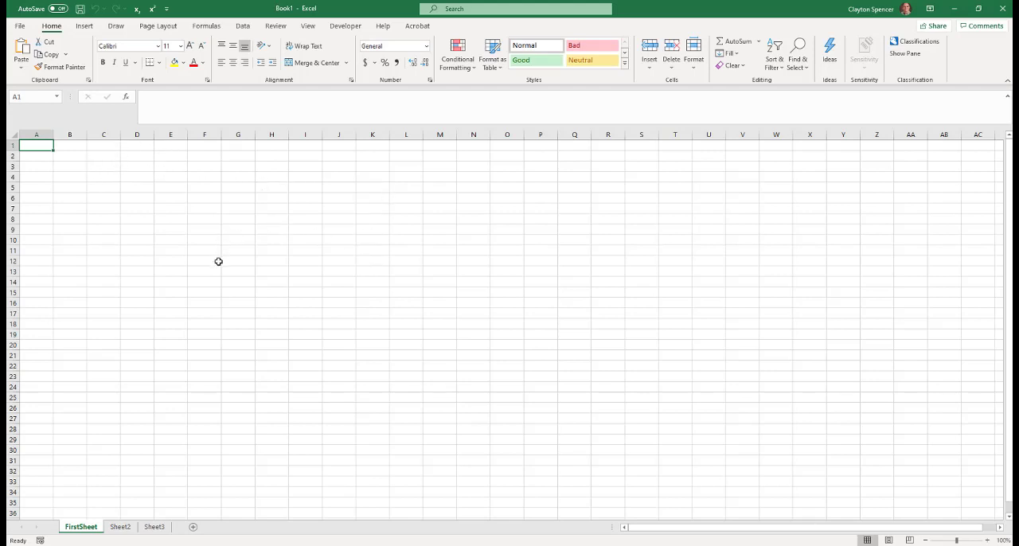
Enter the text "cell B4" in cell B4 and the number 1.2 in cell C4
left_click(160, 220)
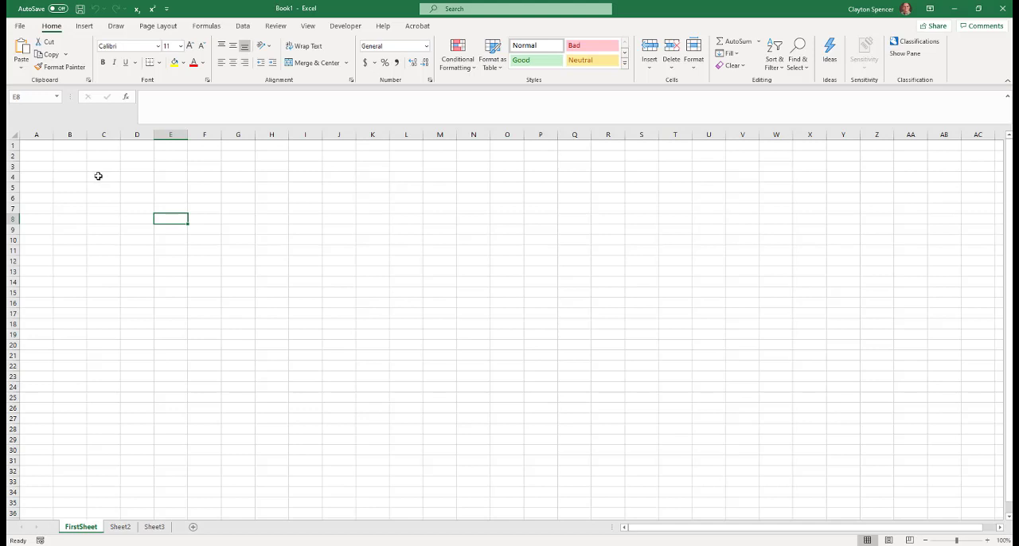
left_click(64, 176)
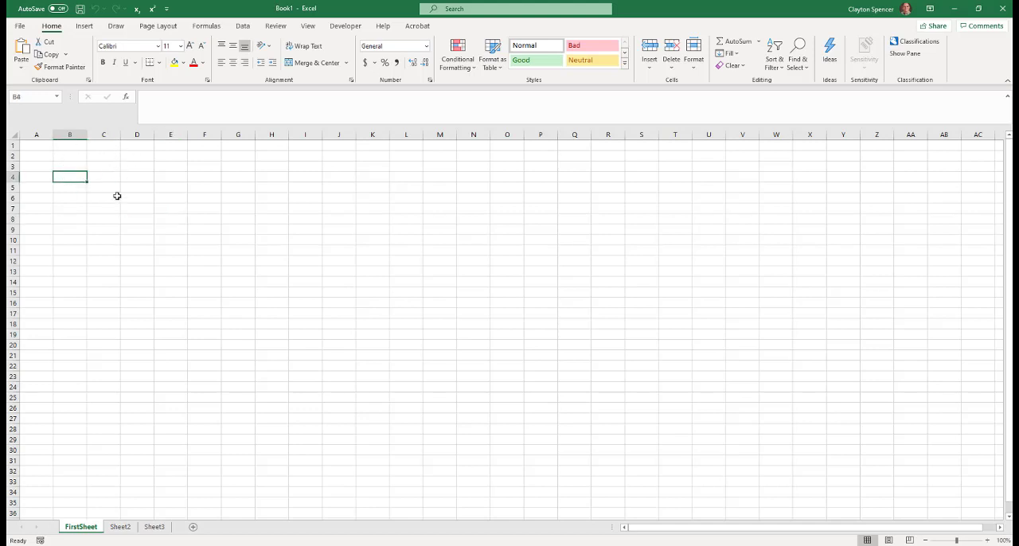
type("cell")
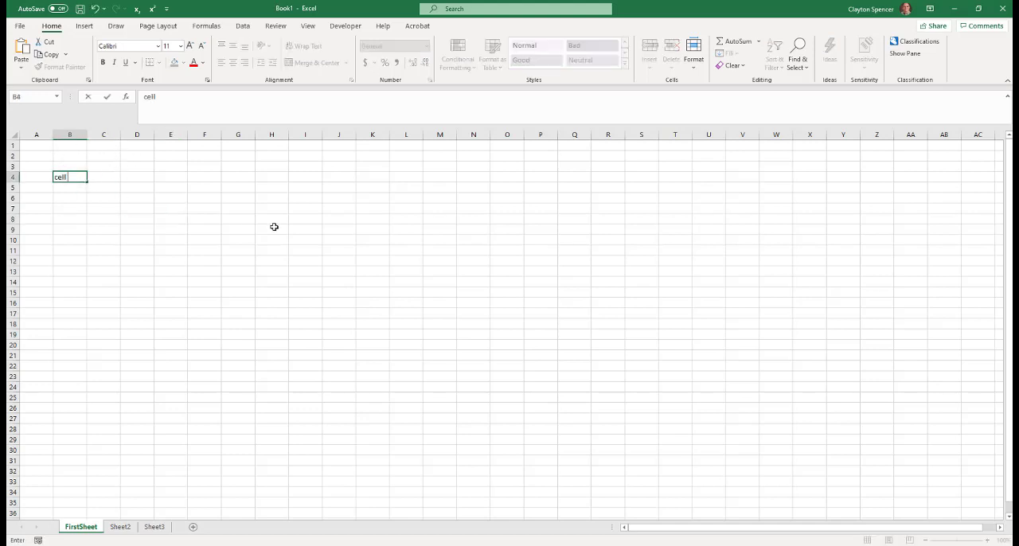
type(" B4")
left_click(104, 175)
type("1.2")
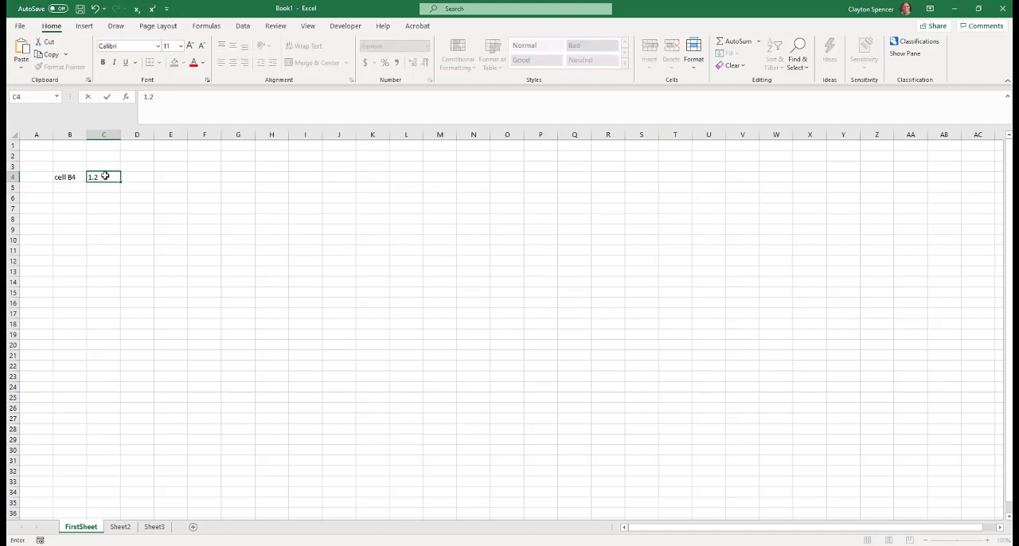
key("Tab")
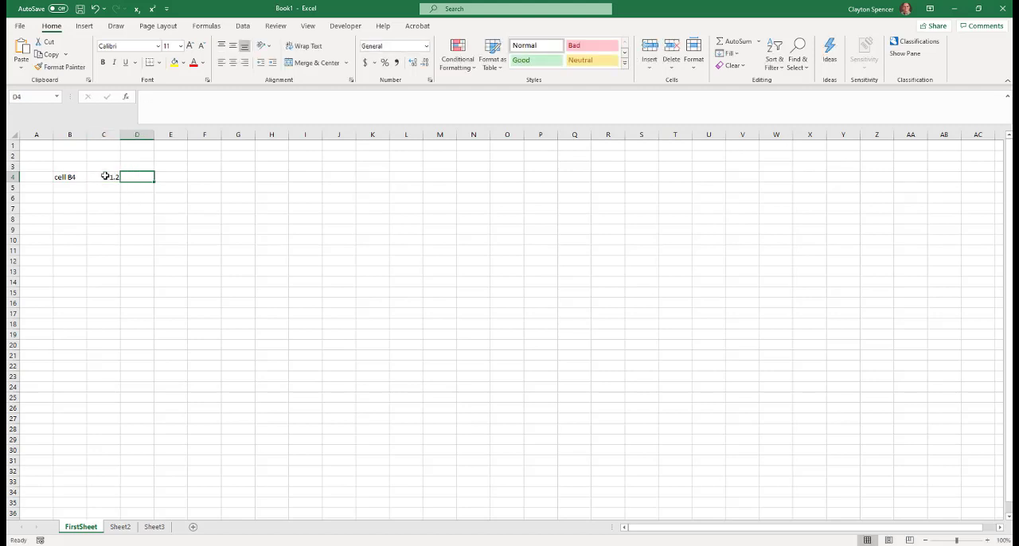
Enter 6.022e23 in scientific notation in cell D4 and reselect that cell
type("6.022")
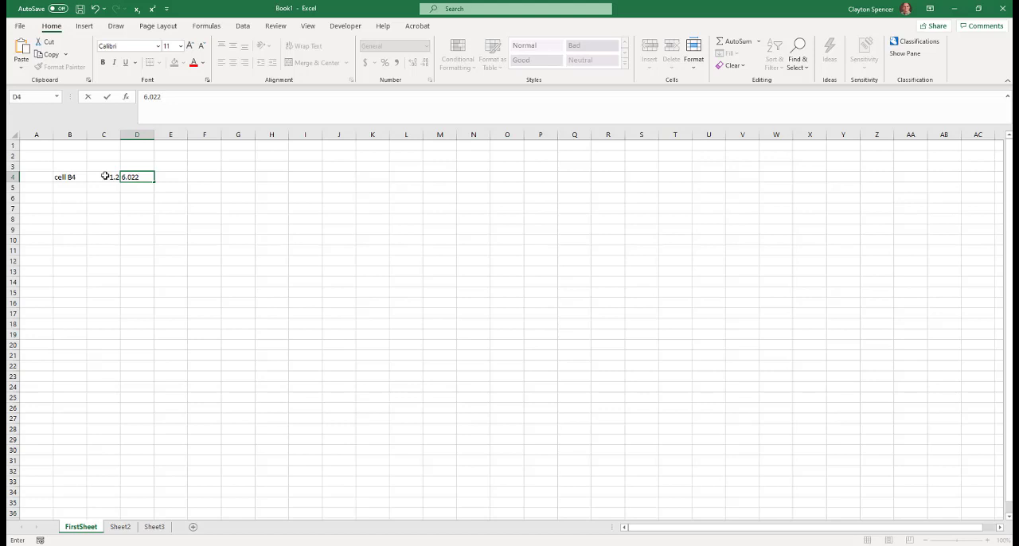
type("e23")
key("Return")
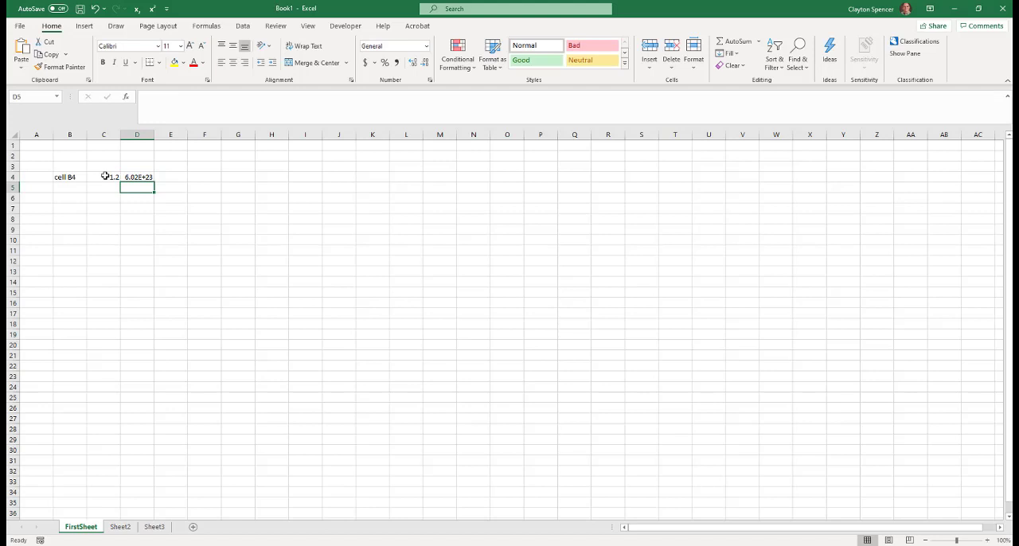
key("Up")
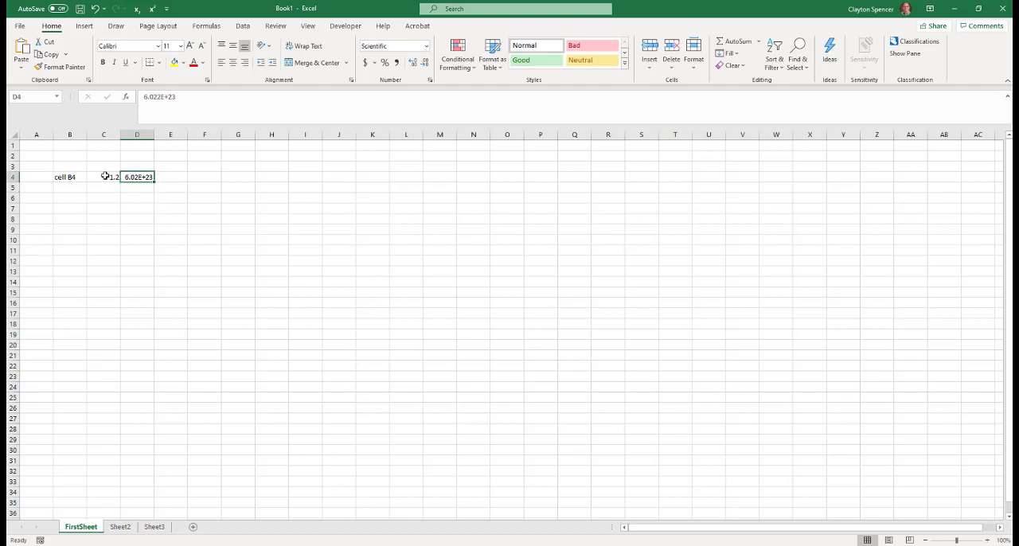
Enter the number 60.0 without a unit in cell E4
key("Right")
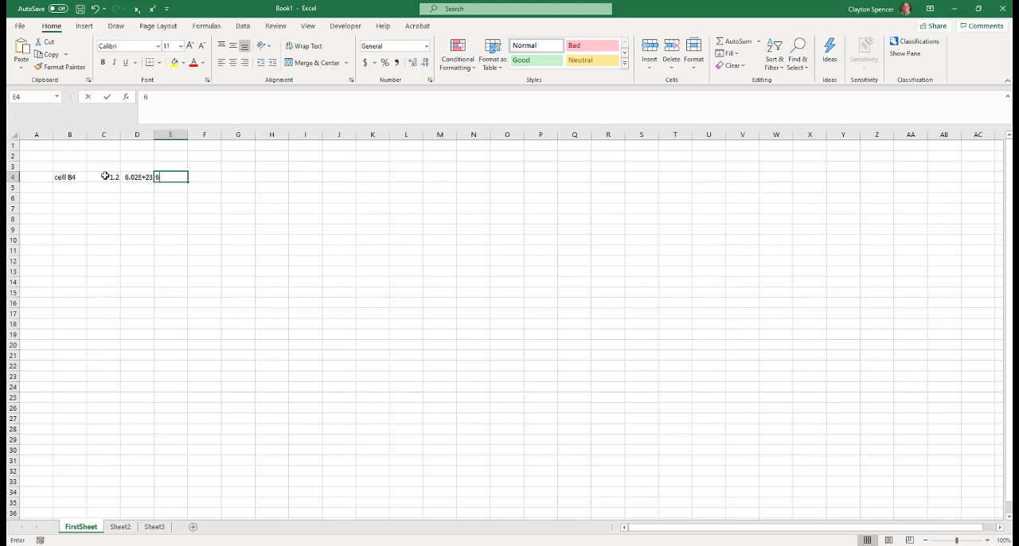
type("60.0g")
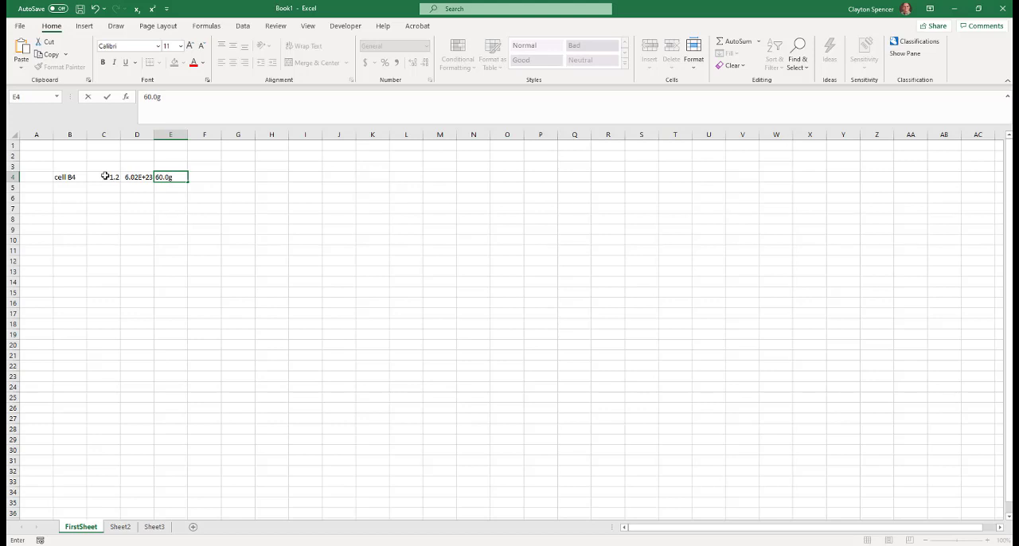
key("BackSpace")
key("Tab")
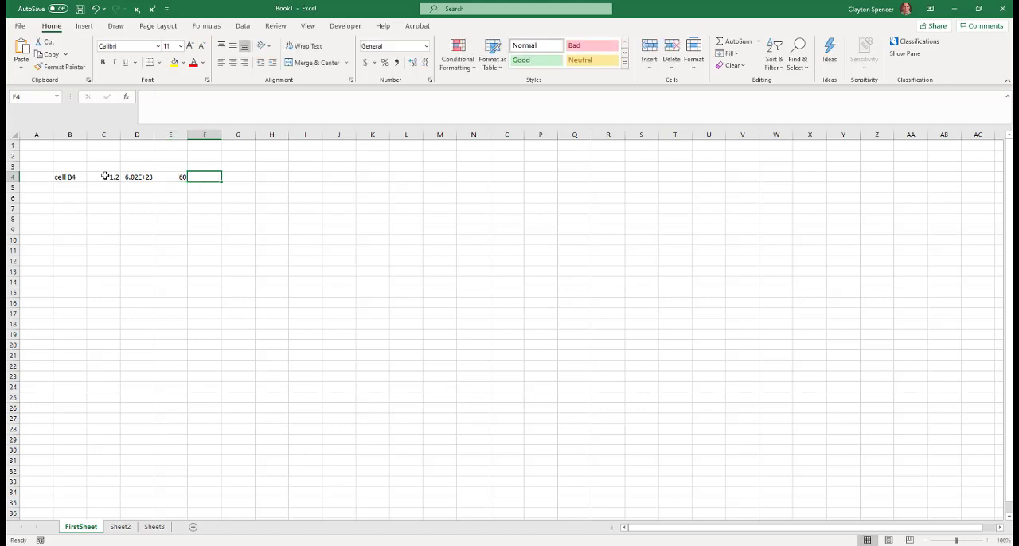
Enter the date 1/25/2021 in cell F4
type("1")
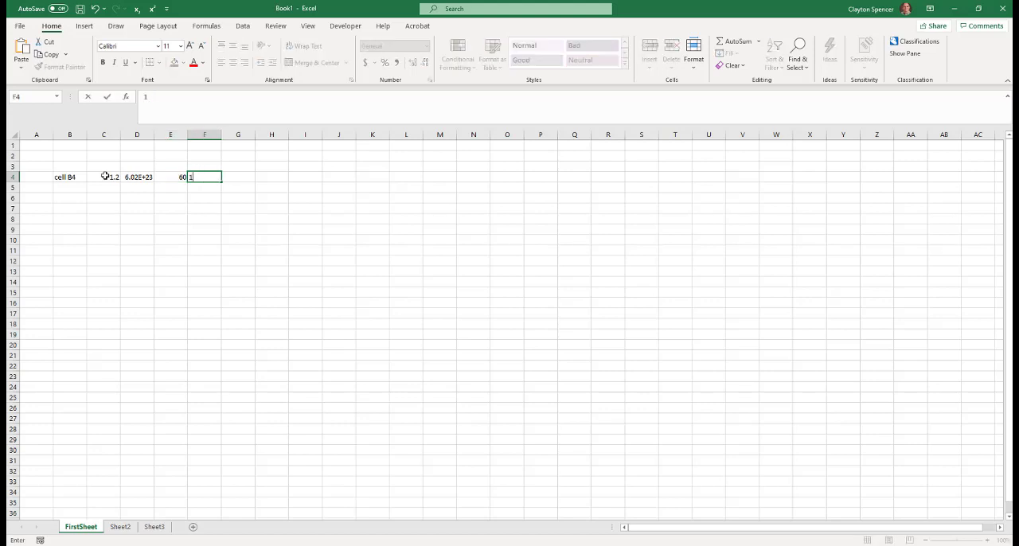
type("/215/2021")
key("Return")
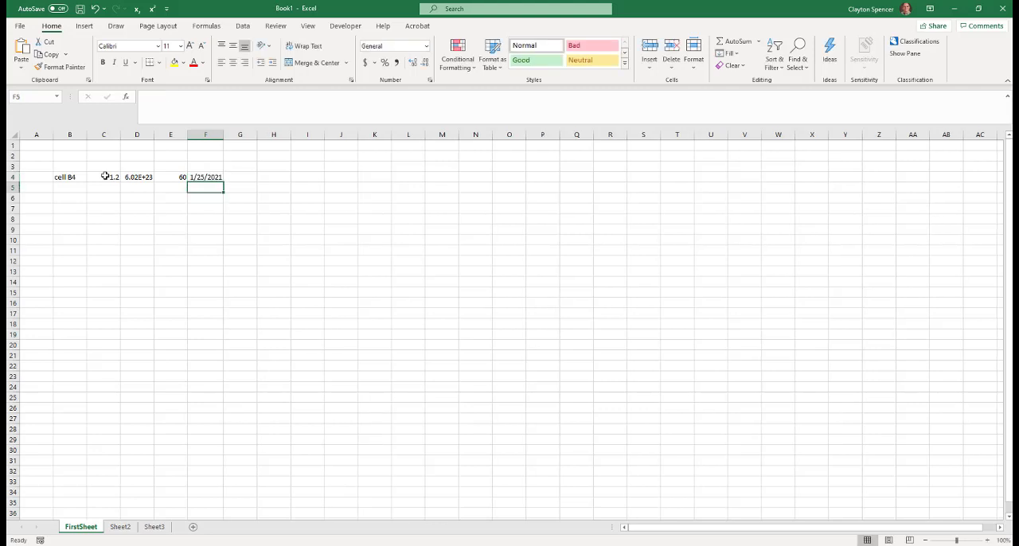
Change the number format of the date in cell F4 to Long Date
left_click(209, 178)
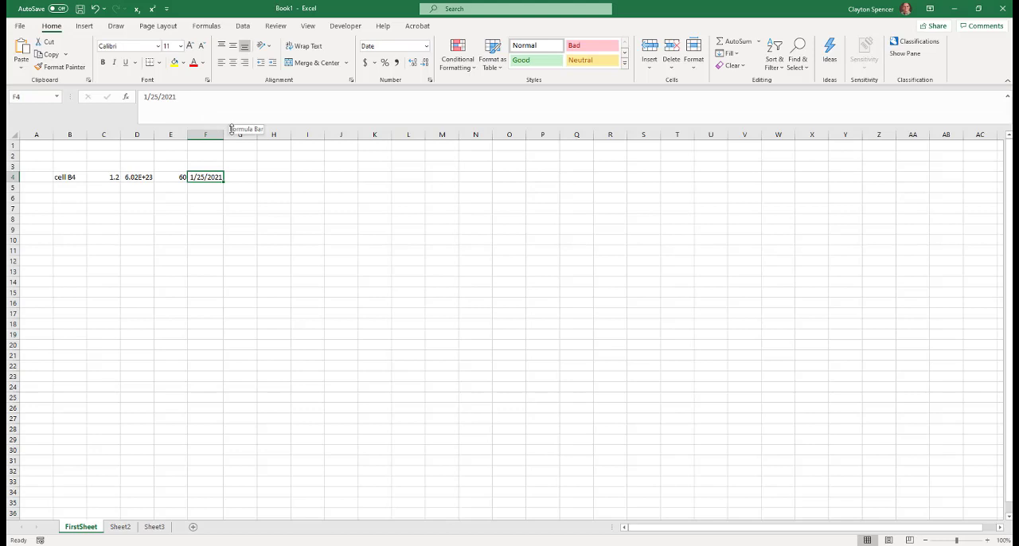
left_click(426, 47)
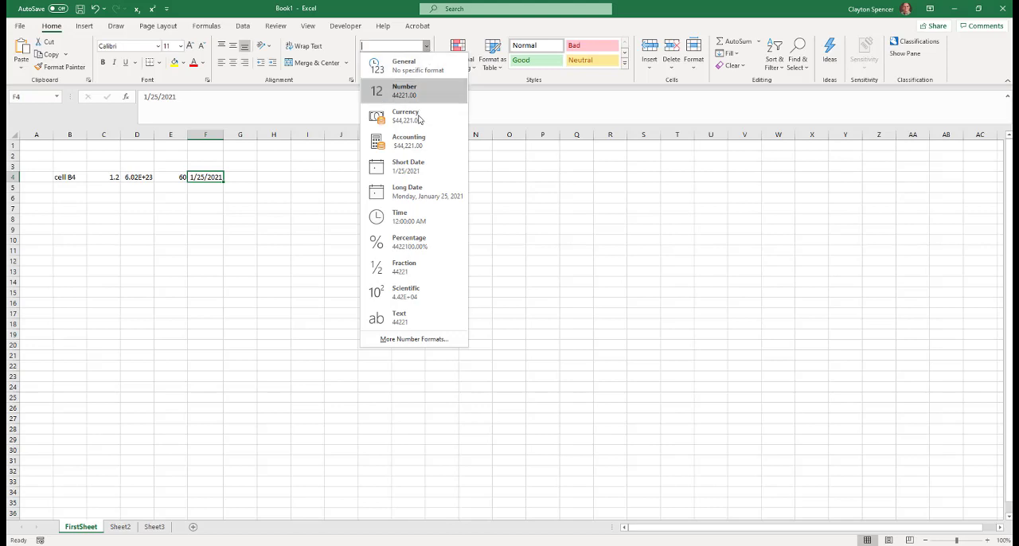
left_click(419, 197)
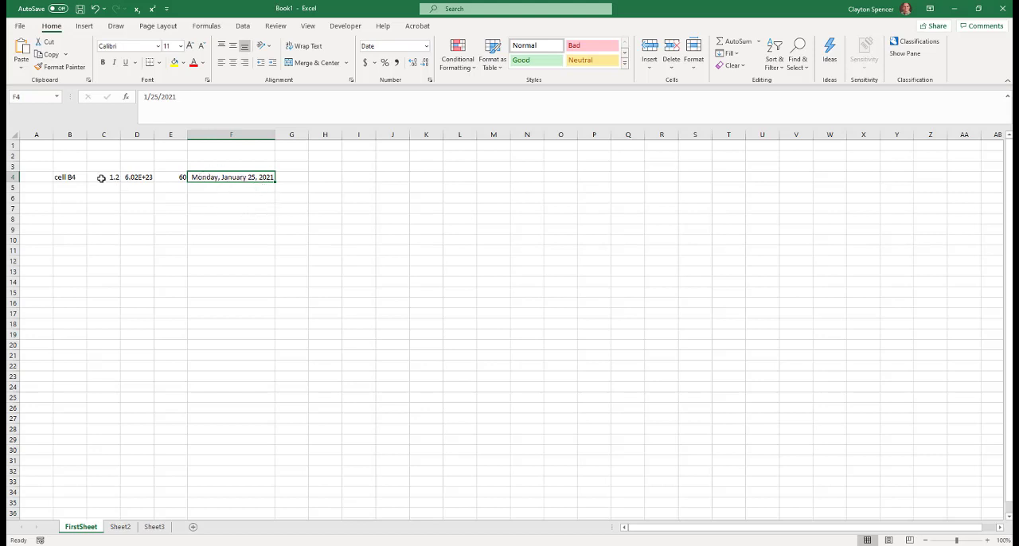
Clear the contents of cells B4 to F4 and narrow column F to nearly the width of its neighbours
left_click_drag(66, 177, 225, 180)
key("Delete")
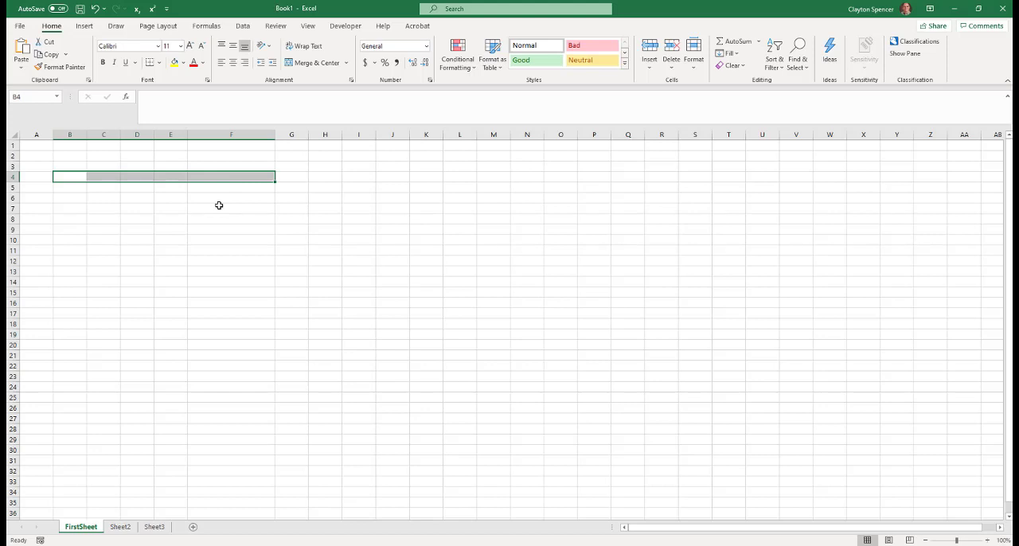
key("ctrl+Home")
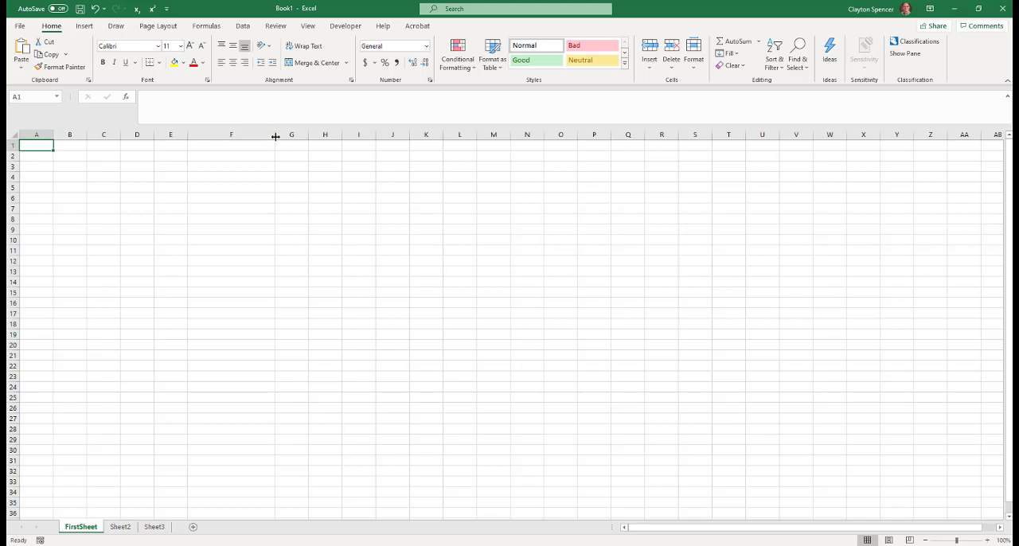
left_click_drag(273, 134, 225, 135)
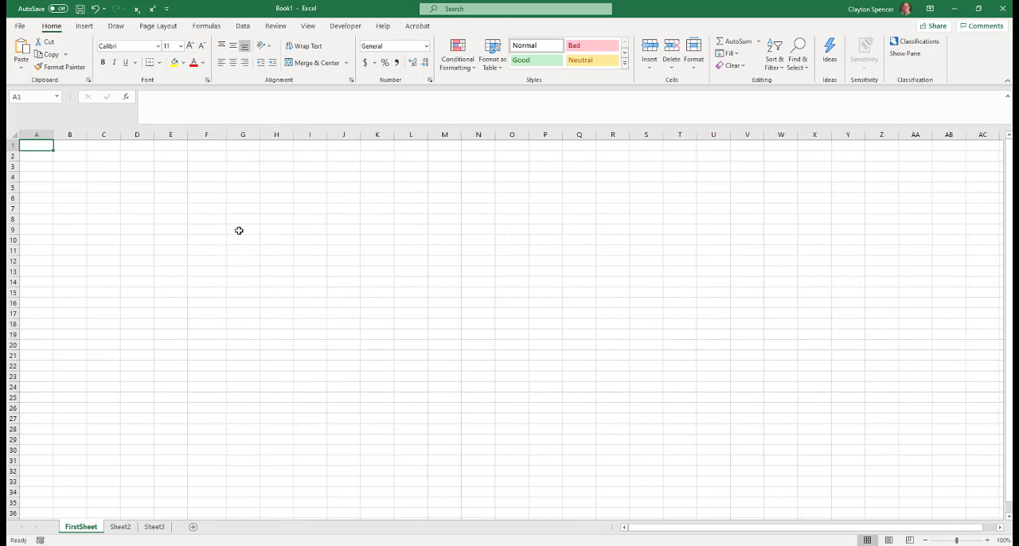
left_click(208, 144)
left_click_drag(207, 144, 209, 396)
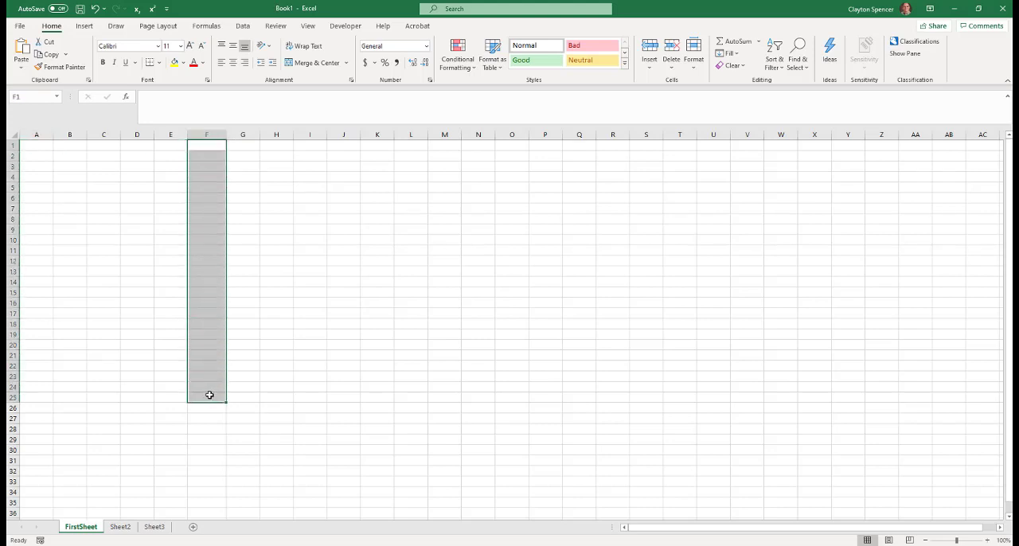
left_click(309, 47)
left_click(185, 148)
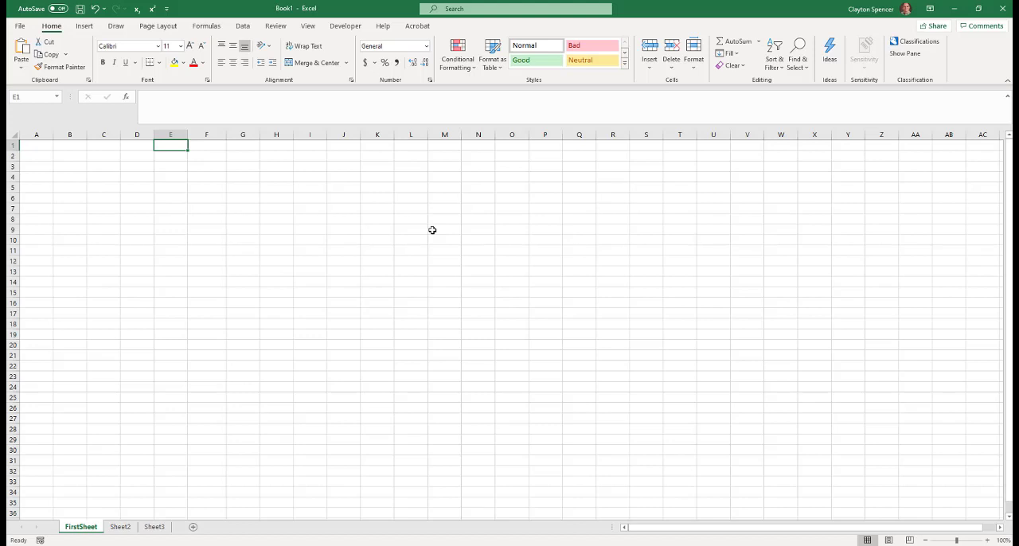
Enter the title "Calculating Density of H2O with Equation 2-5" in cell A1
left_click(40, 144)
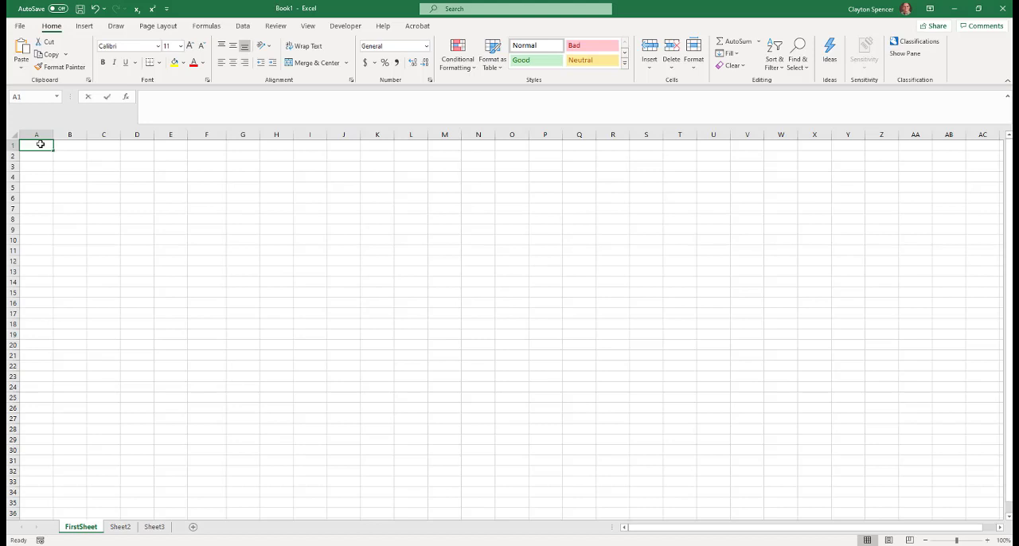
type("Calculating Density of H2O")
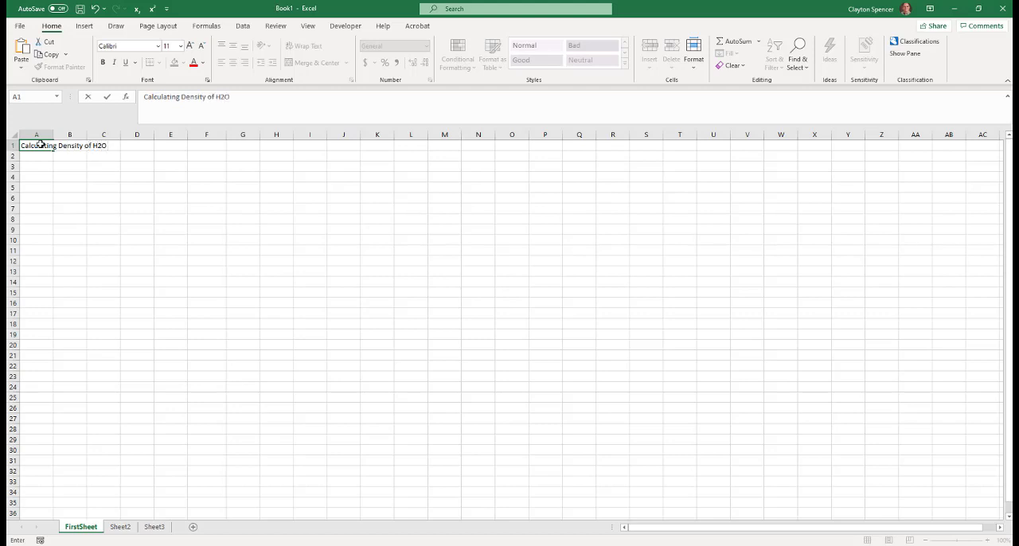
type(" with Equation 2-5")
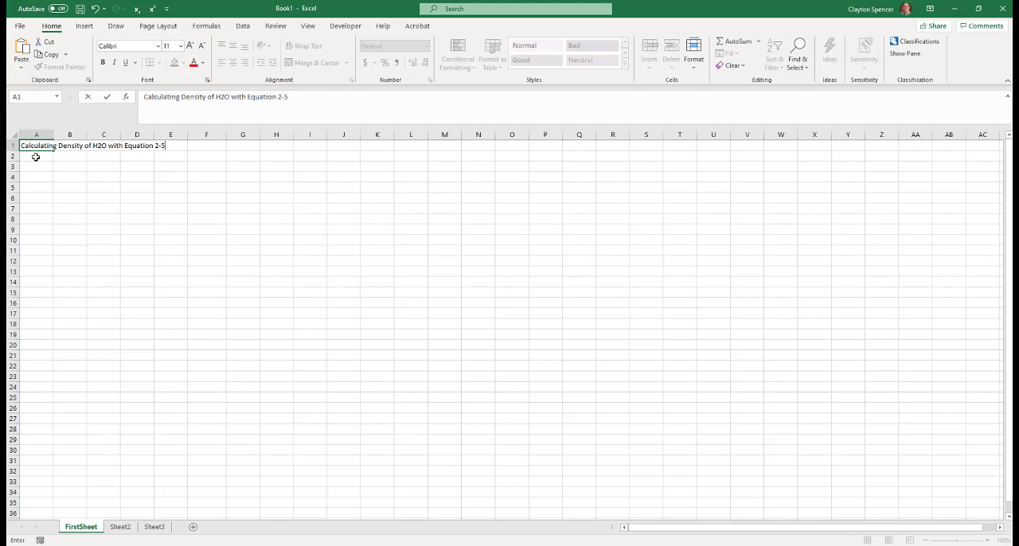
left_click(35, 157)
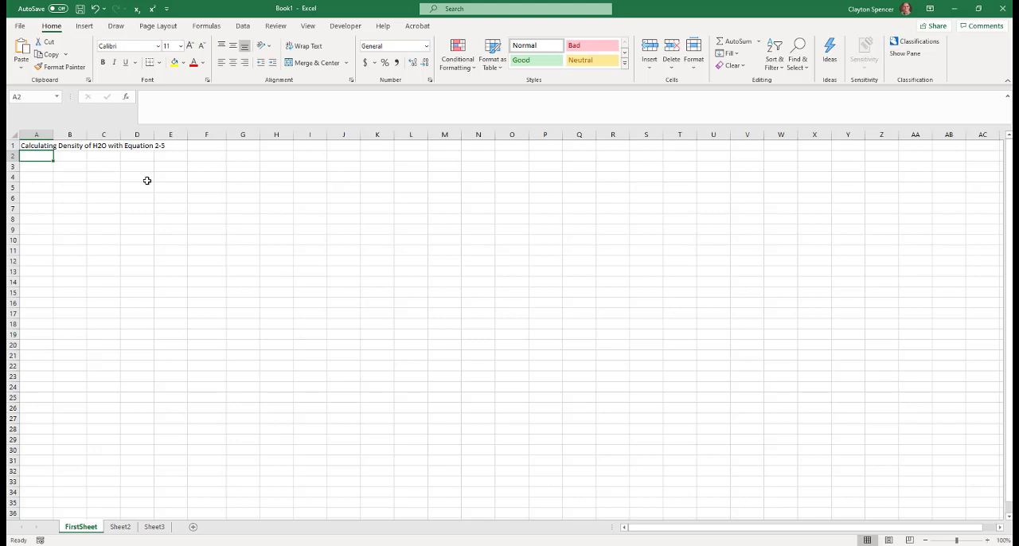
Enter the subtitle "from the delightful book by" followed by the author's full name in cell A2
type("from the delightful book by Dan Harris")
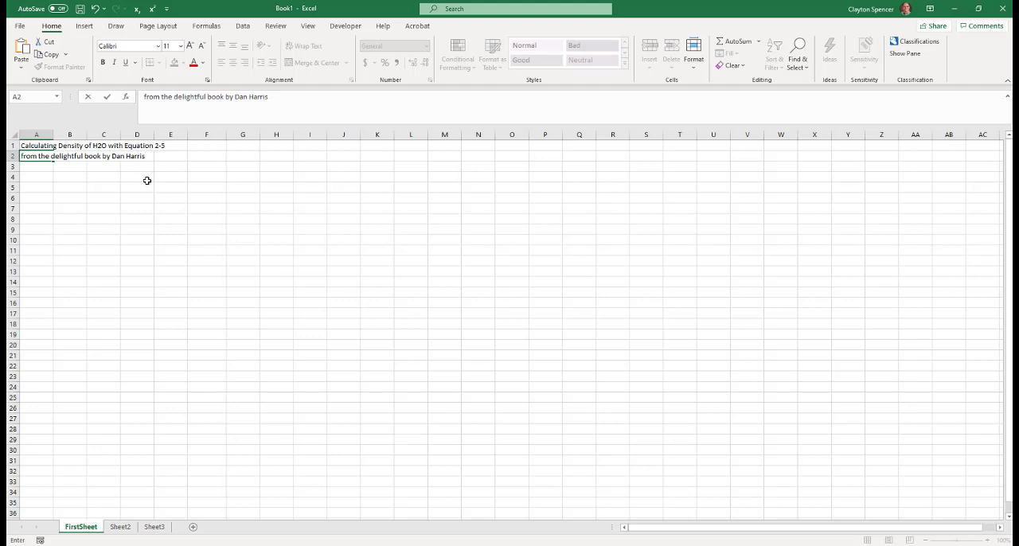
key("Return")
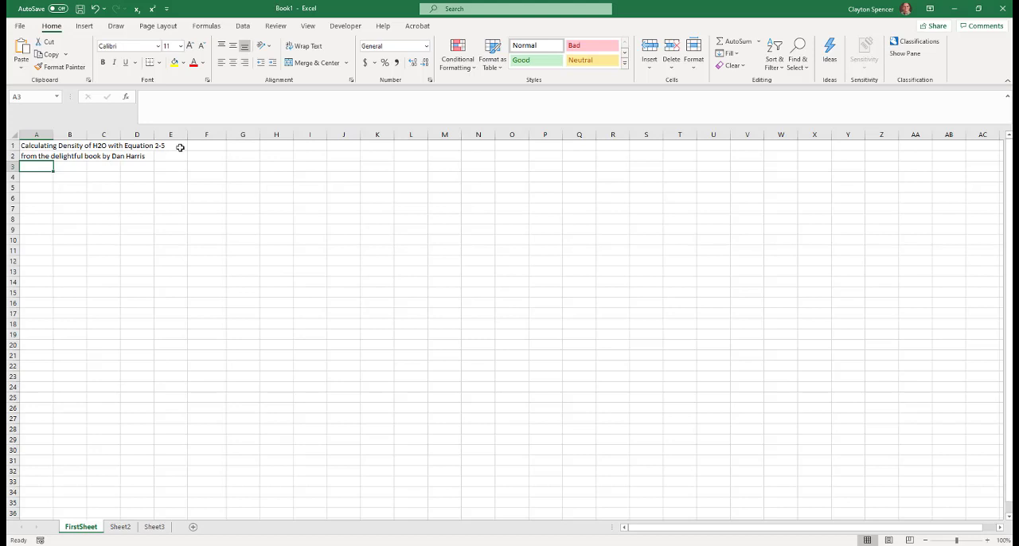
Save the workbook in the Chem211-S21 folder under the file name IntoToMSExcel_fromHarrisText_CH211S21
left_click(43, 147)
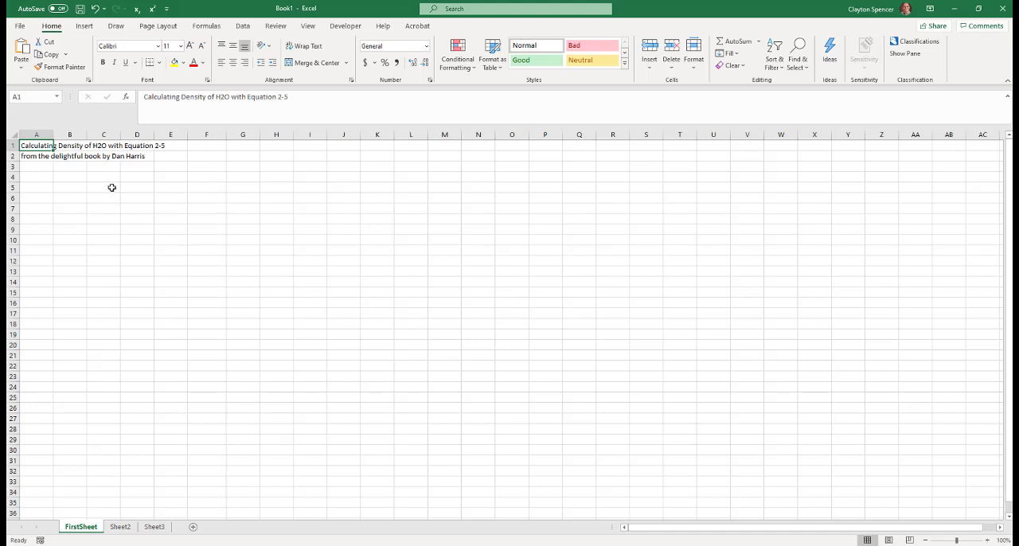
left_click(21, 26)
left_click(39, 170)
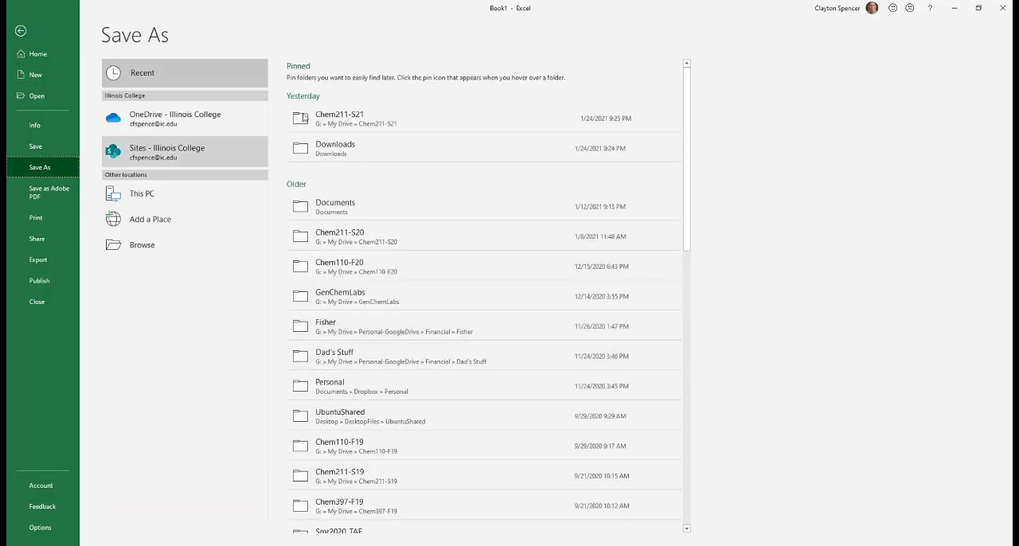
left_click(348, 117)
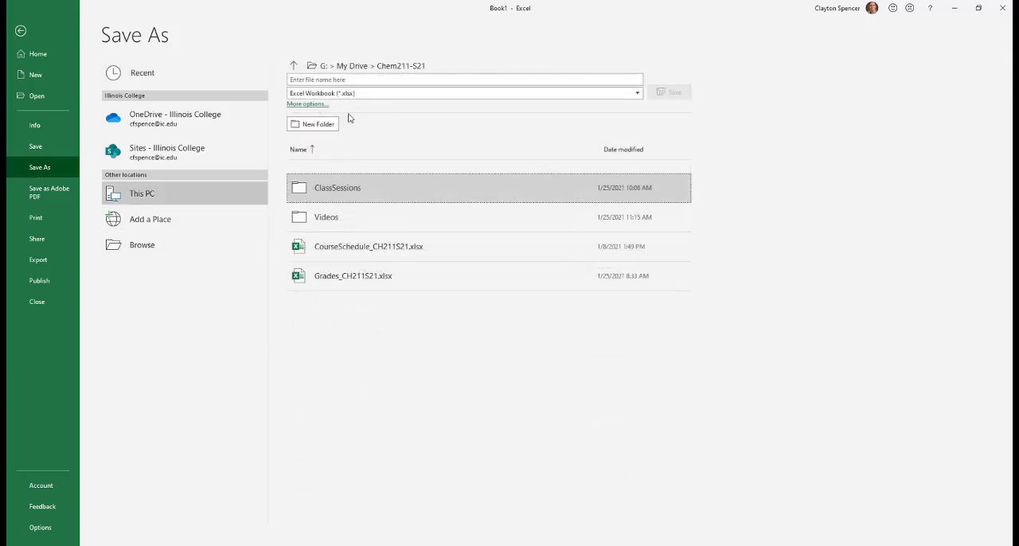
left_click(356, 80)
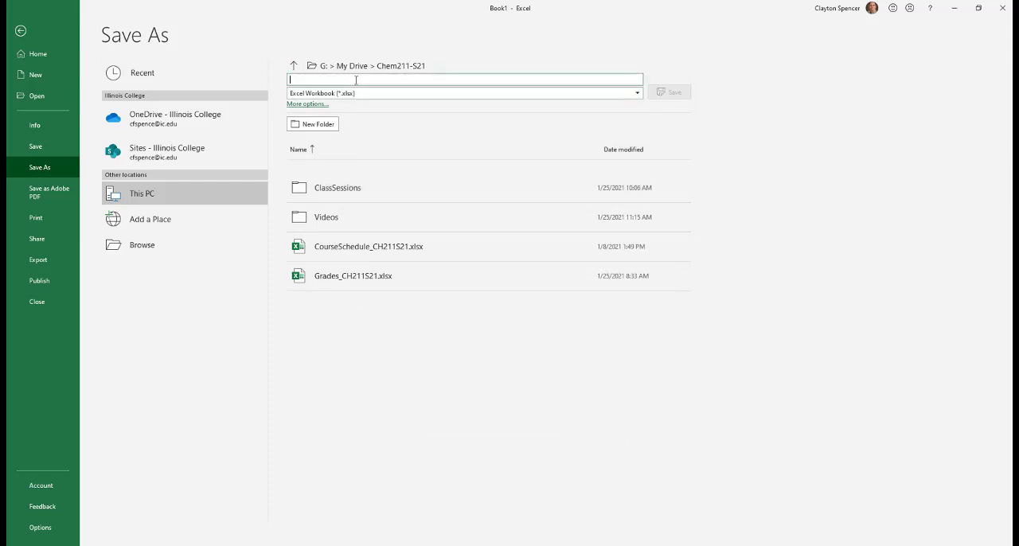
type("IntoToMS")
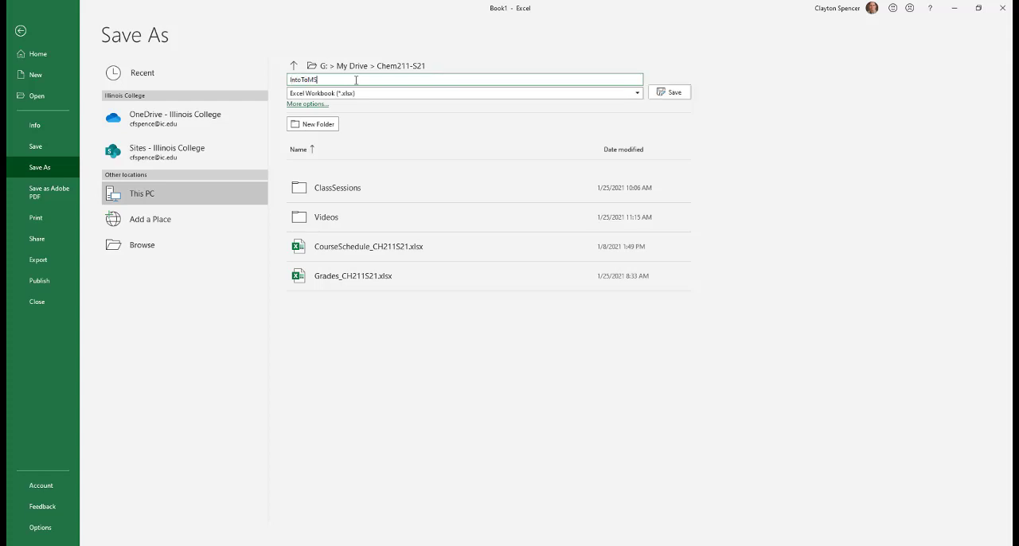
type("Excel_fromHarrisText,CH211S21")
left_click(672, 92)
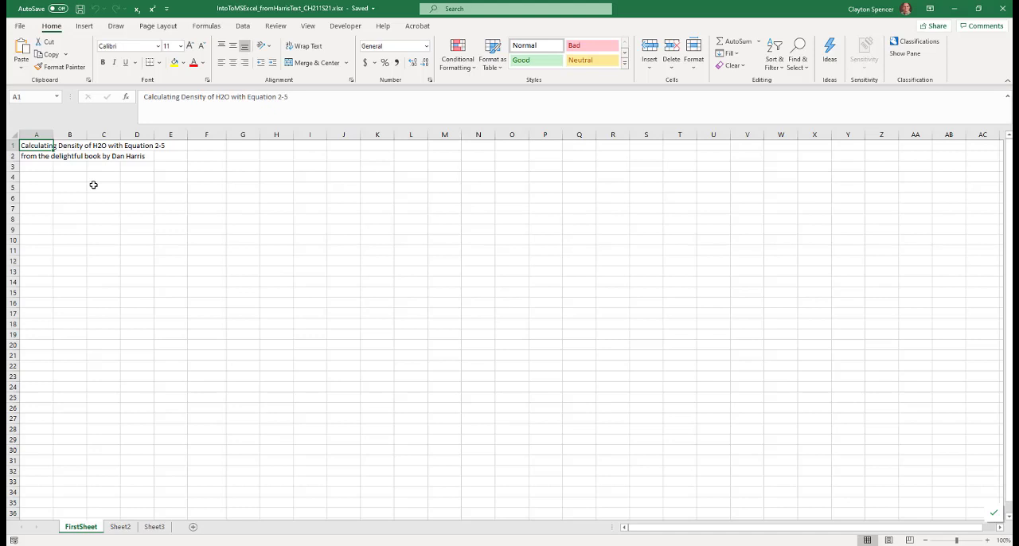
Enter the heading "Constants:" in cell A4 and the label "a0=" in cell A5
left_click(34, 180)
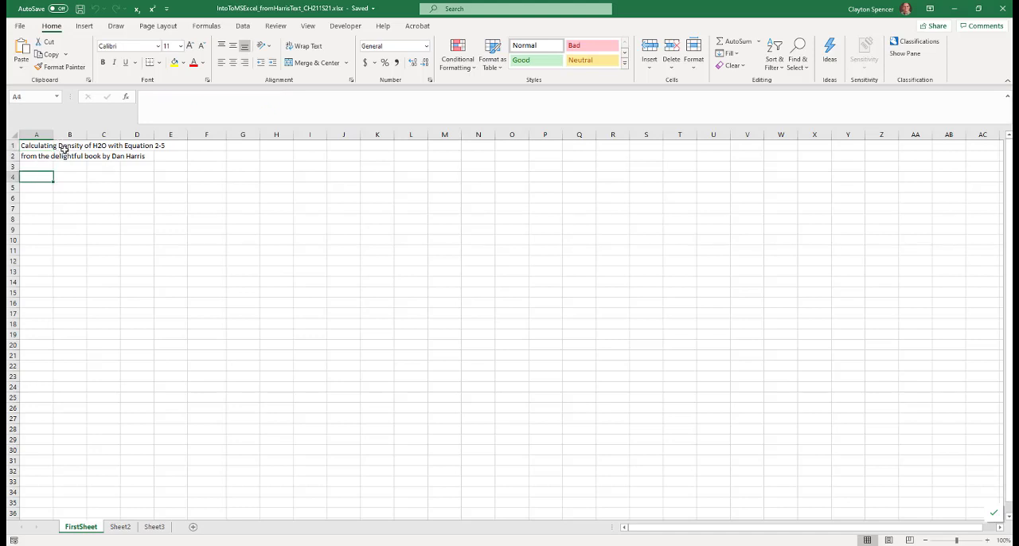
type("Constants:")
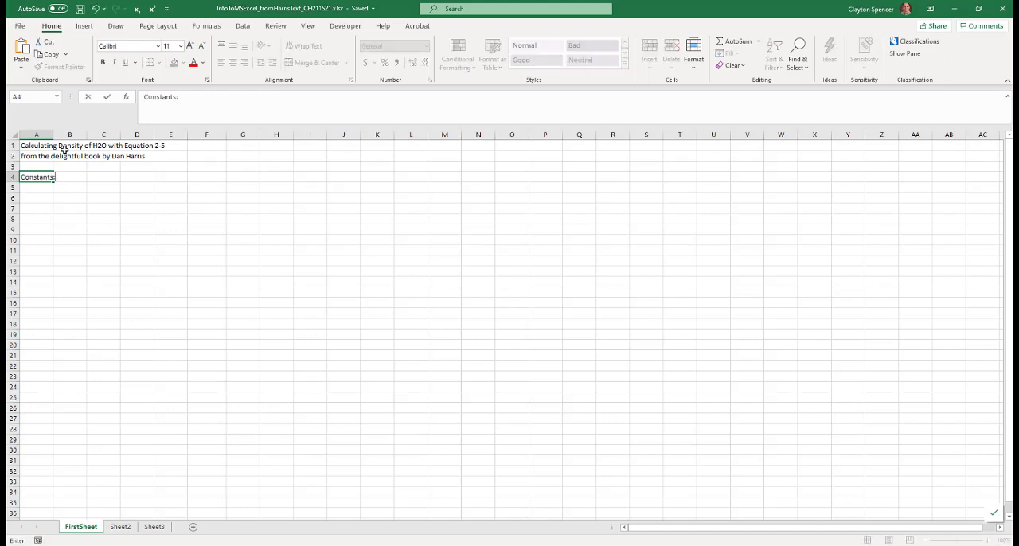
key("Return")
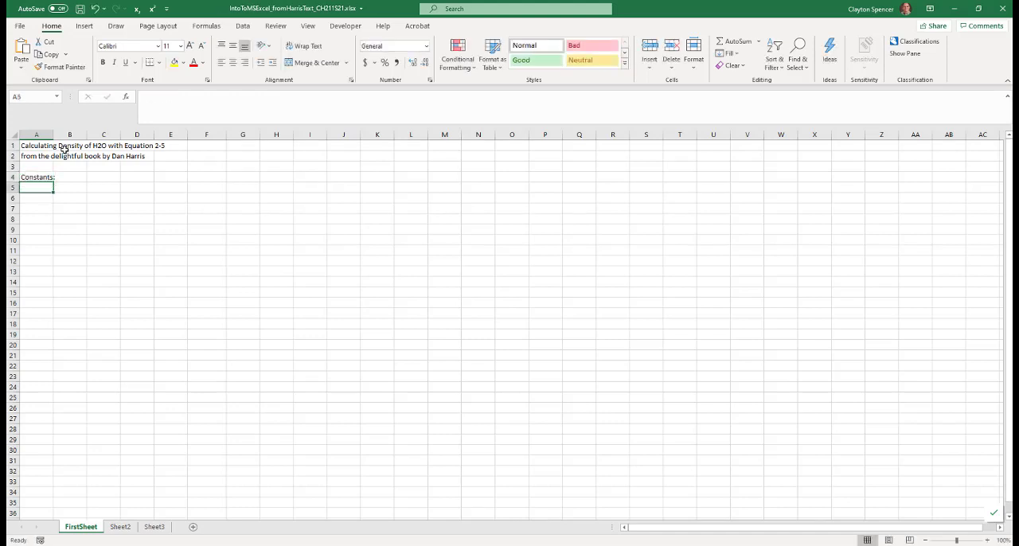
type("a0")
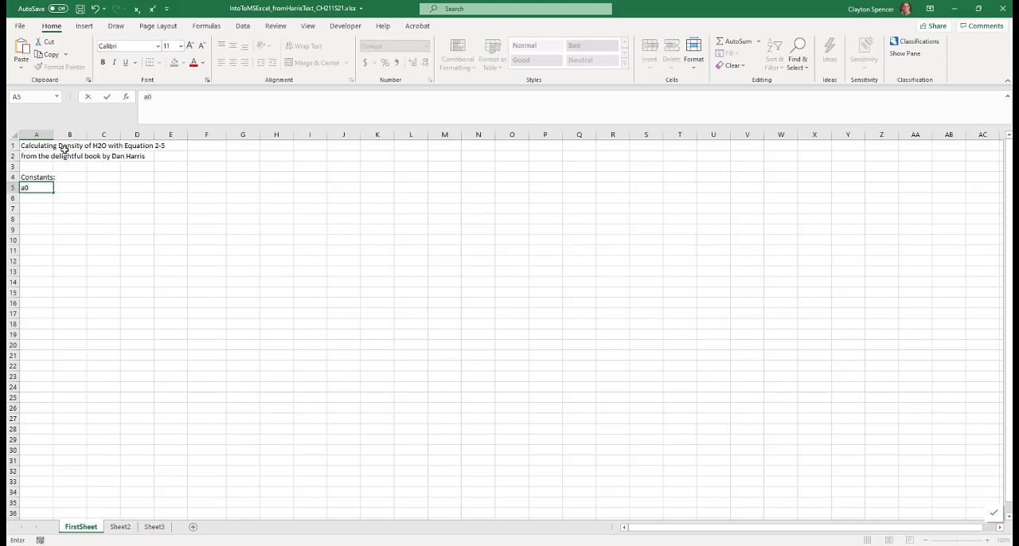
type("=")
key("Tab")
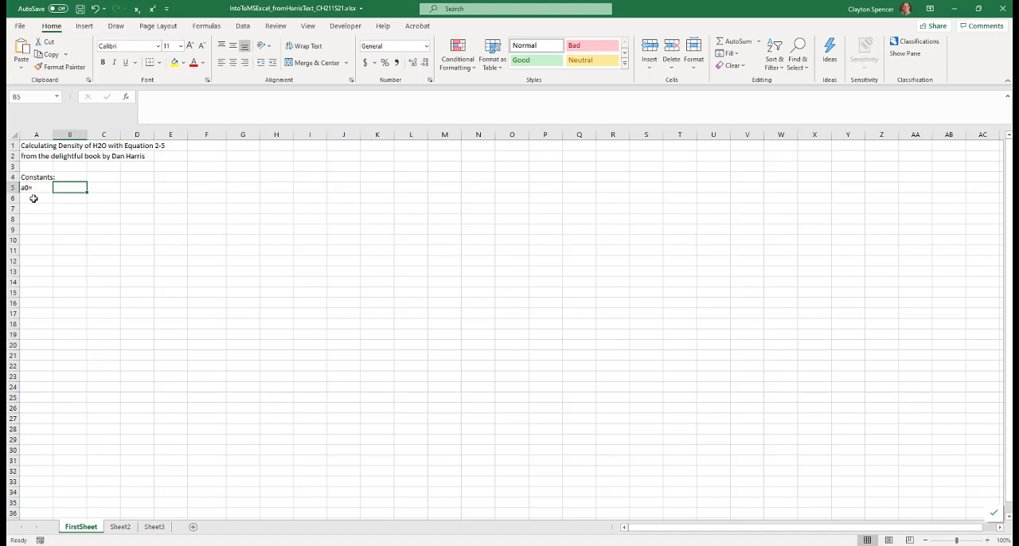
Enter the a0 constant 0.99989 in cell A6, directly below its label
left_click(33, 198)
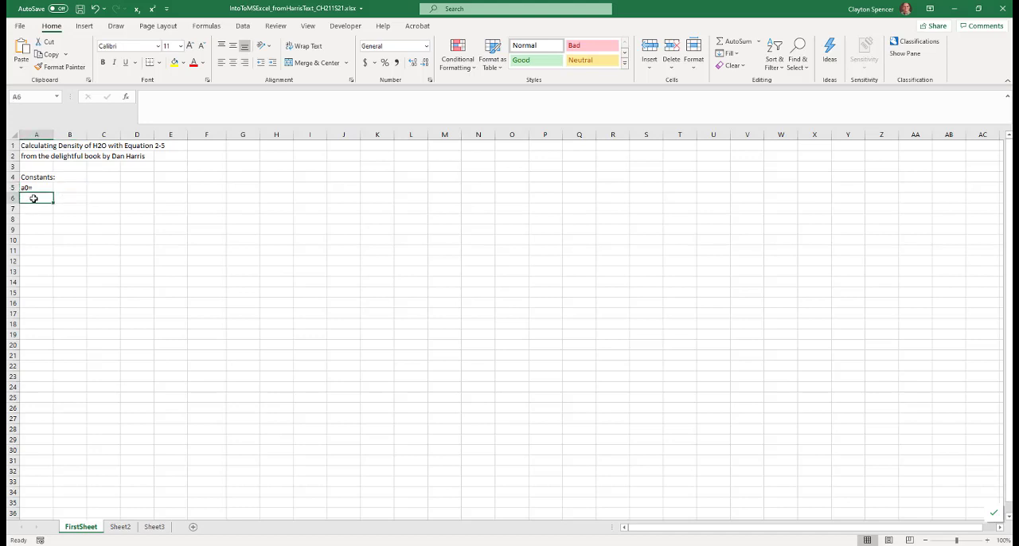
type("0.9998")
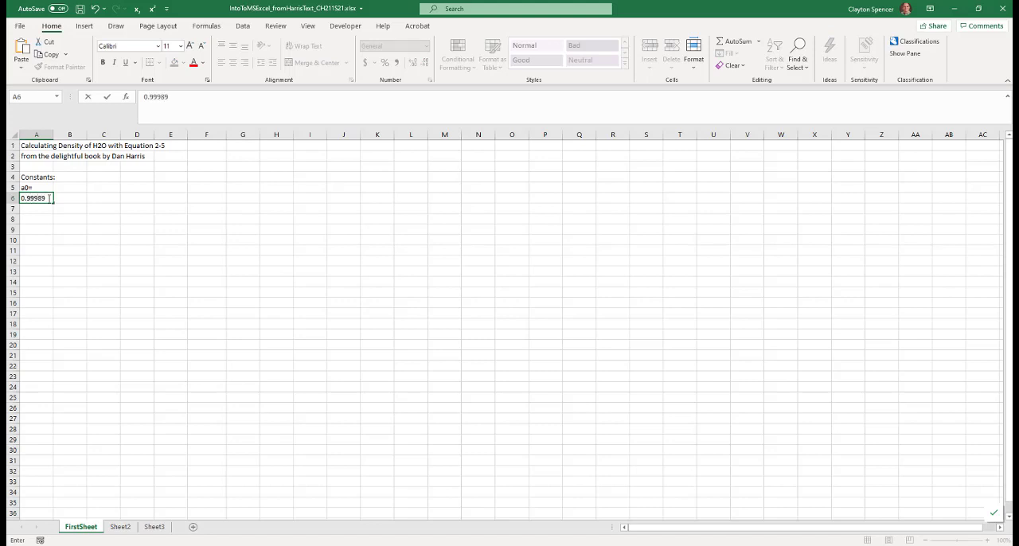
type("9")
key("Return")
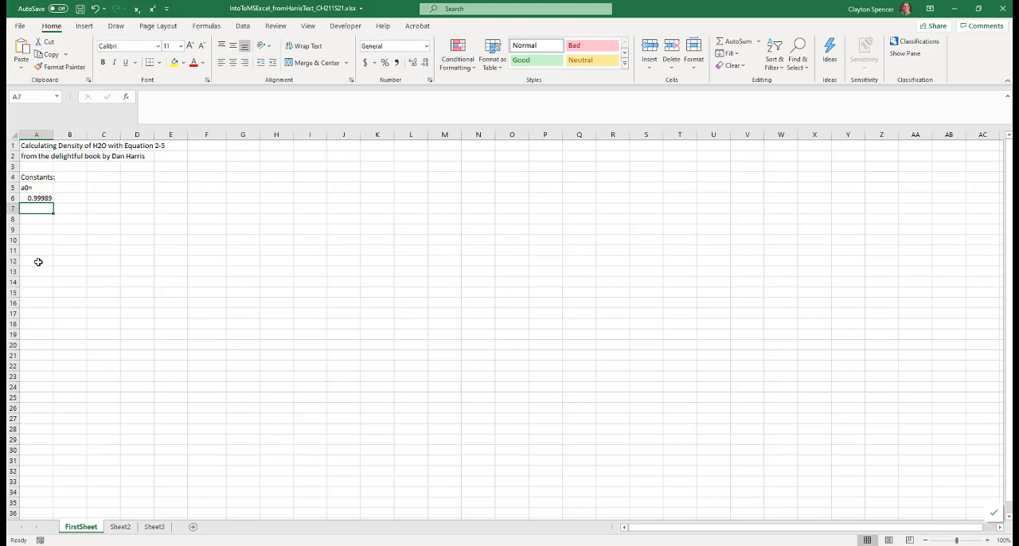
Enter the label "a2 =" in cell A7 and the constant 5.3322e-5 in cell A8
type("a2 =")
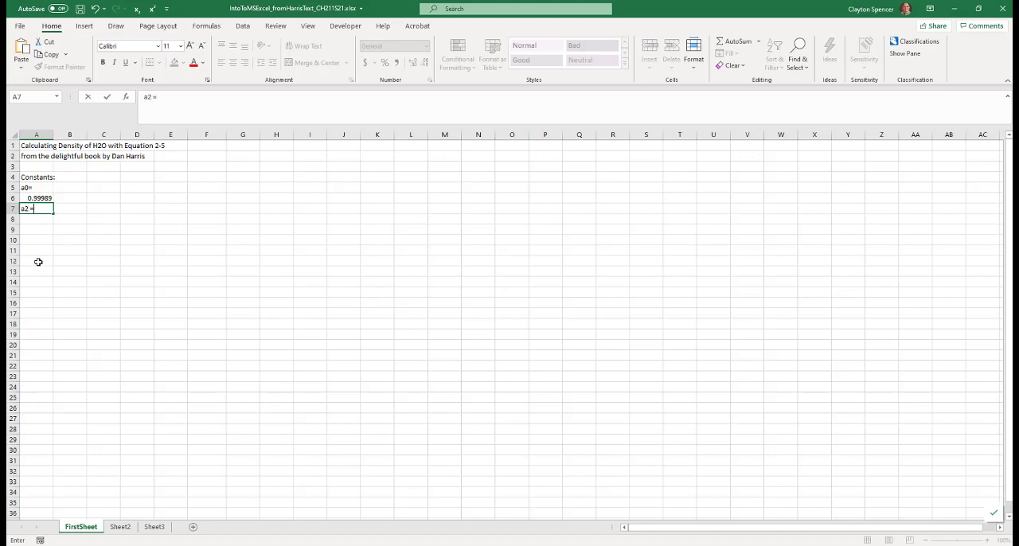
key("Return")
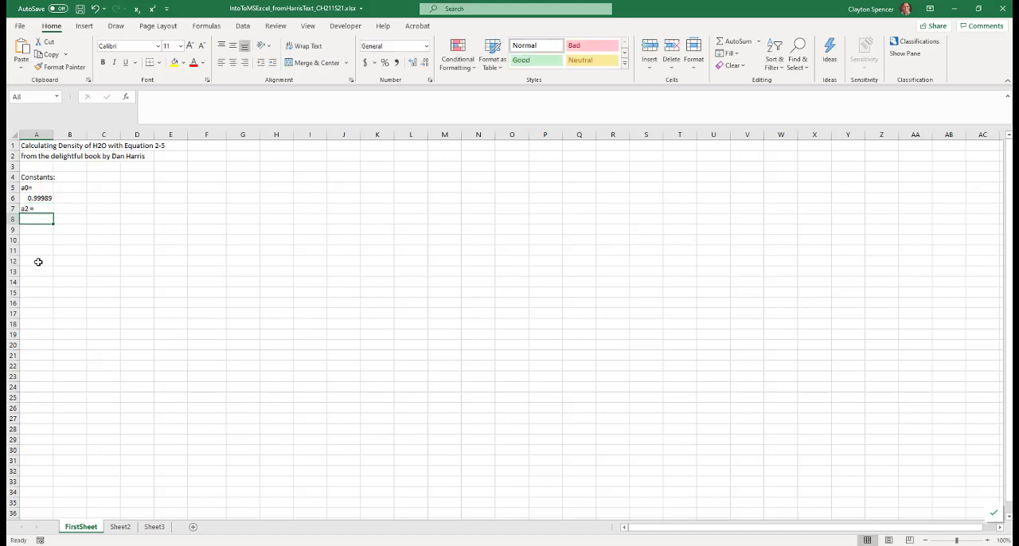
type("5.")
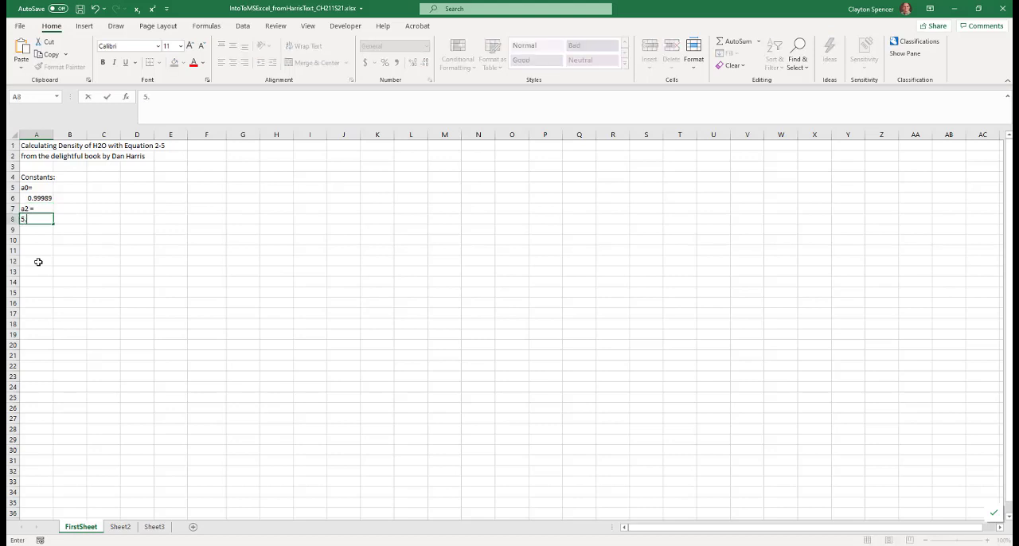
type("3322e-5")
key("Return")
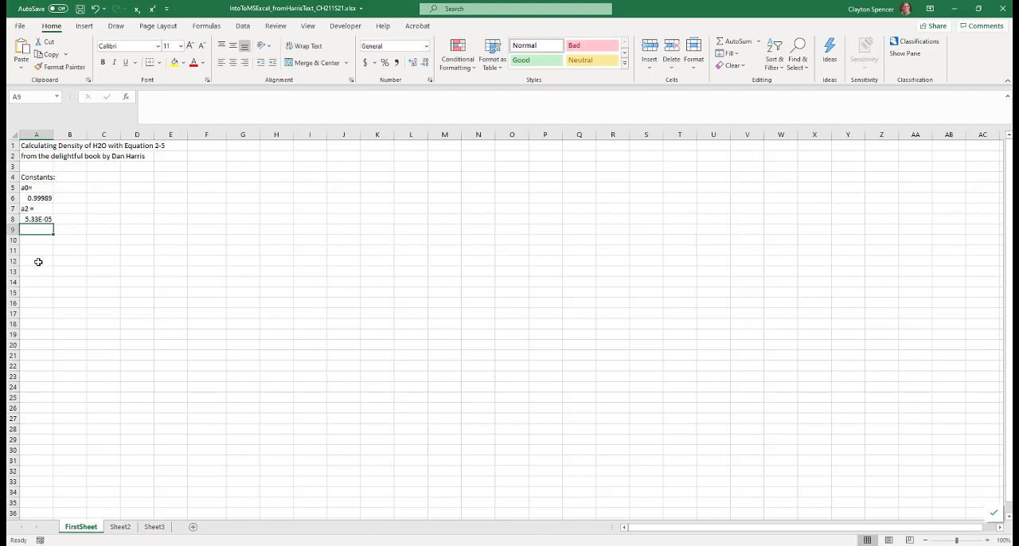
Enter the label "a3 =" in cell A9 and the constant -7.5899e-6 in cell A10
type("a3 =")
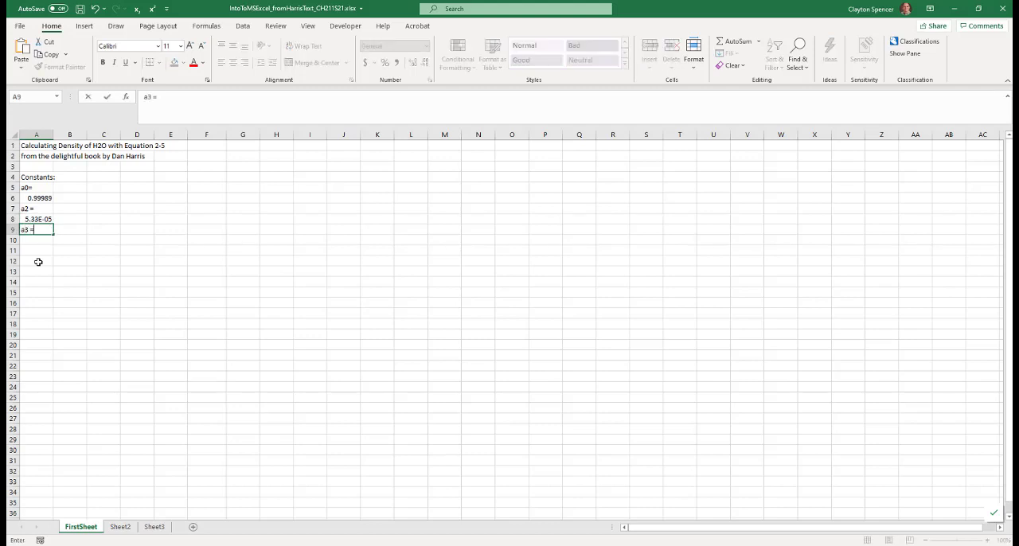
key("Return")
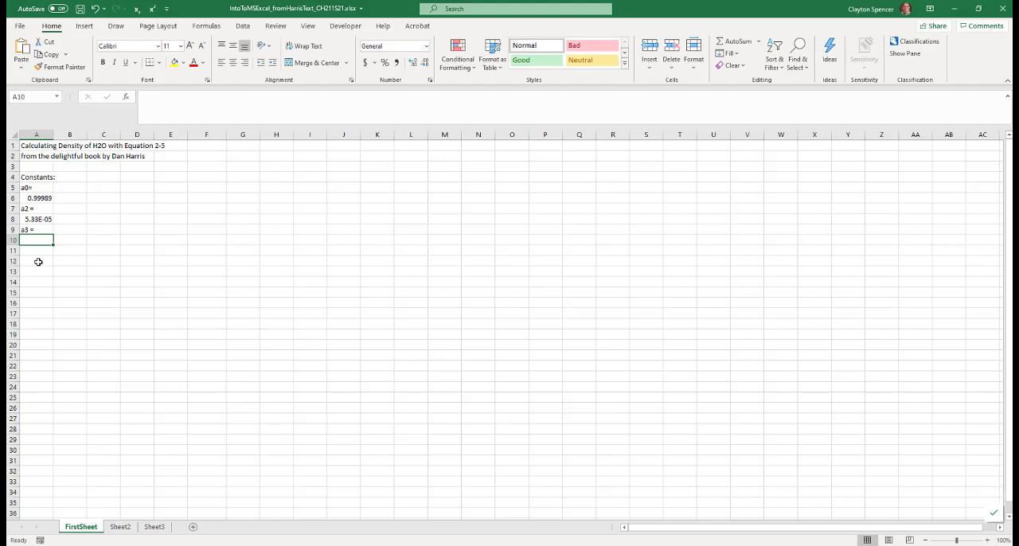
type("-")
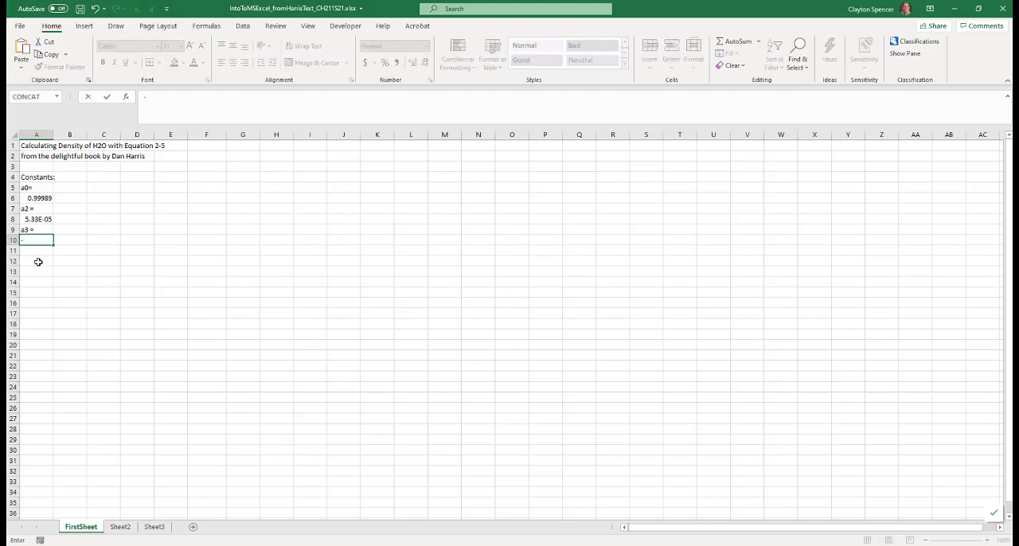
type("7.5899e")
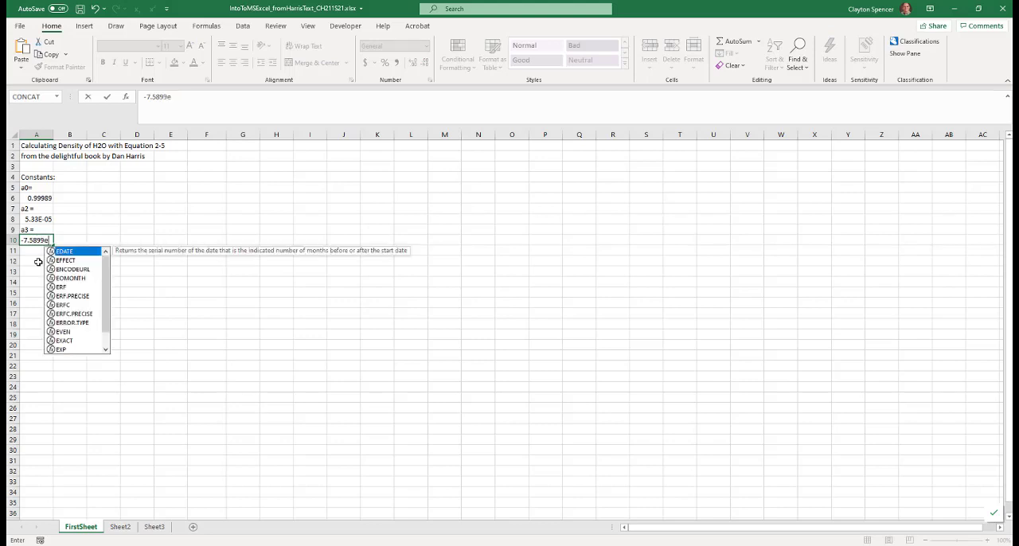
type("-6")
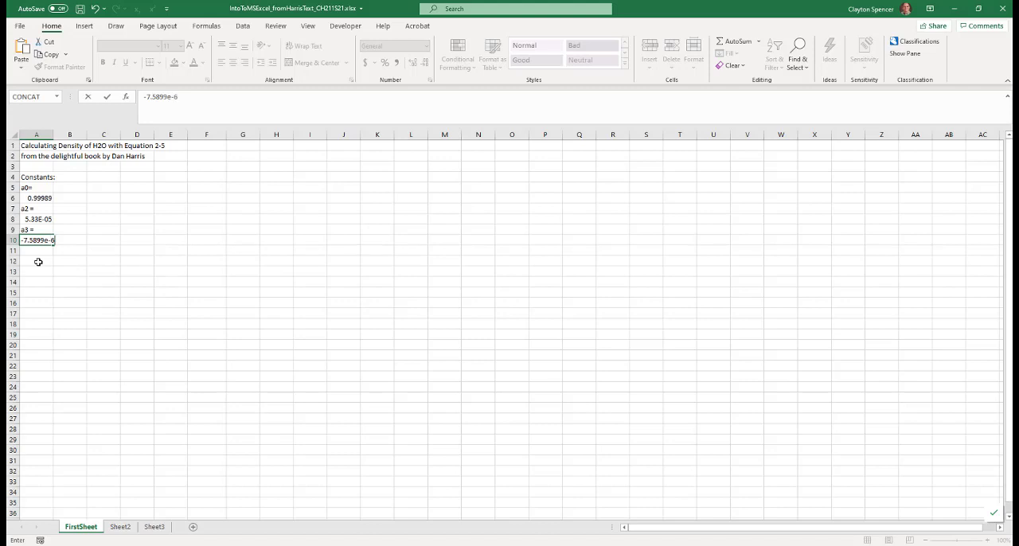
key("Return")
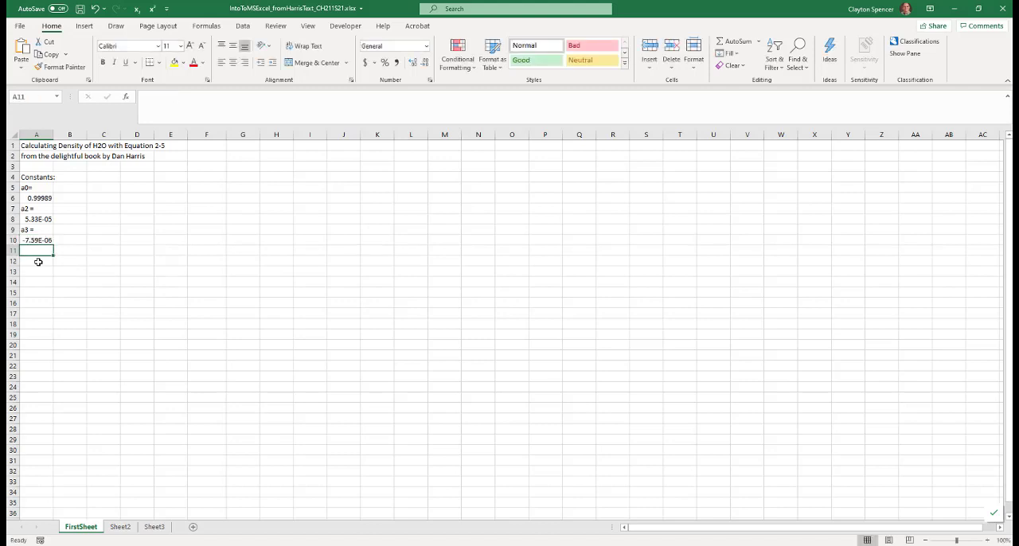
Correct the constant labels to "a1 =" in cell A7 and "a2 =" in cell A9
left_click(31, 209)
type("a1 =")
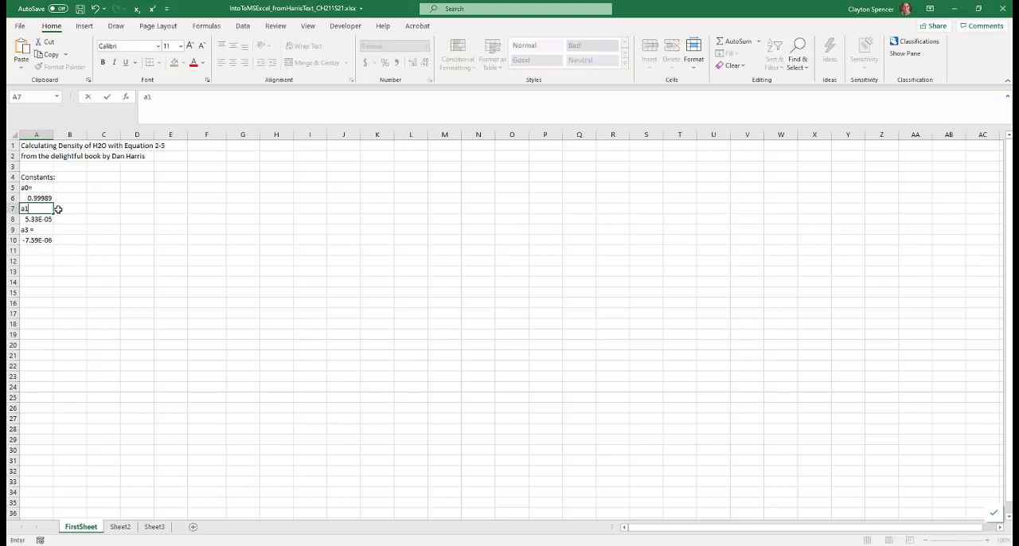
left_click(25, 229)
type("a2 =")
Enter the label "a3 =" in cell A11 and the constant 3.6719e-8 in cell A12
left_click(27, 251)
type("a")
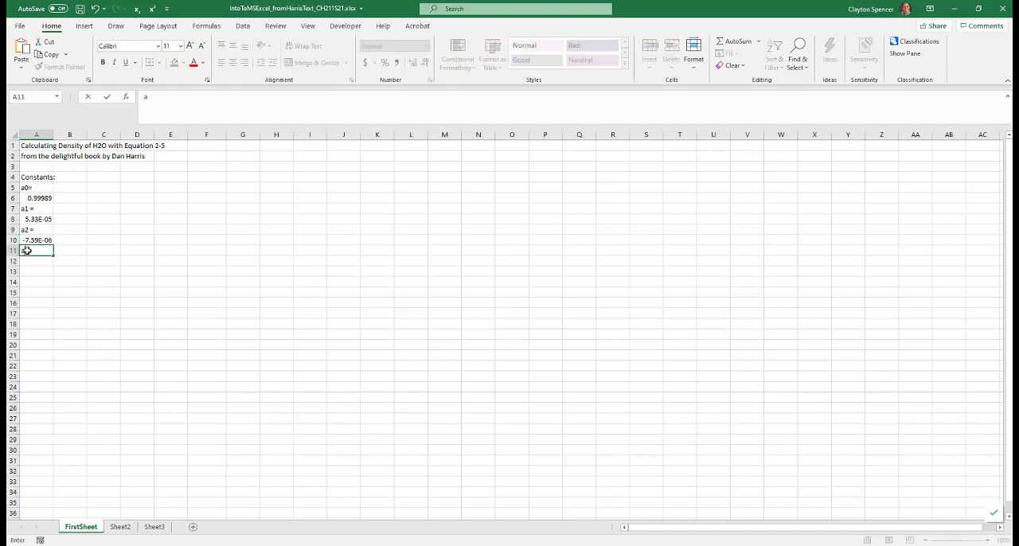
type("3 =")
key("Return")
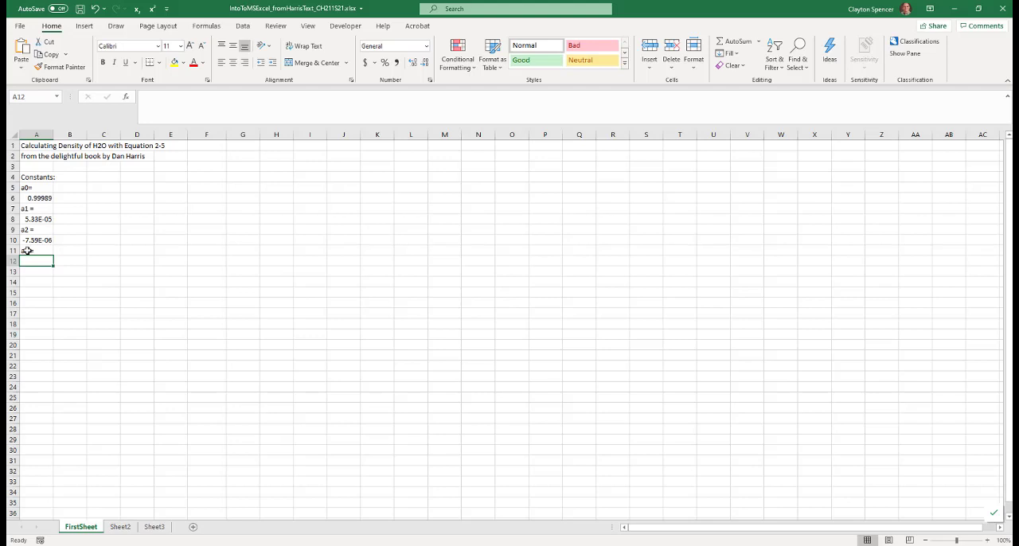
type("9")
key("BackSpace")
type("3.6719e")
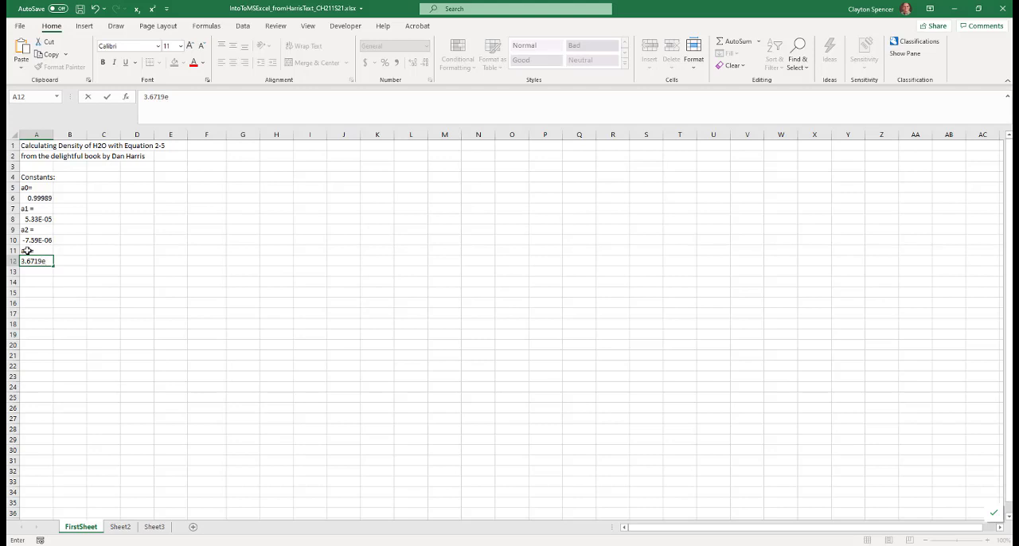
type("-8")
key("Return")
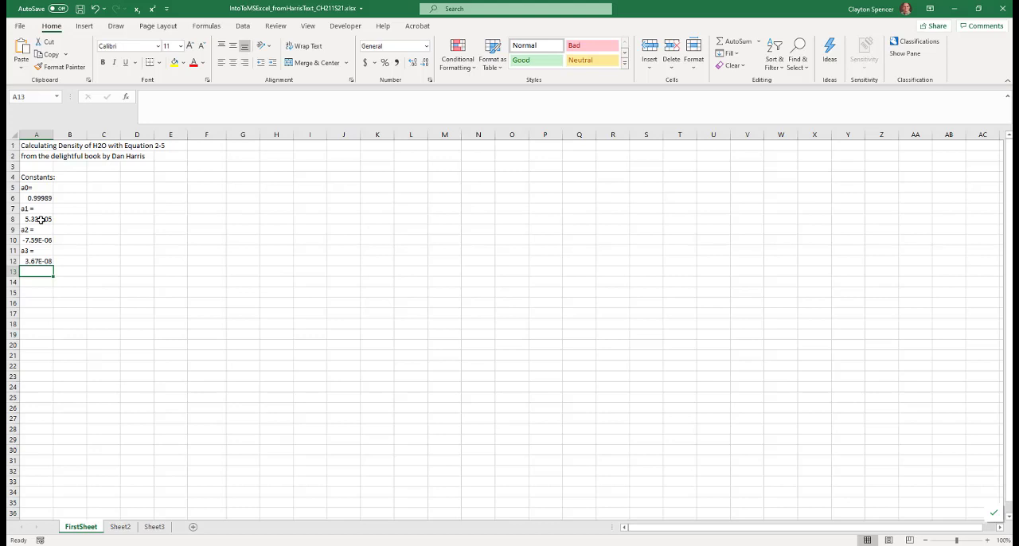
Set the scientific format of cell A8 to four decimal places and widen column A to fit the value
left_click(41, 219)
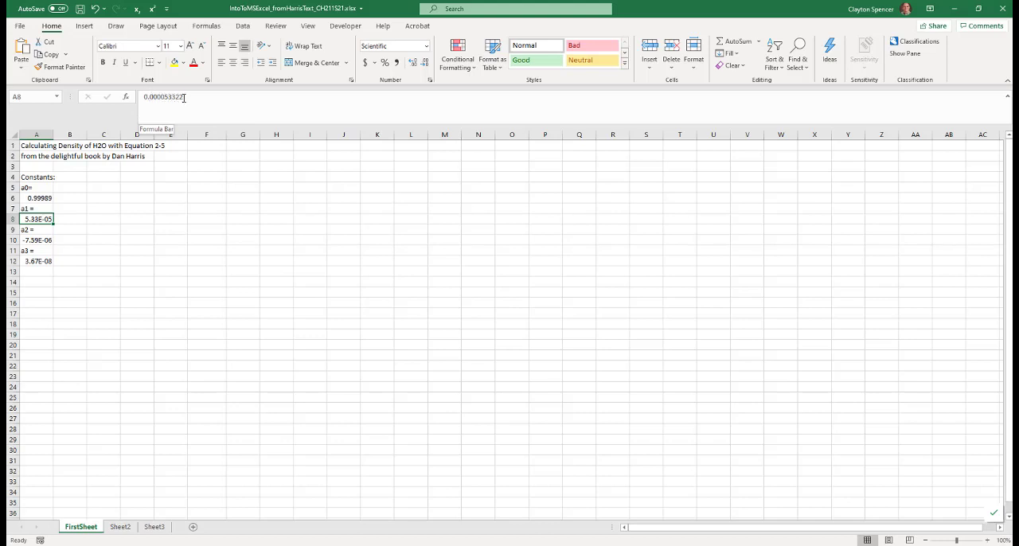
left_click(39, 262)
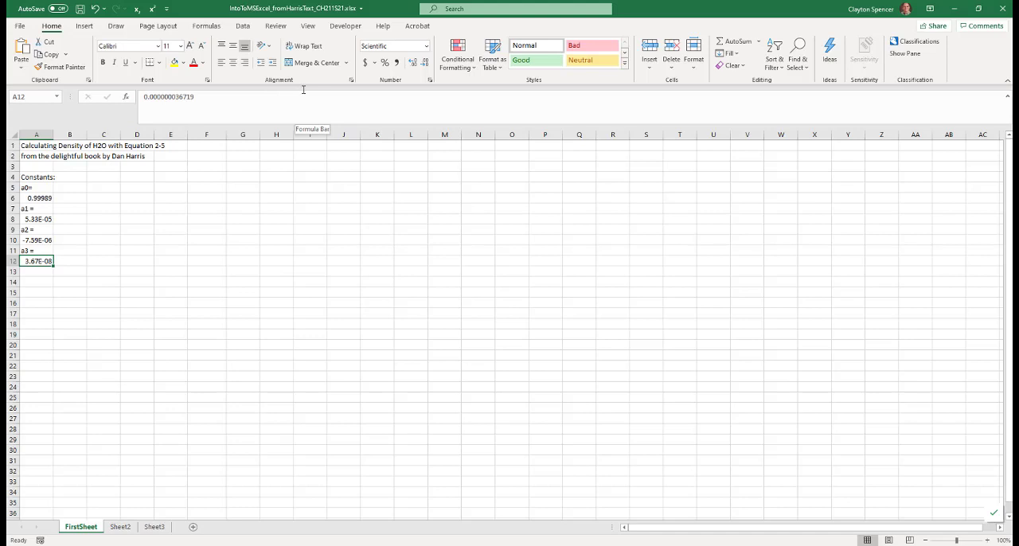
left_click(49, 218)
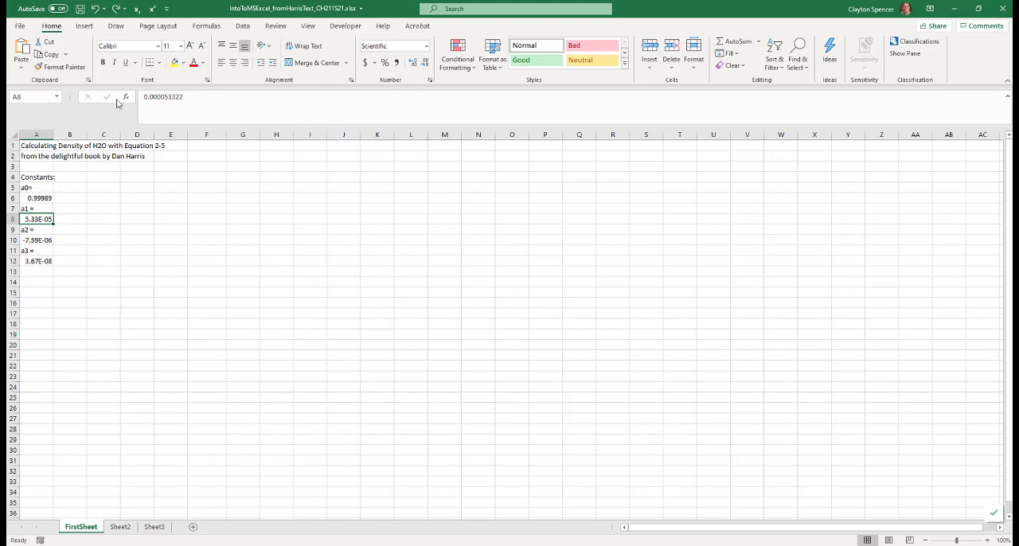
left_click(429, 81)
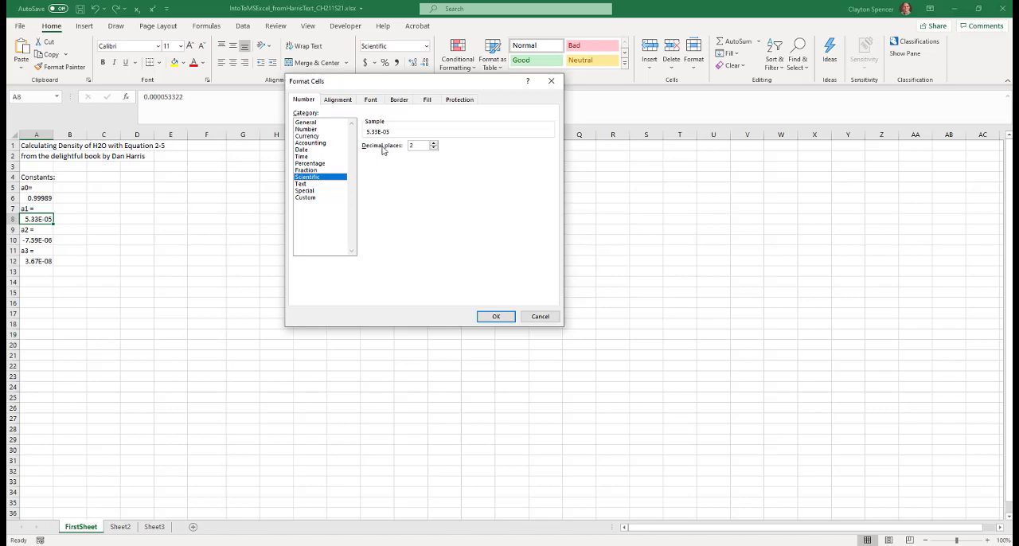
left_click(433, 144)
left_click(433, 144)
left_click(495, 317)
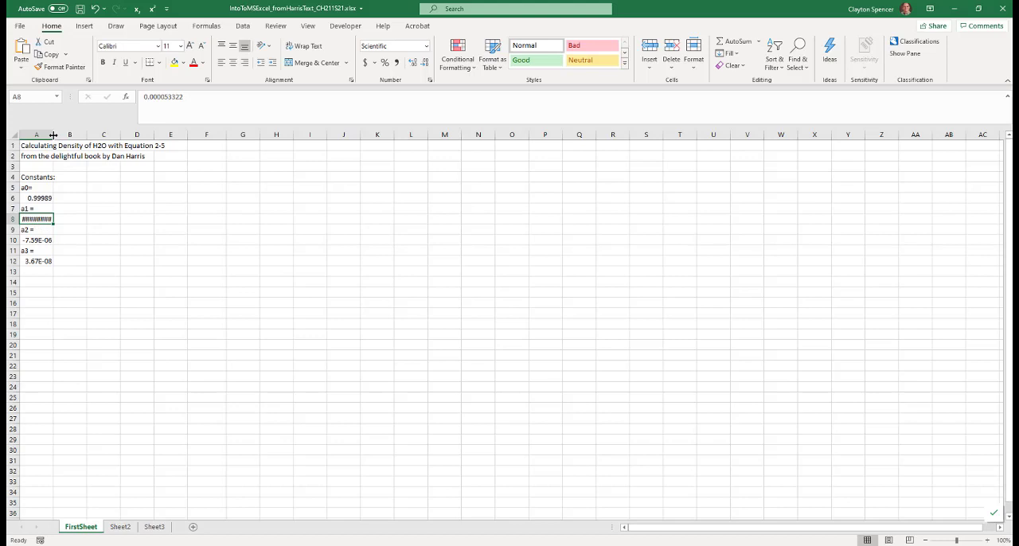
left_click_drag(53, 134, 53, 134)
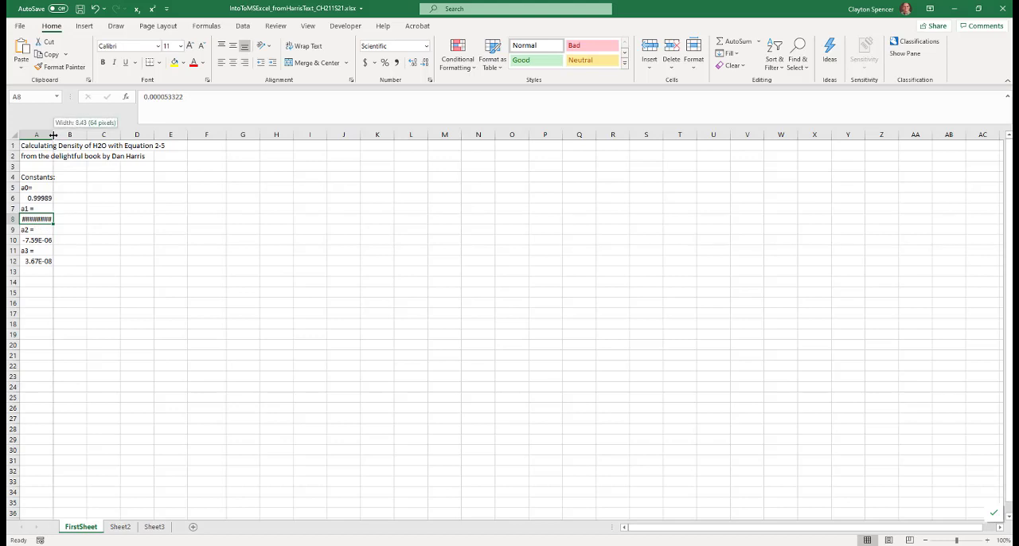
left_click_drag(53, 134, 83, 134)
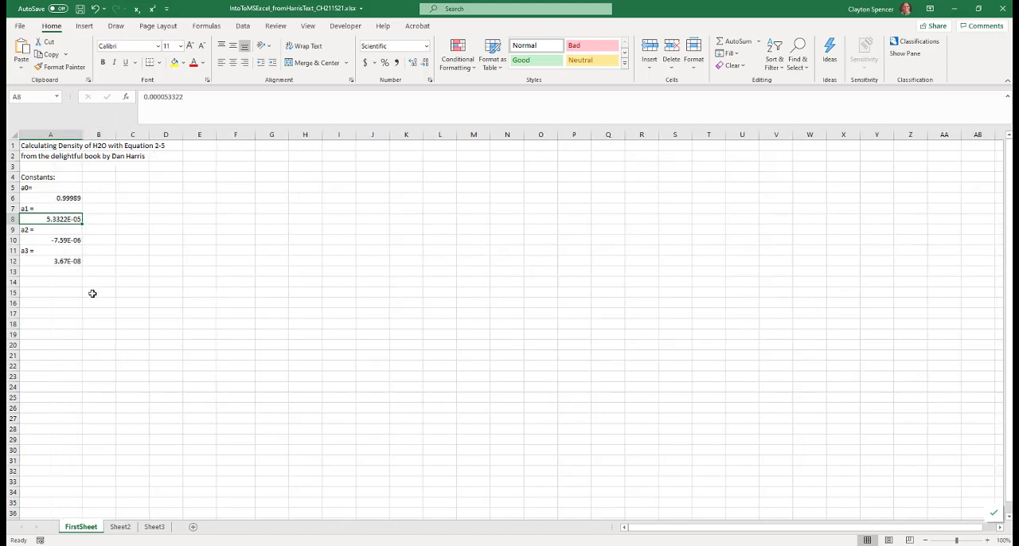
Format all of column A as Scientific with four decimal places
left_click(70, 240)
left_click(69, 259)
left_click(70, 240)
left_click(70, 263)
left_click(50, 133)
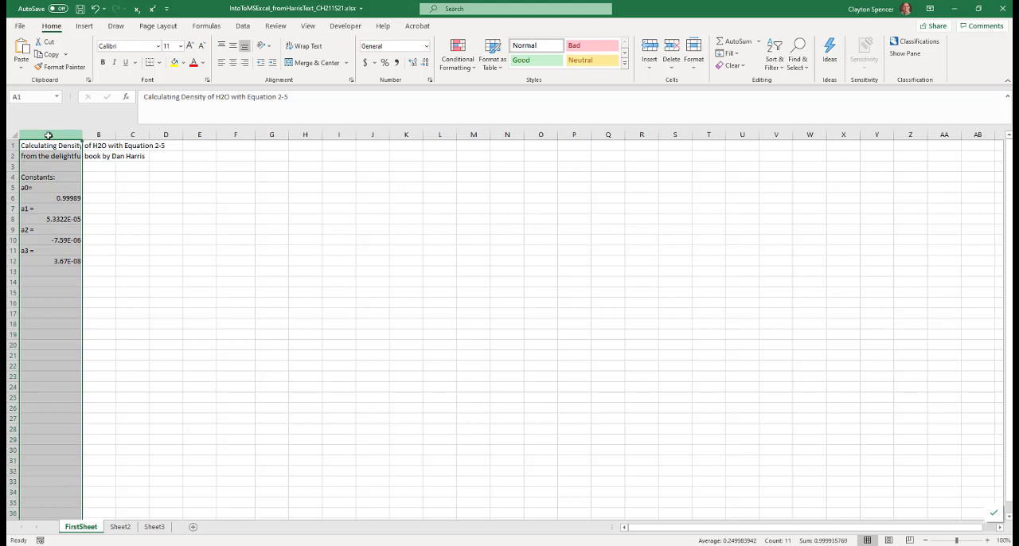
left_click(429, 80)
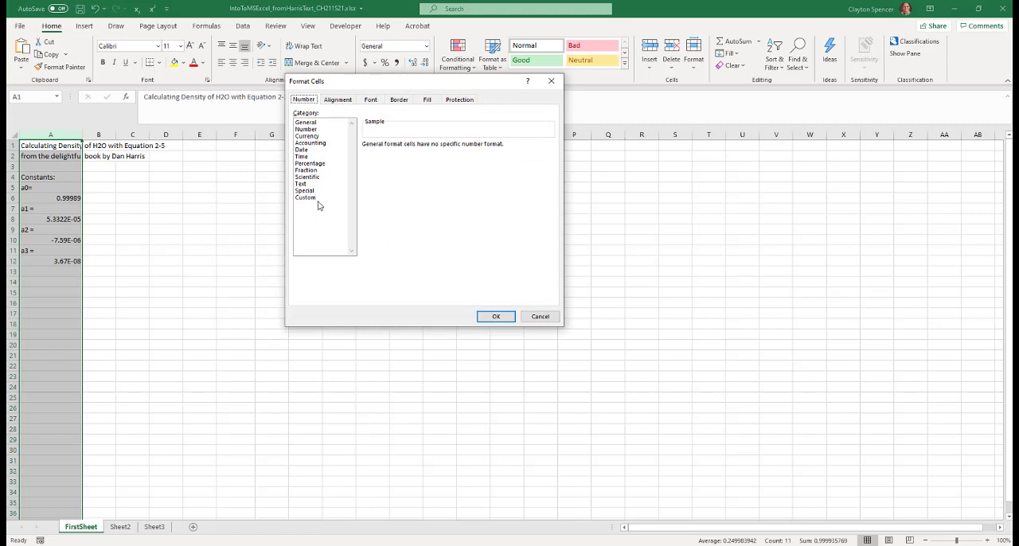
left_click(314, 177)
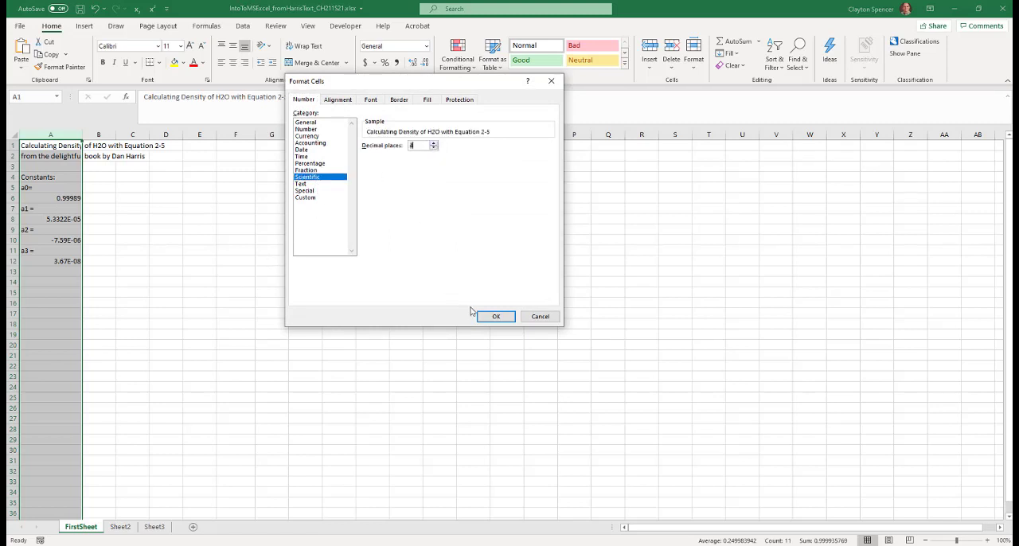
left_click(496, 317)
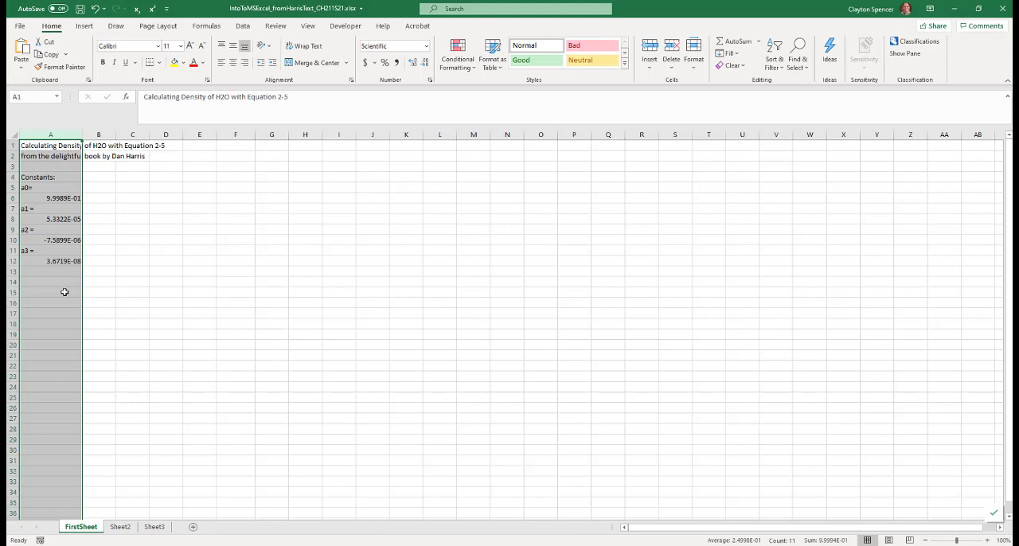
left_click(177, 264)
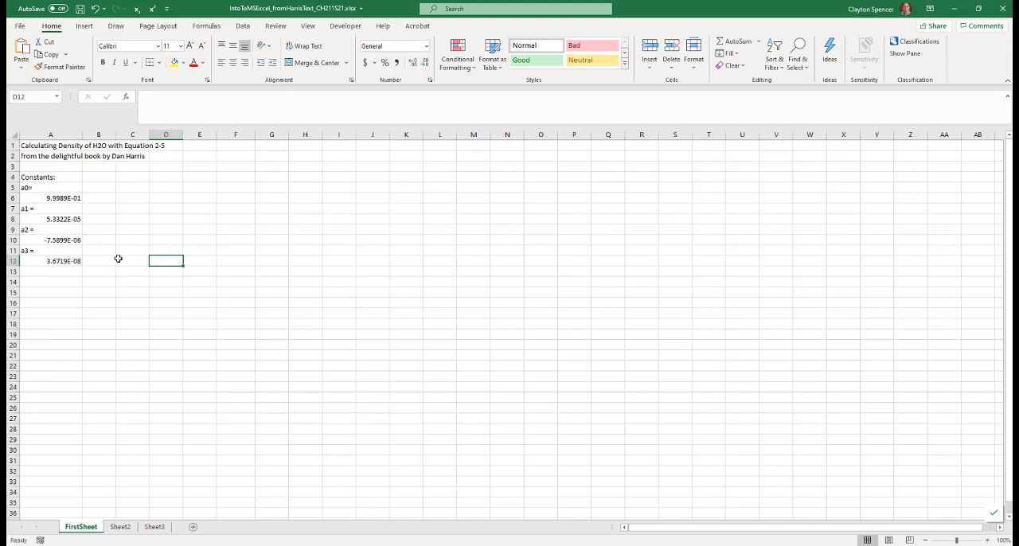
Enter the header "Temp (°C)" in cell B4, inserting the Degree Sign from the symbol set
left_click(104, 177)
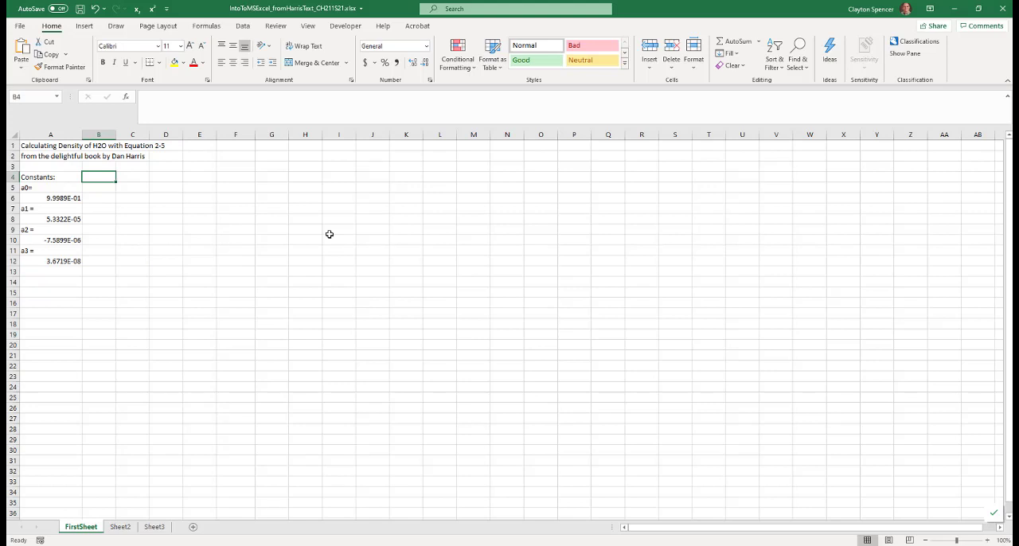
type("Temp (")
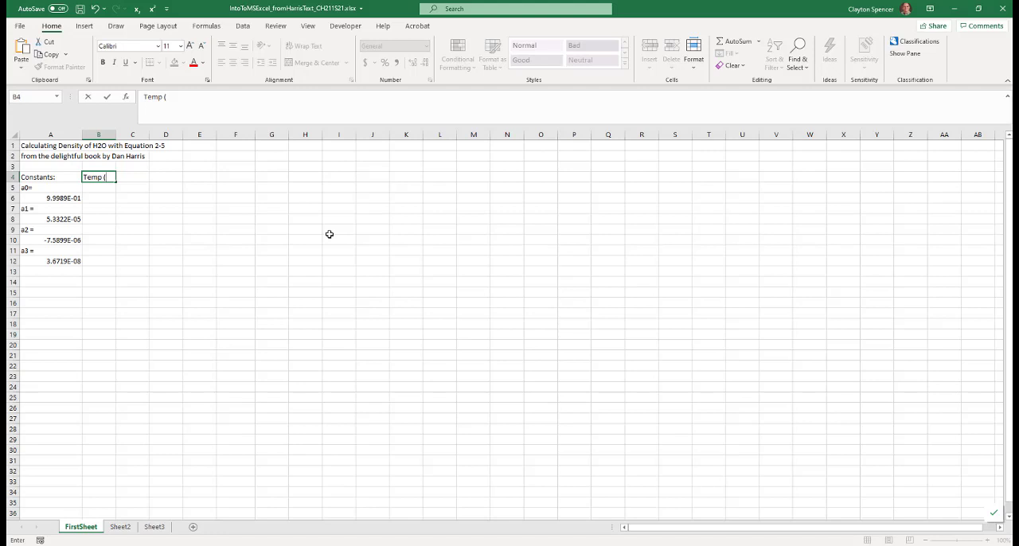
left_click(86, 26)
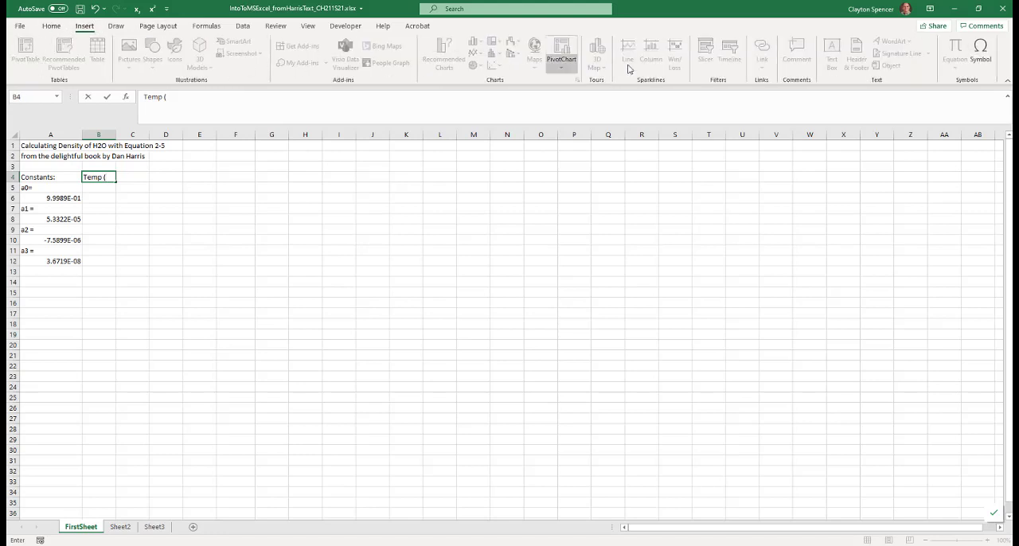
left_click(981, 50)
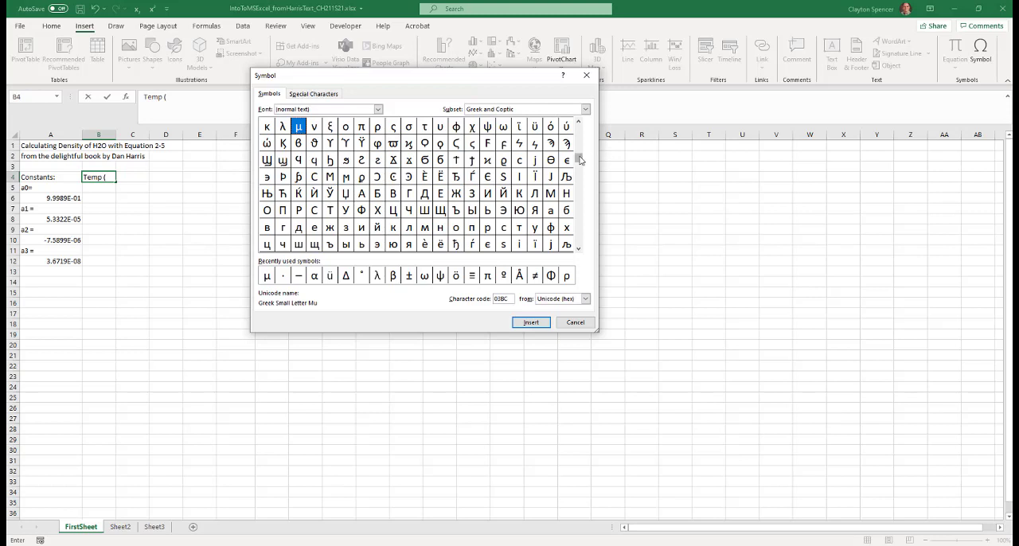
left_click_drag(581, 158, 582, 127)
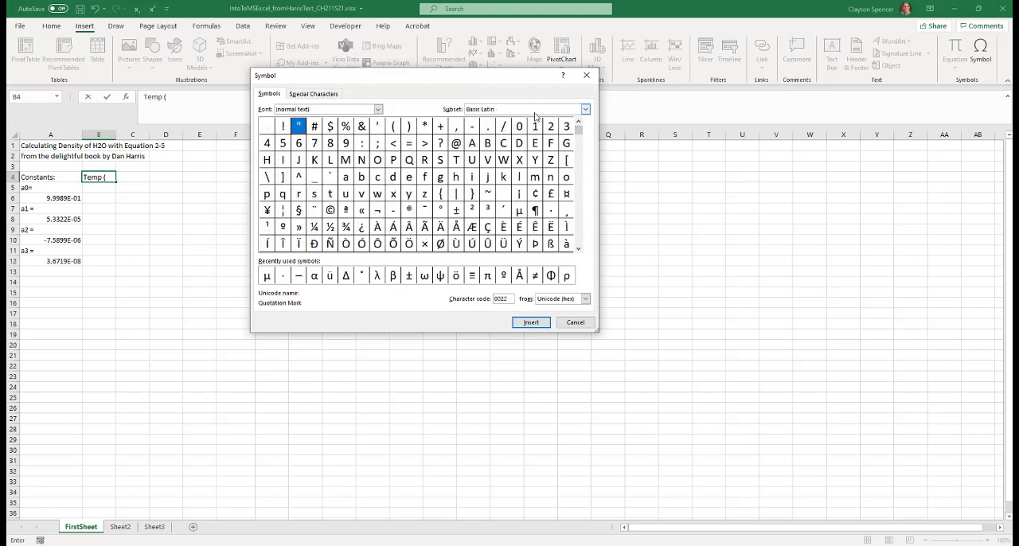
left_click(440, 210)
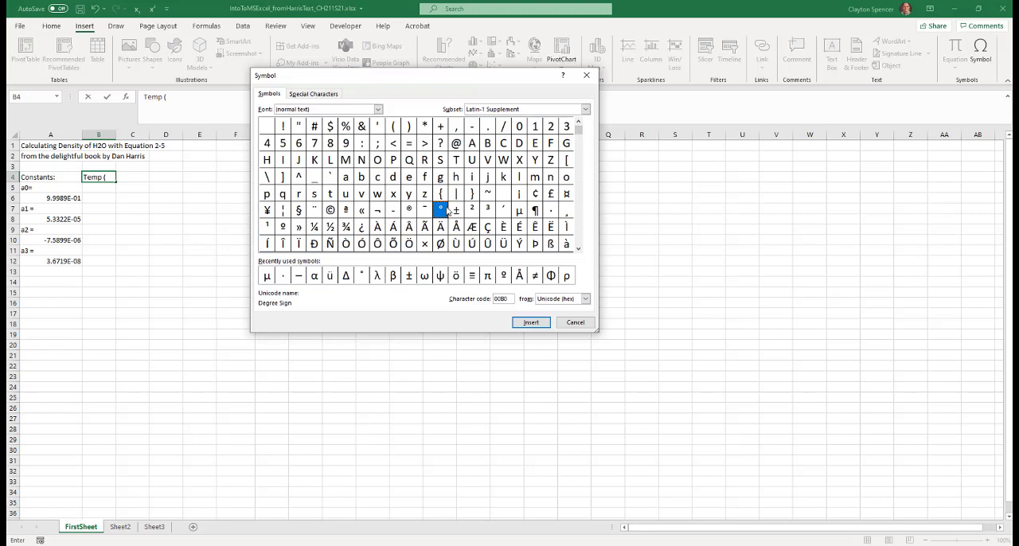
left_click(525, 325)
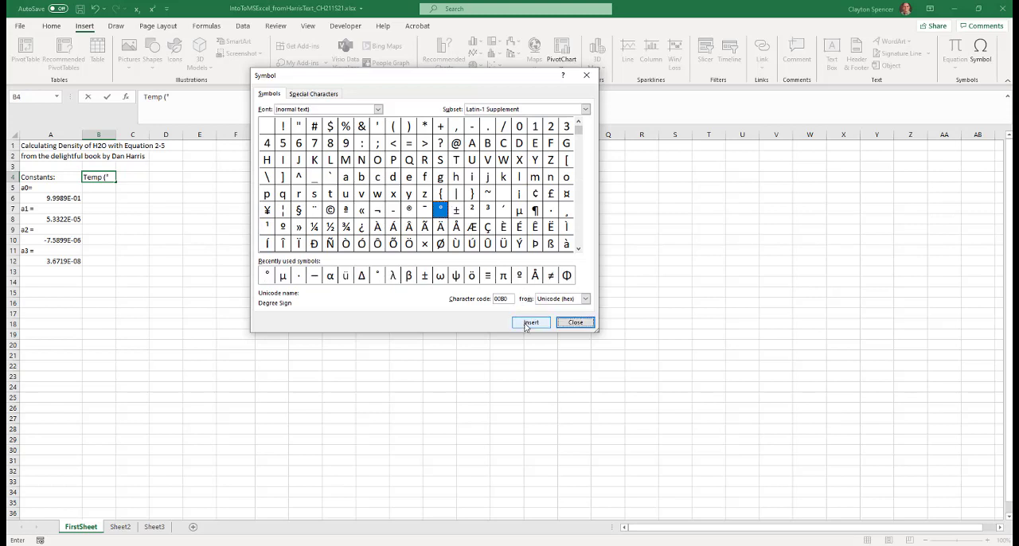
left_click(567, 323)
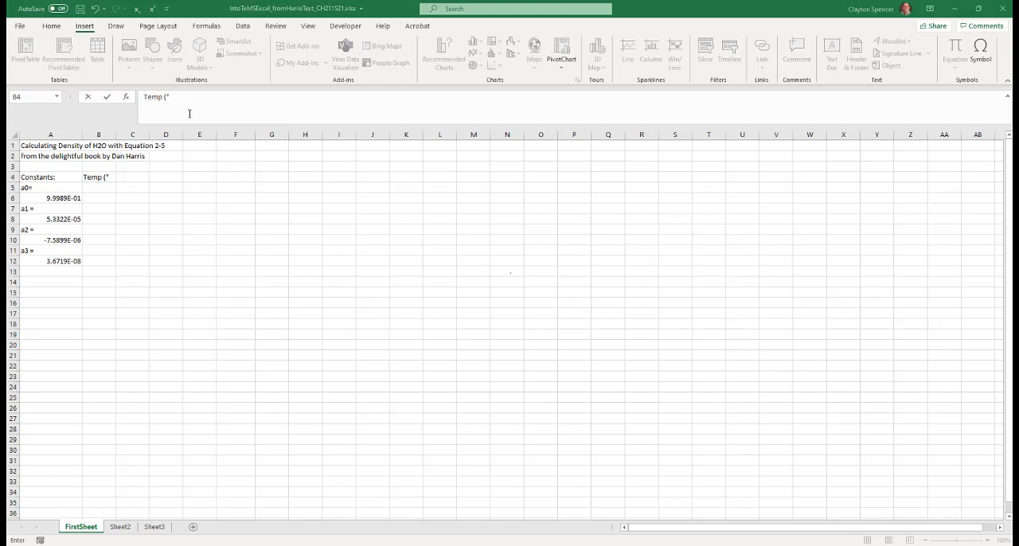
left_click(170, 96)
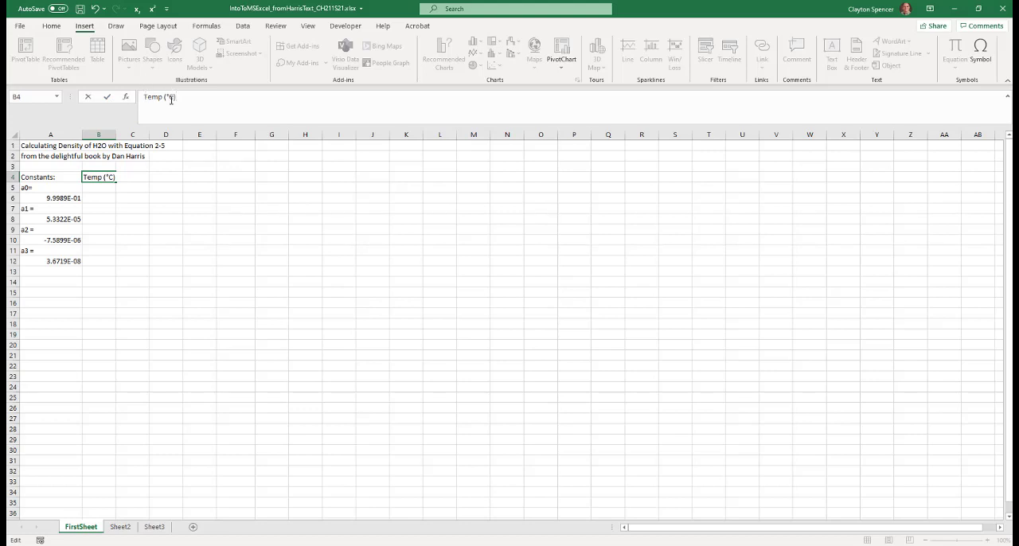
left_click(108, 97)
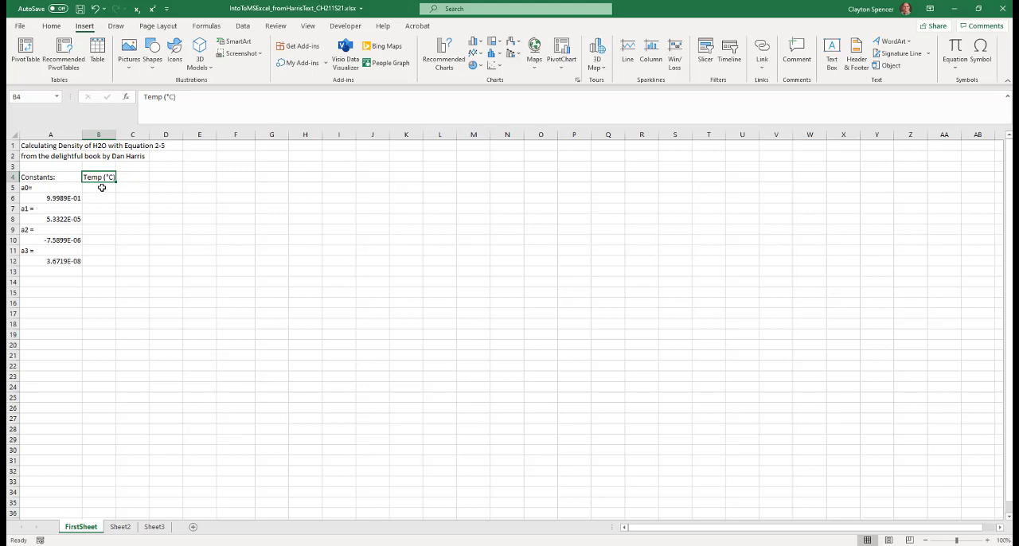
Enter the temperatures 5, 10 and 15 in cells B5 to B7 and extend the series down to cell B12
left_click(102, 187)
type("5")
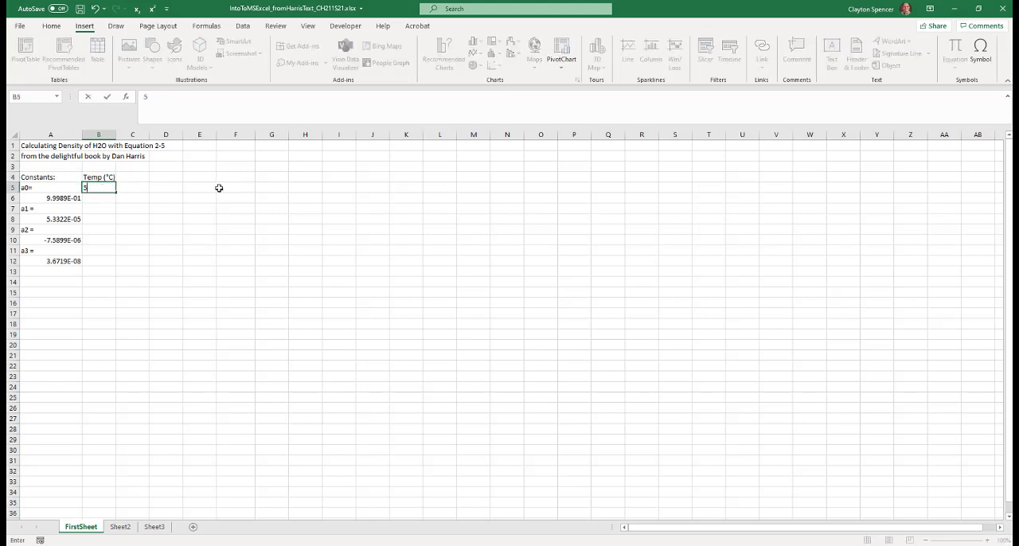
key("Return")
type("10")
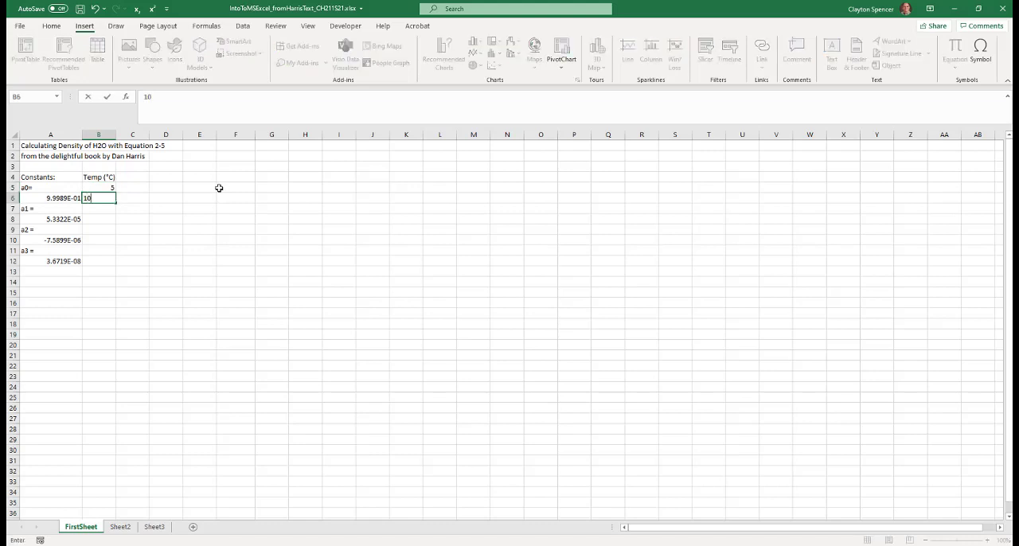
key("Return")
type("15")
left_click_drag(96, 187, 100, 209)
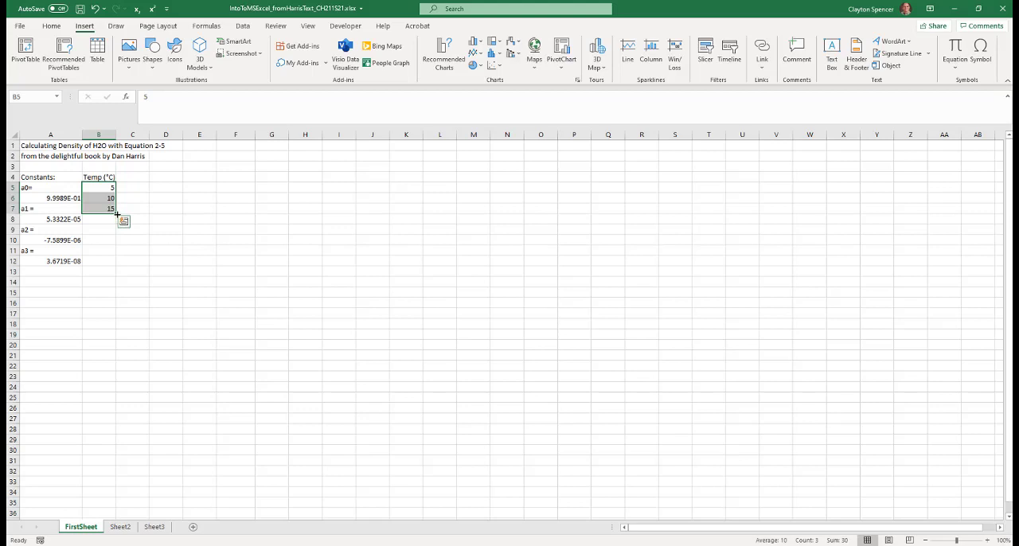
left_click_drag(116, 213, 113, 262)
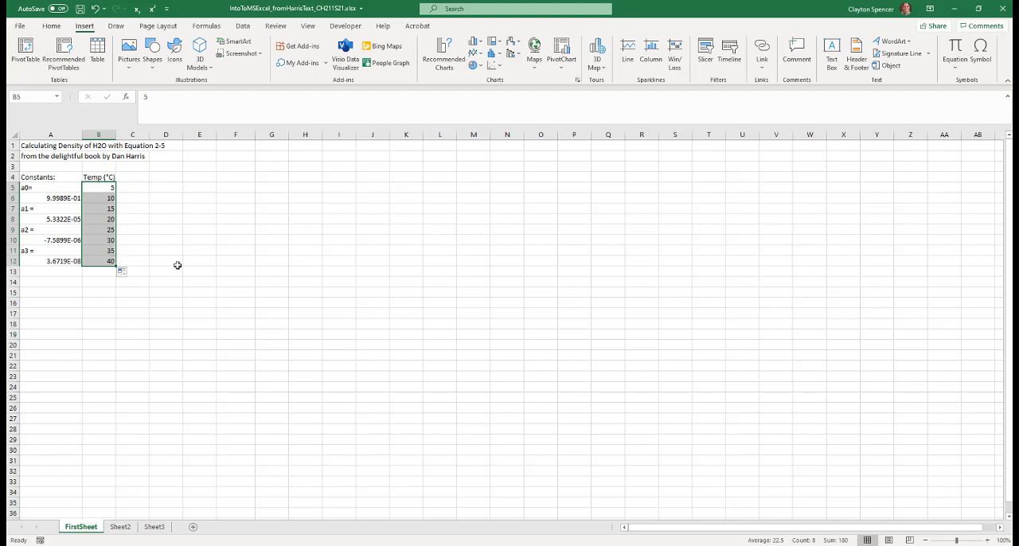
Enter the header "Density (g/mL)" in cell C4
left_click(136, 177)
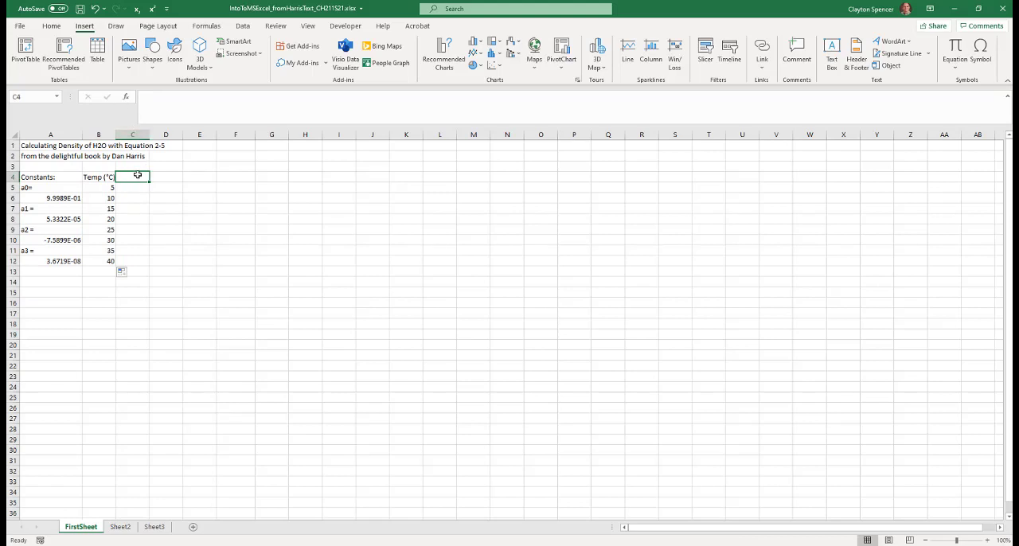
type("Density (")
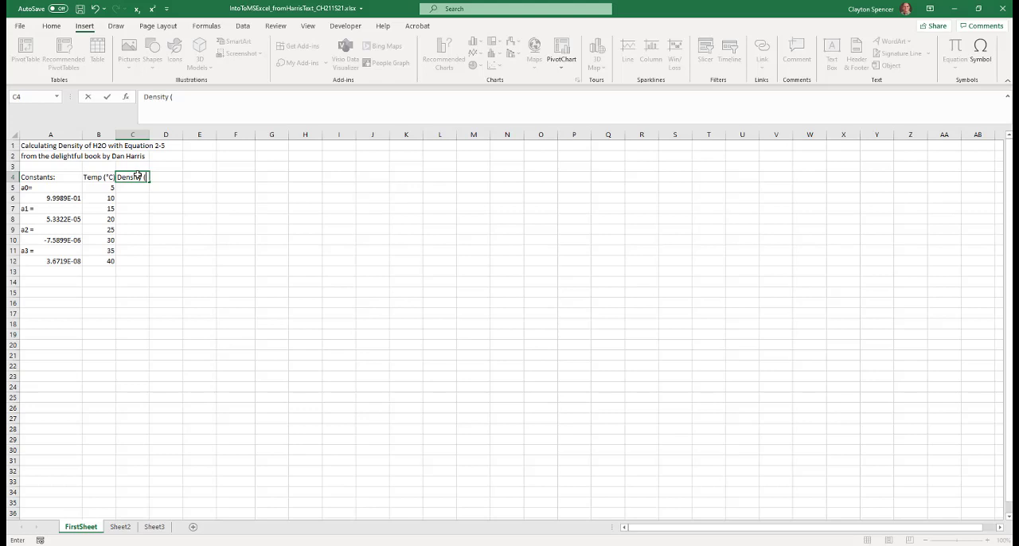
type("g/mL)")
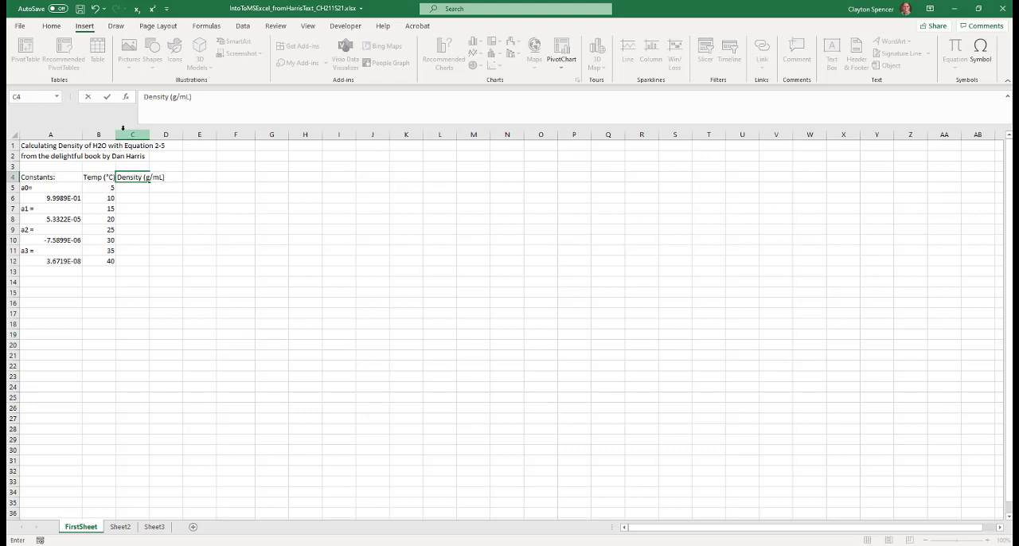
key("Return")
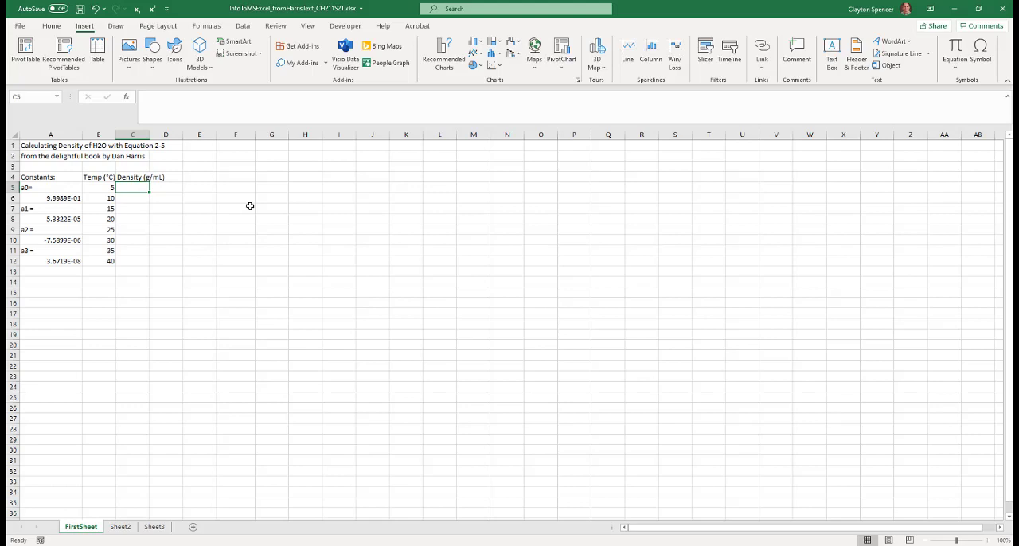
Start the density formula in cell C5 with =A6+, referencing the a0 constant
type("=")
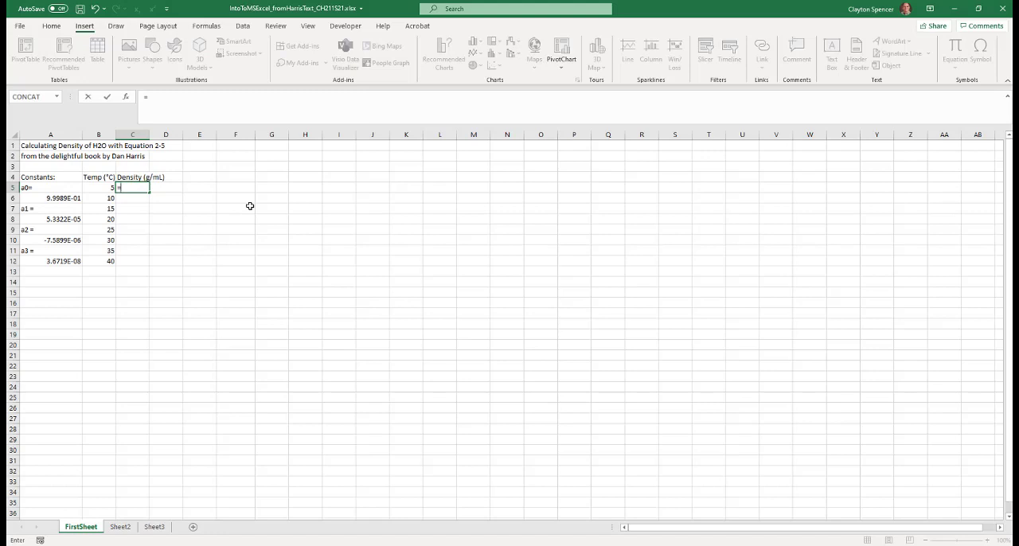
left_click(51, 197)
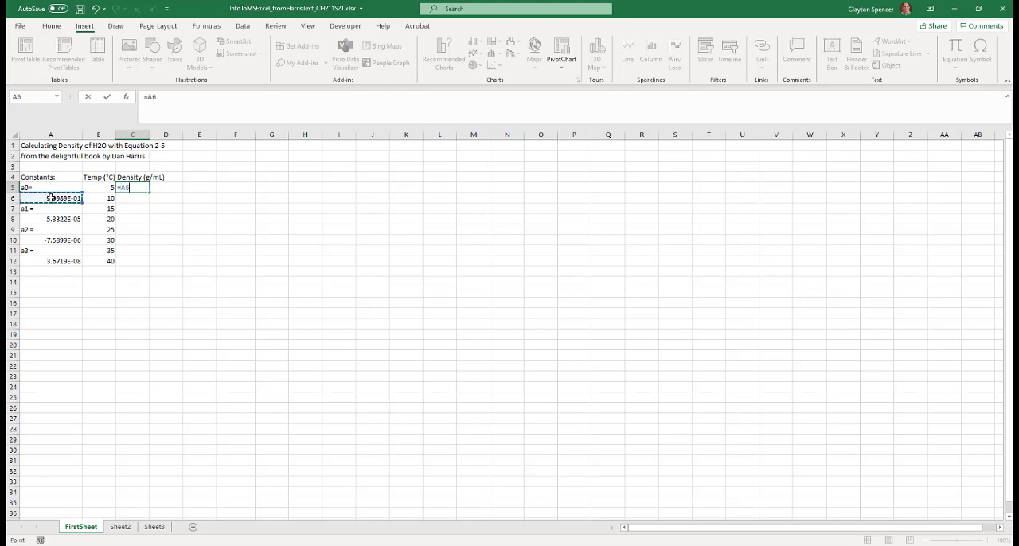
type("+")
Replace the A6 reference in the C5 formula with the absolute reference $A$6
left_click_drag(156, 96, 148, 96)
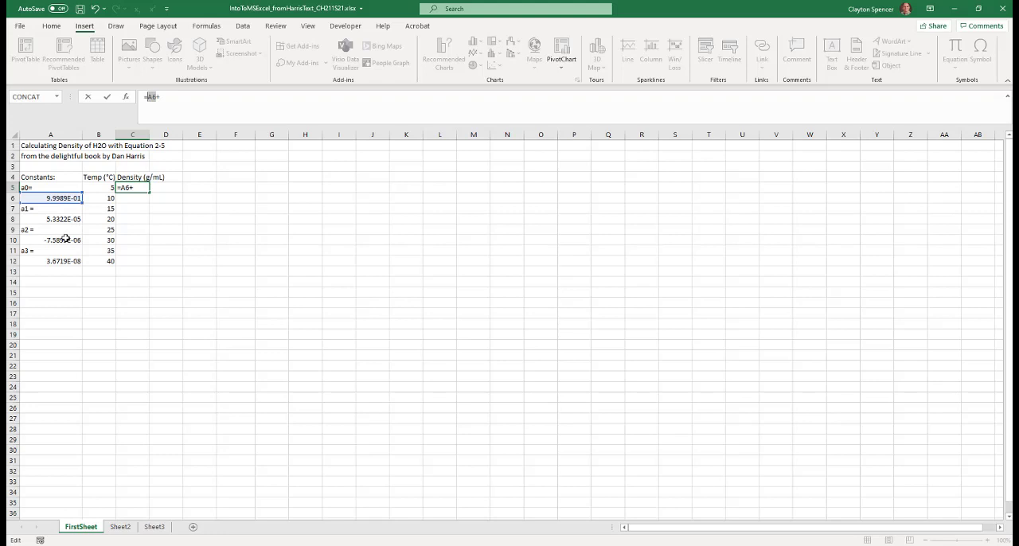
double_click(151, 96)
type("$")
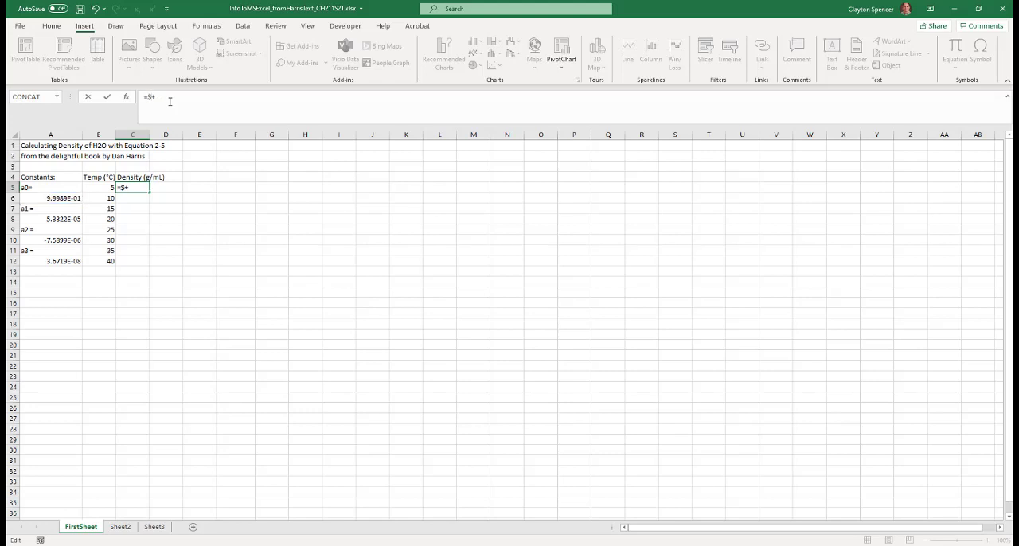
type("A")
type("$6")
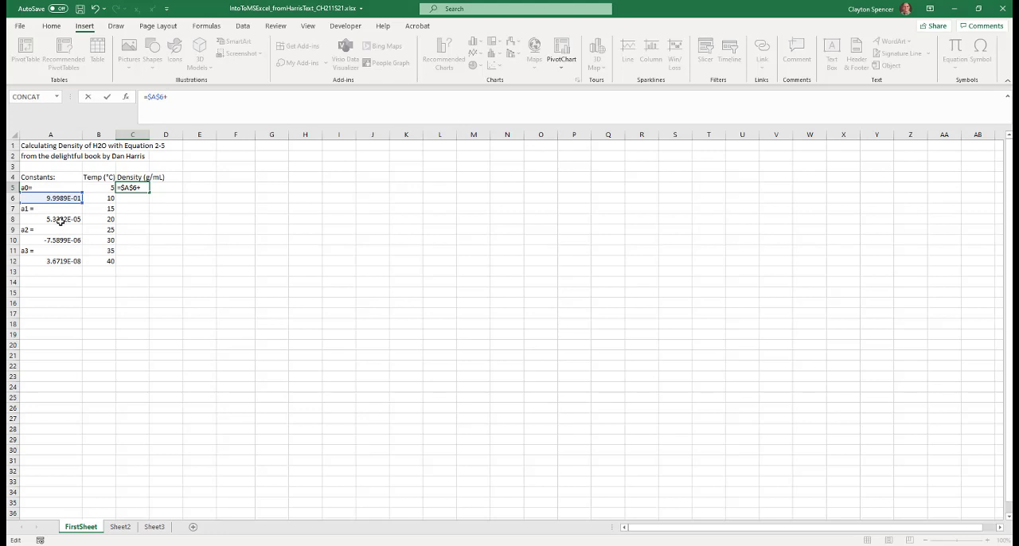
Add the a1 term $A$8*B5 to the density formula in cell C5
type("$A$8*")
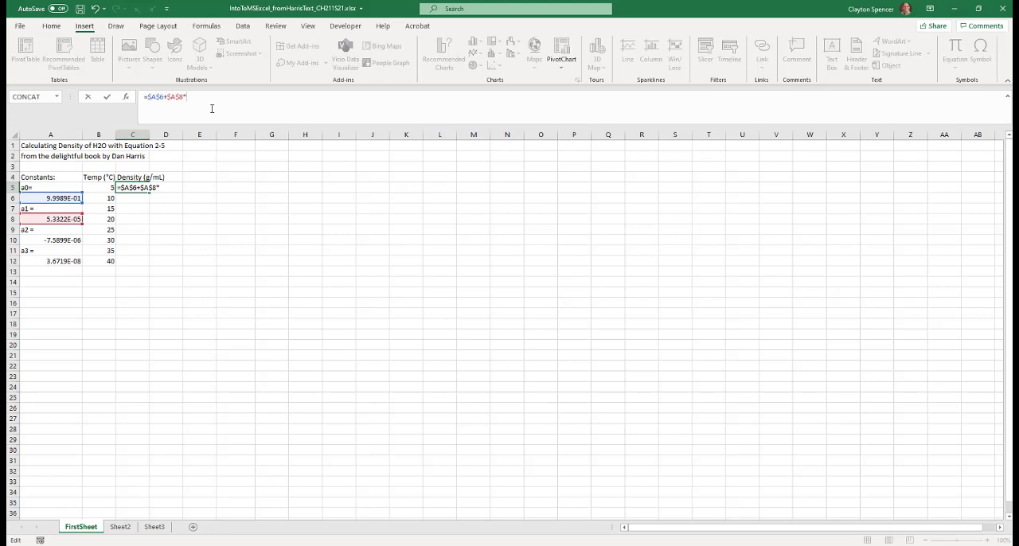
left_click(104, 188)
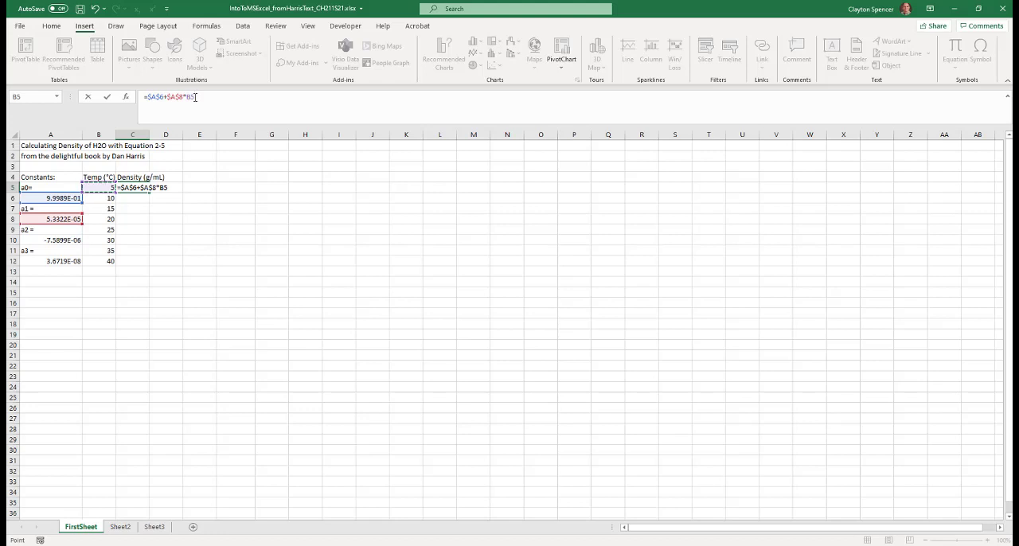
Add the a2 term +$A$10*B5^2 to the density formula in cell C5
type("+$a$10*")
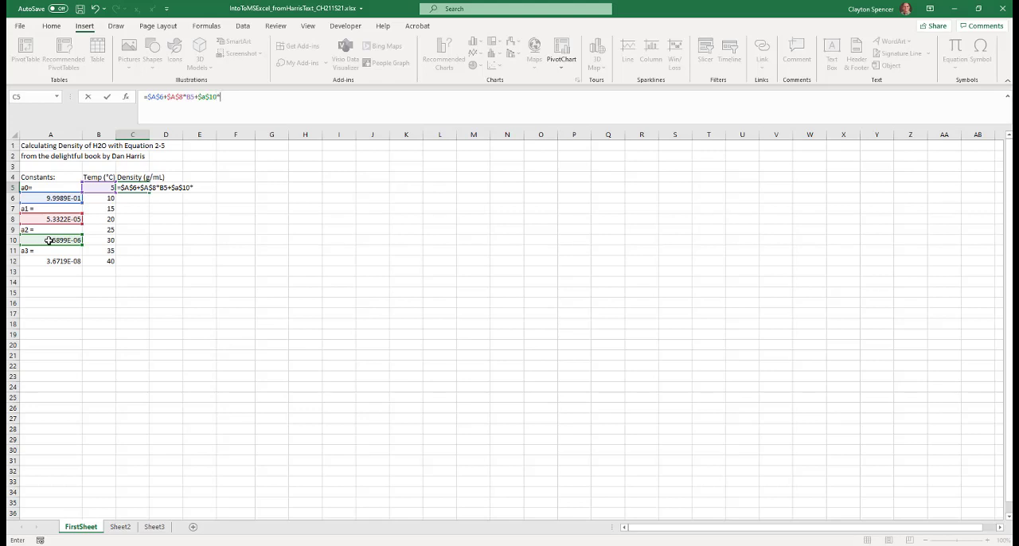
left_click(98, 187)
type("^")
type("2")
type("+")
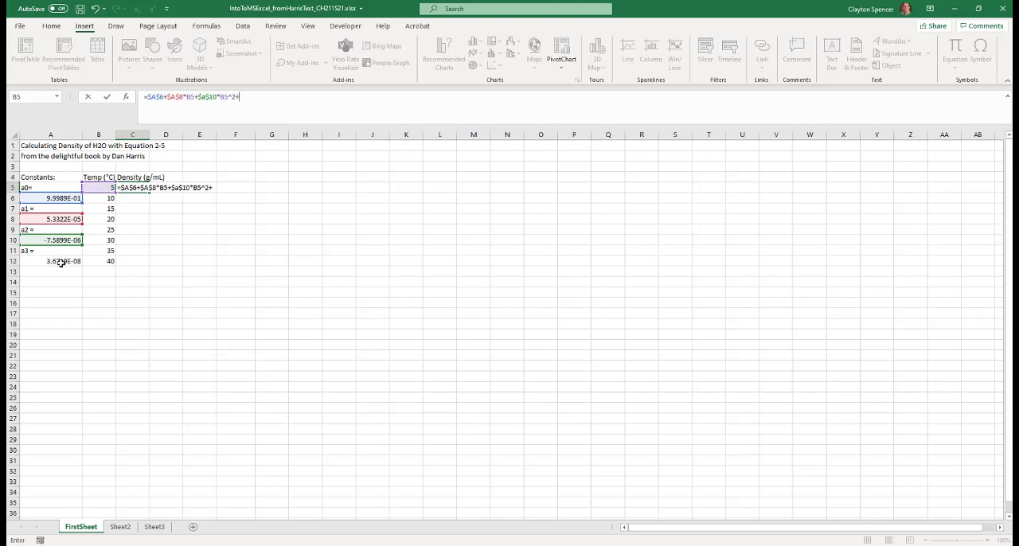
Complete the C5 density formula with the a3 term +$A$12*B5^3 and enter it
type("$a$1")
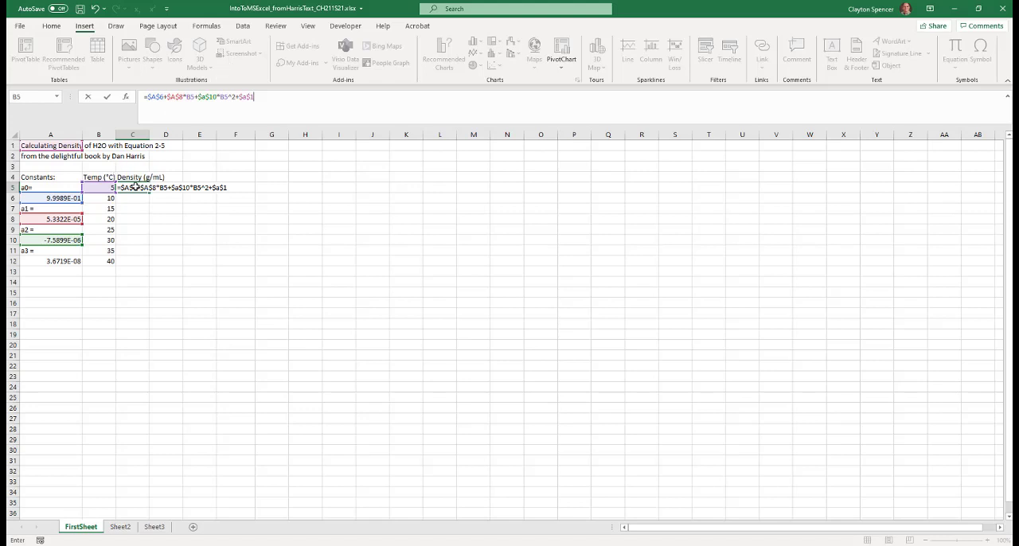
key("Return")
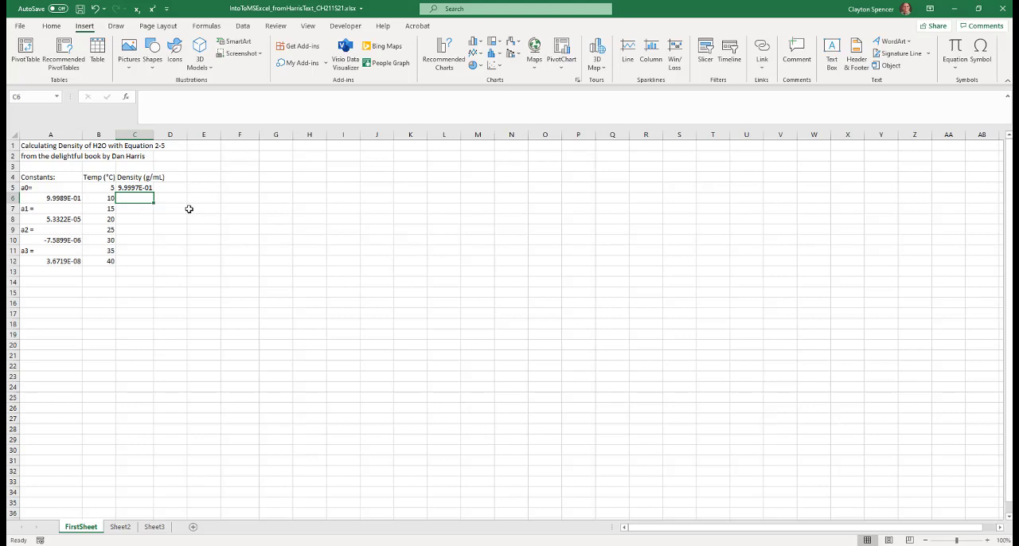
Fill the density formula from cell C5 down to cell C12
left_click(135, 187)
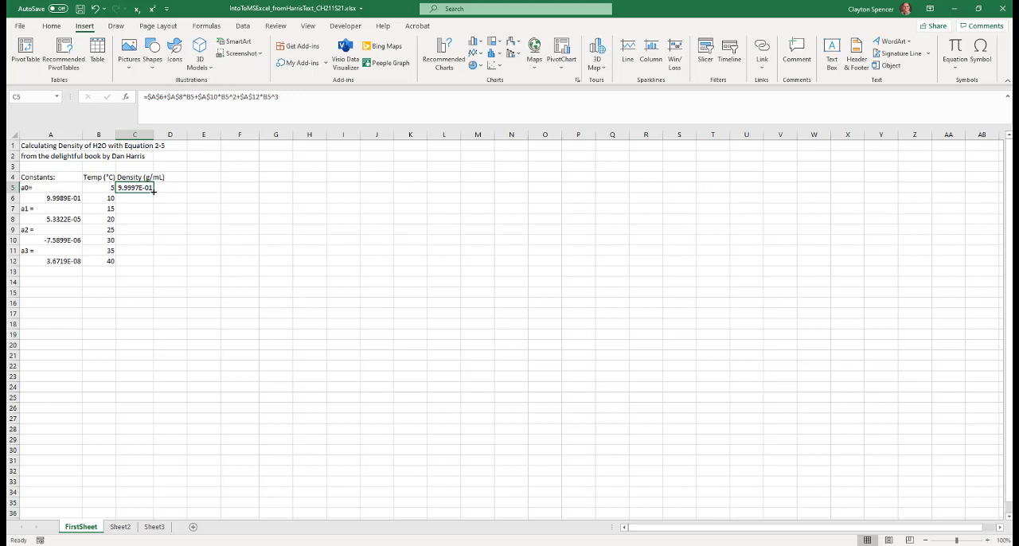
left_click_drag(153, 191, 151, 264)
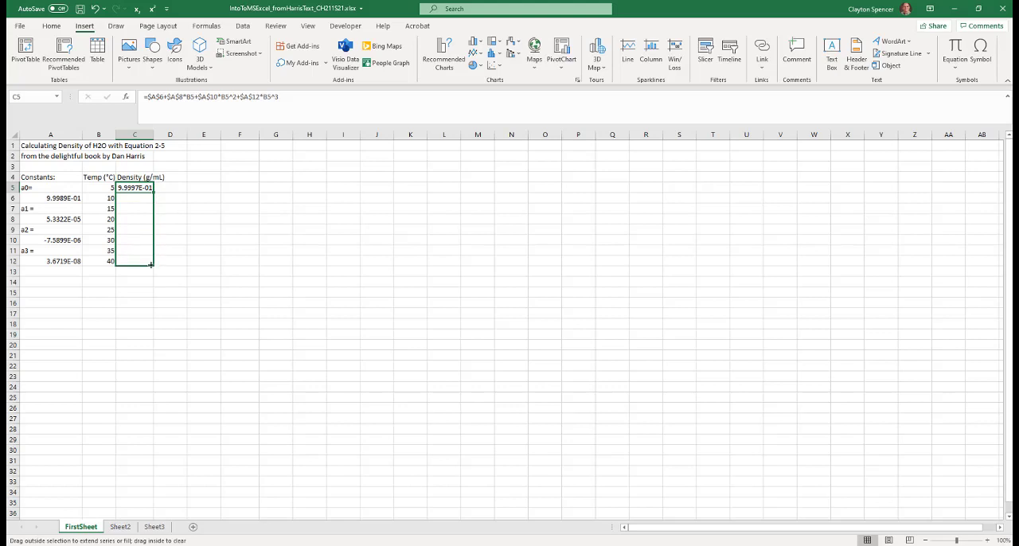
left_click_drag(151, 264, 150, 264)
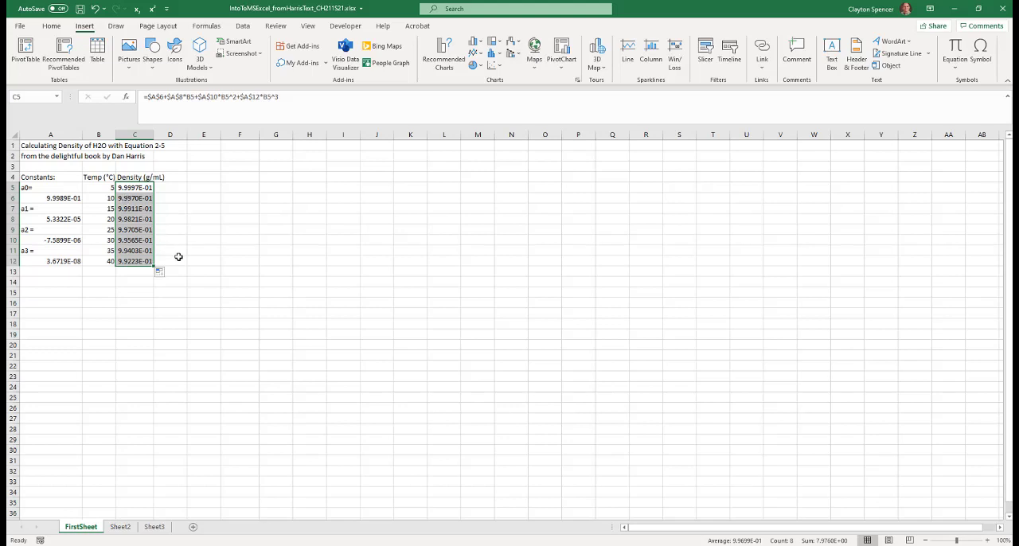
Examine the temperature reference in the copied density formula in cell C12, leaving the formula unedited
left_click(132, 263)
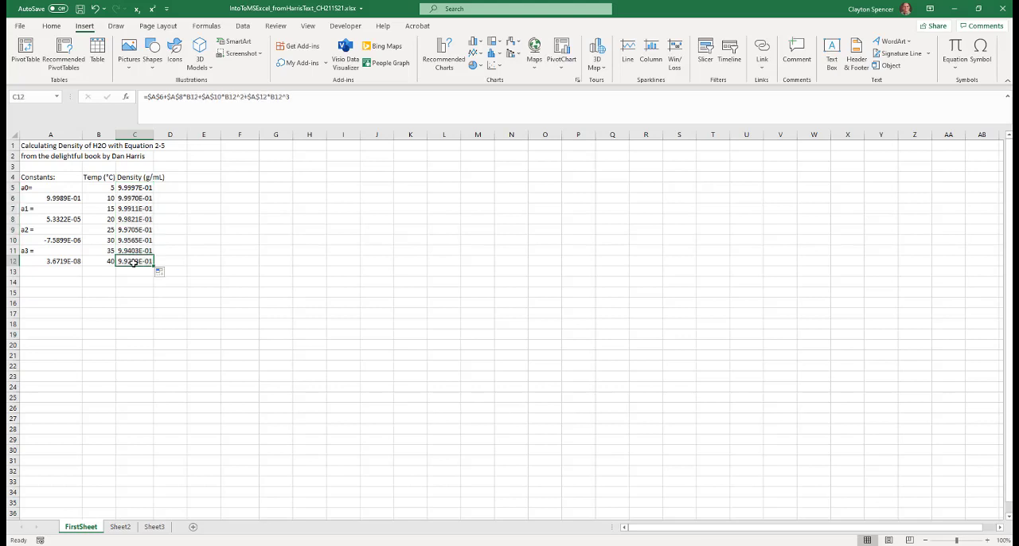
left_click(187, 96)
left_click_drag(187, 97, 198, 97)
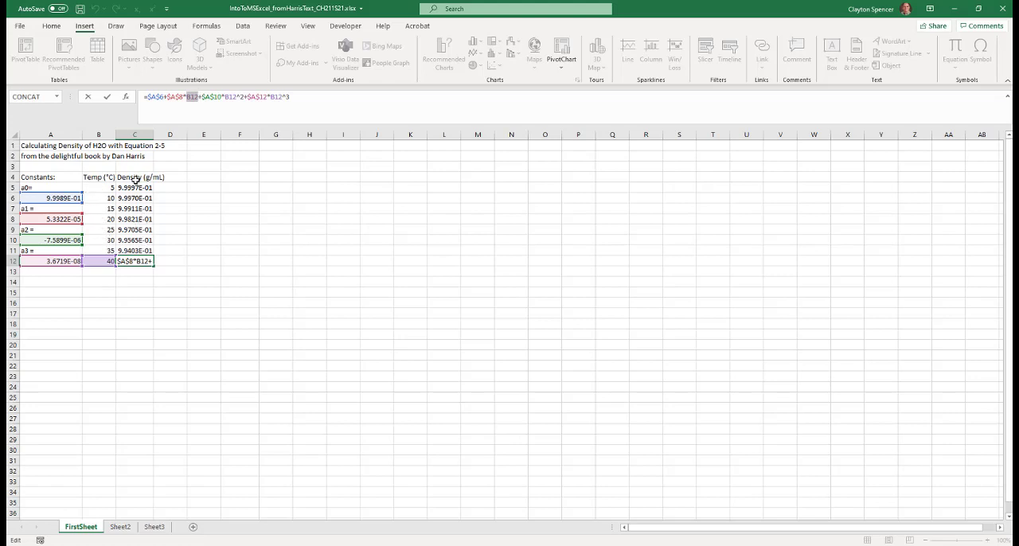
left_click(108, 97)
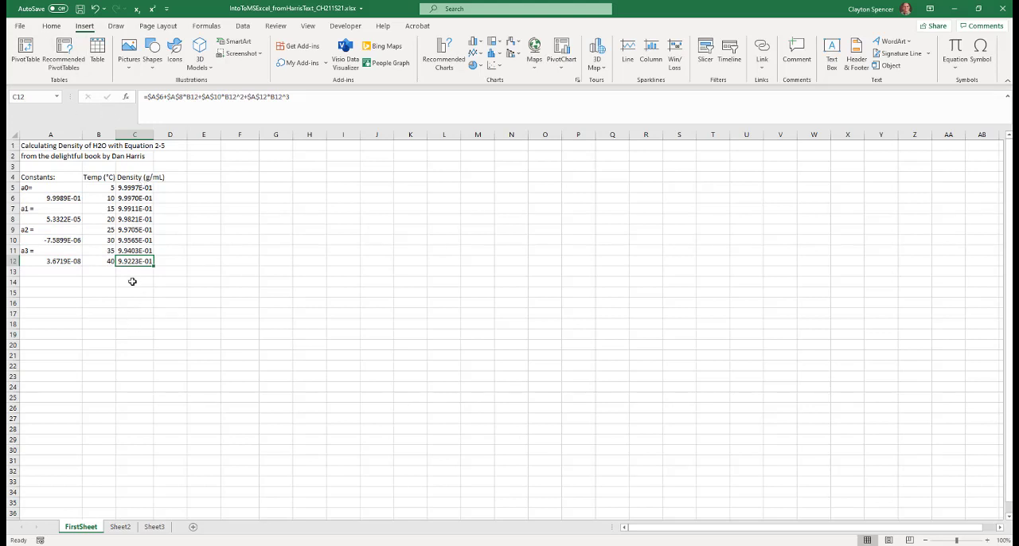
Format column C in the Number category with five decimal places
left_click(142, 135)
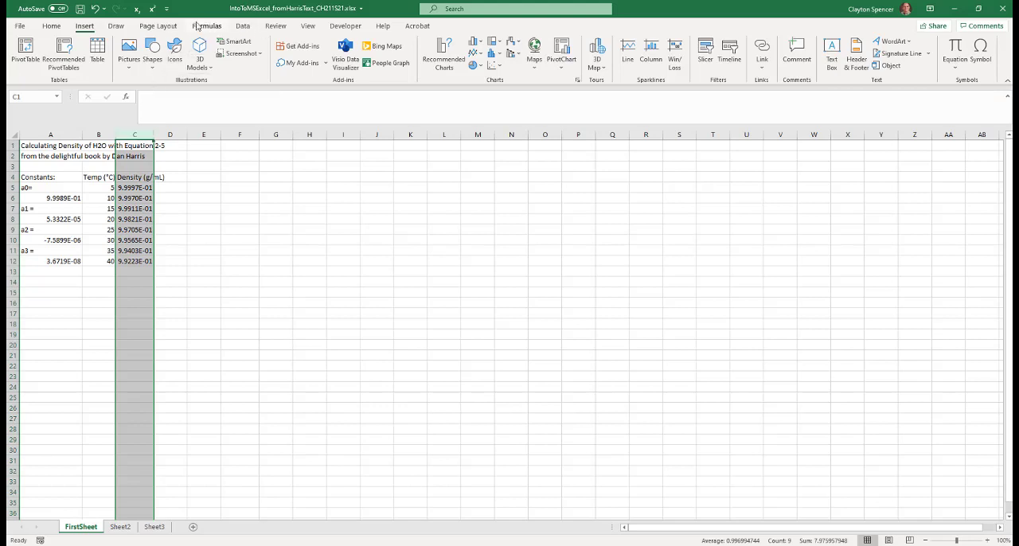
left_click(51, 27)
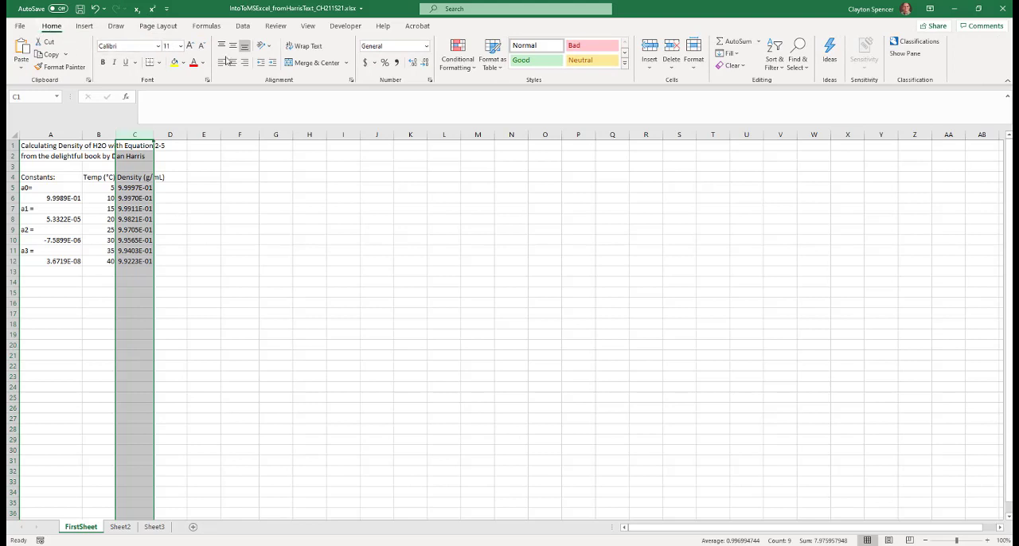
left_click(429, 81)
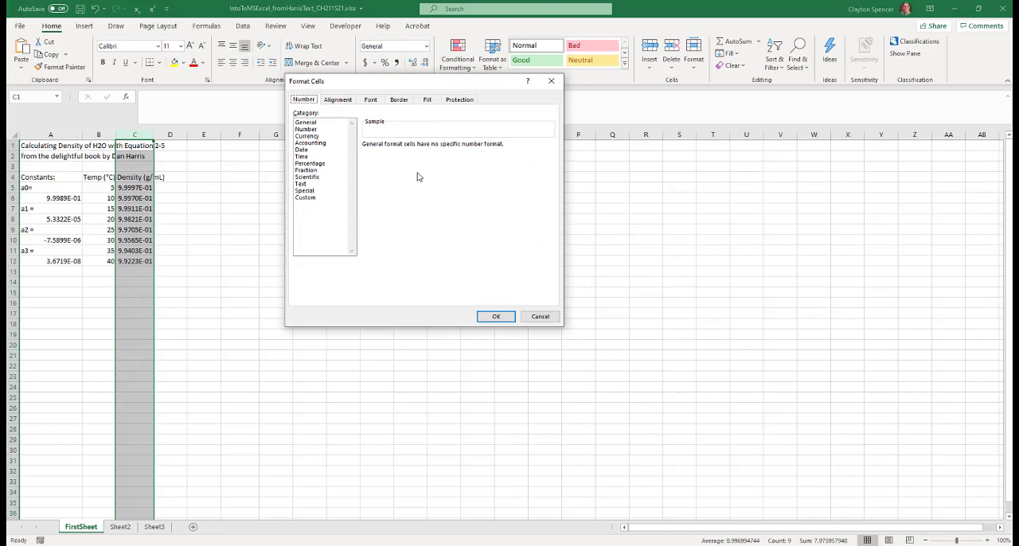
left_click(311, 129)
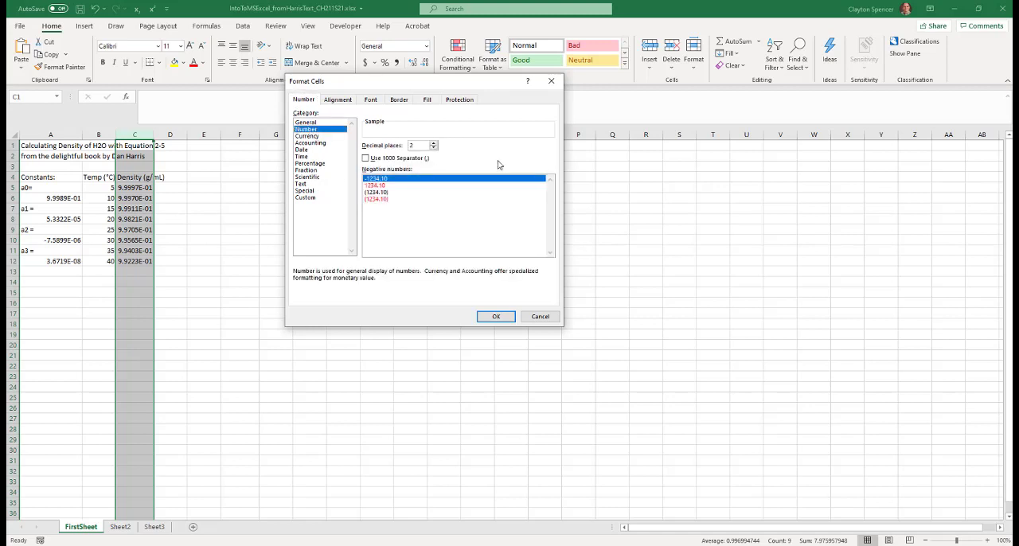
left_click(434, 144)
left_click(434, 144)
left_click(434, 144)
left_click(492, 317)
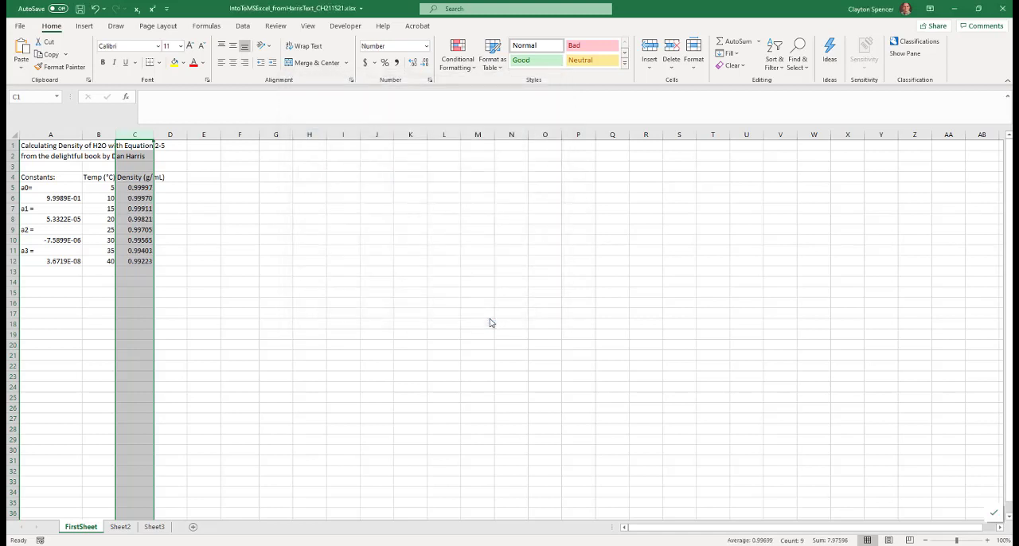
left_click(413, 63)
left_click(425, 63)
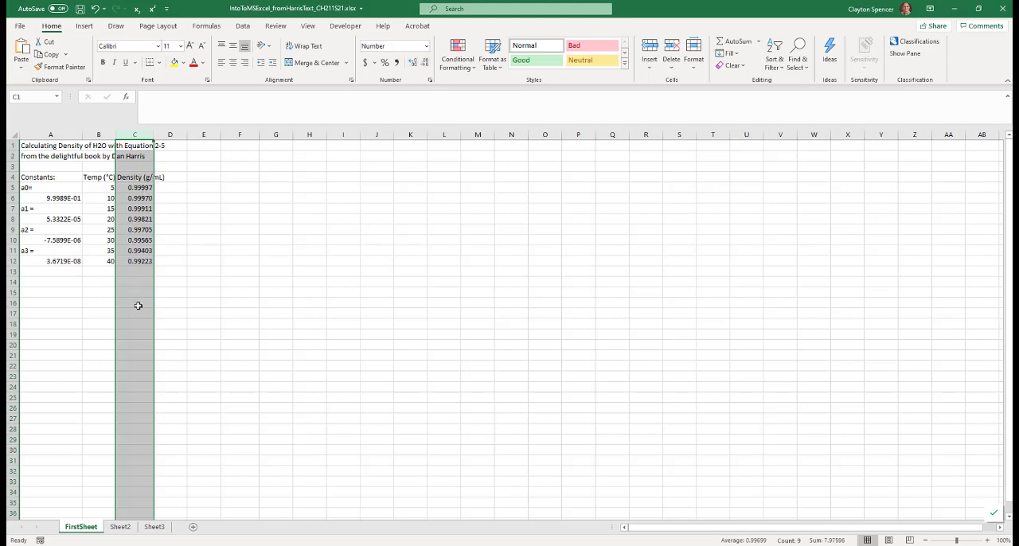
Fit the width of column C to its Density (g/mL) header
left_click(131, 176)
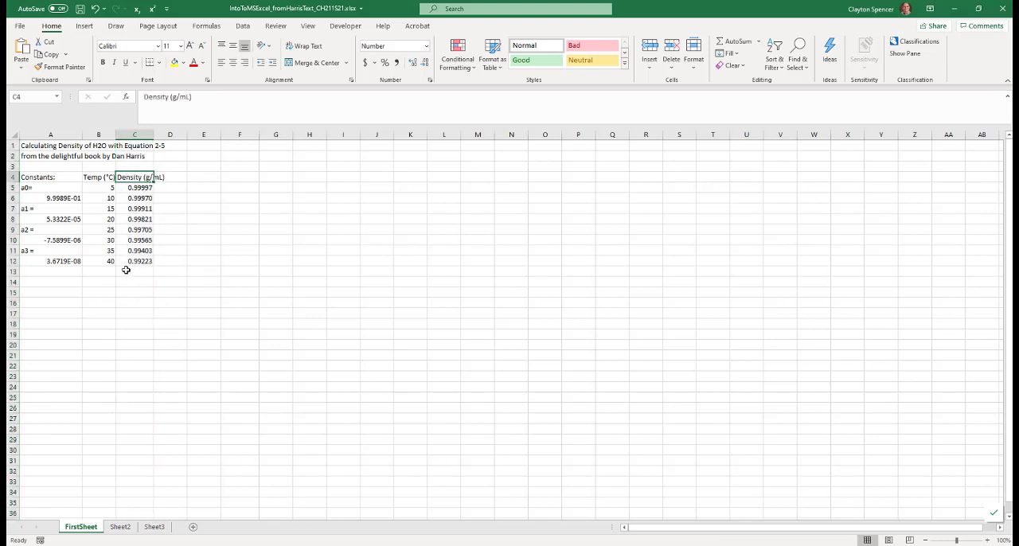
double_click(154, 134)
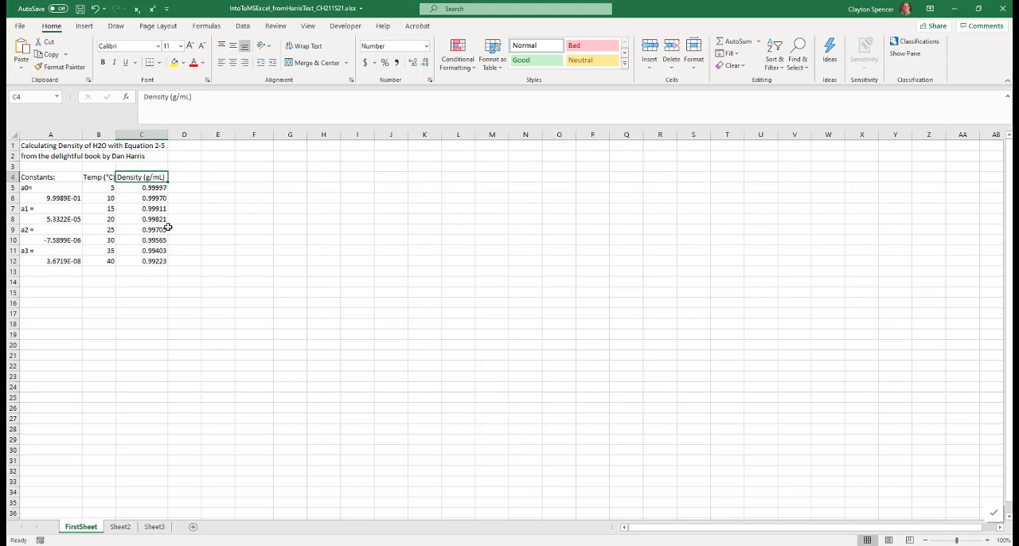
Browse the Math & Trig function list with cell C5 selected, looking through functions such as EXP, LN and LOG10
left_click(143, 186)
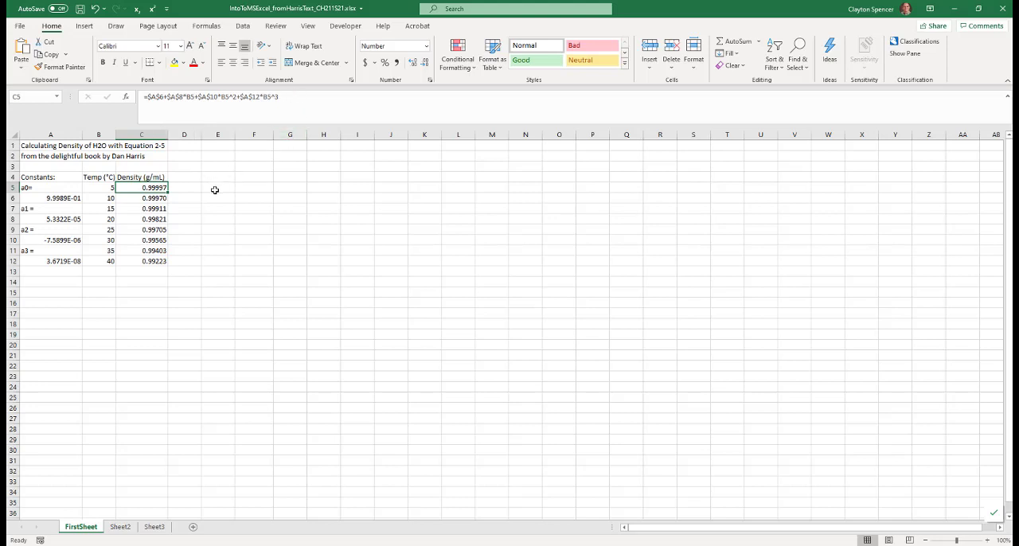
left_click(207, 26)
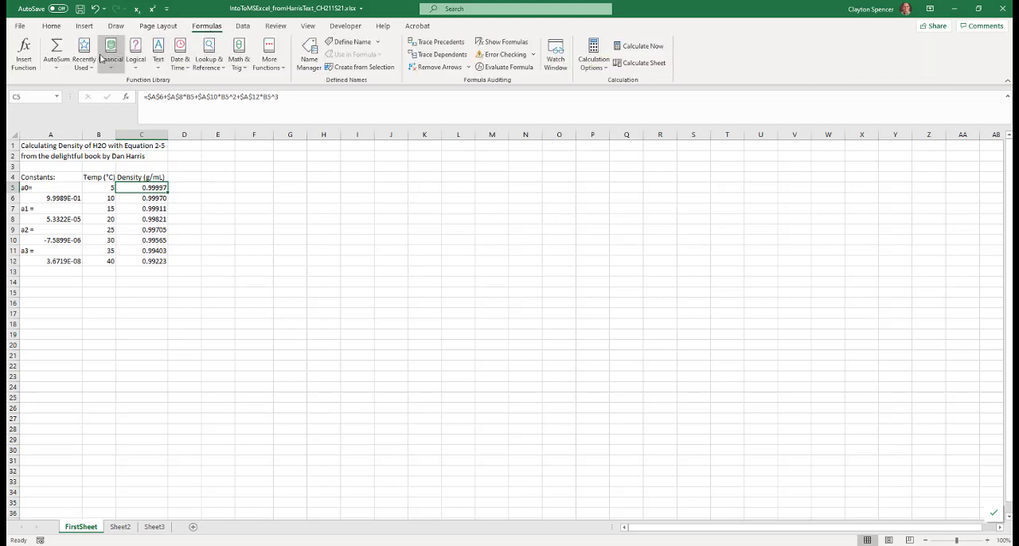
left_click(240, 63)
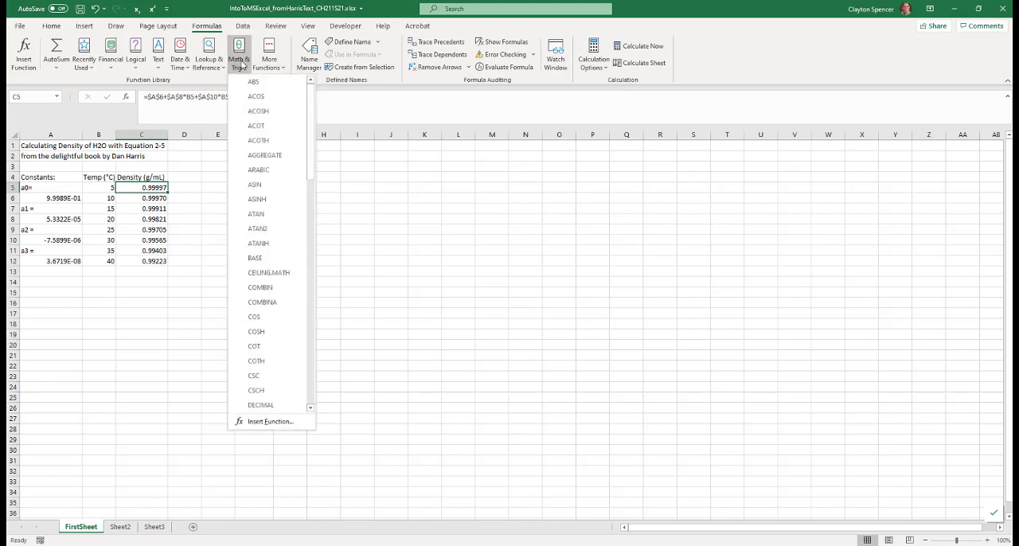
left_click_drag(310, 127, 310, 178)
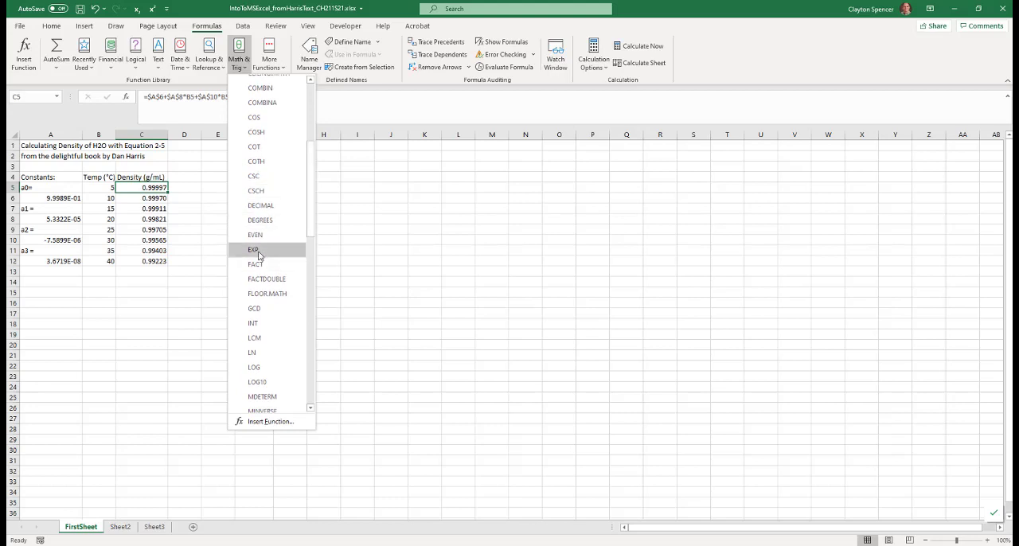
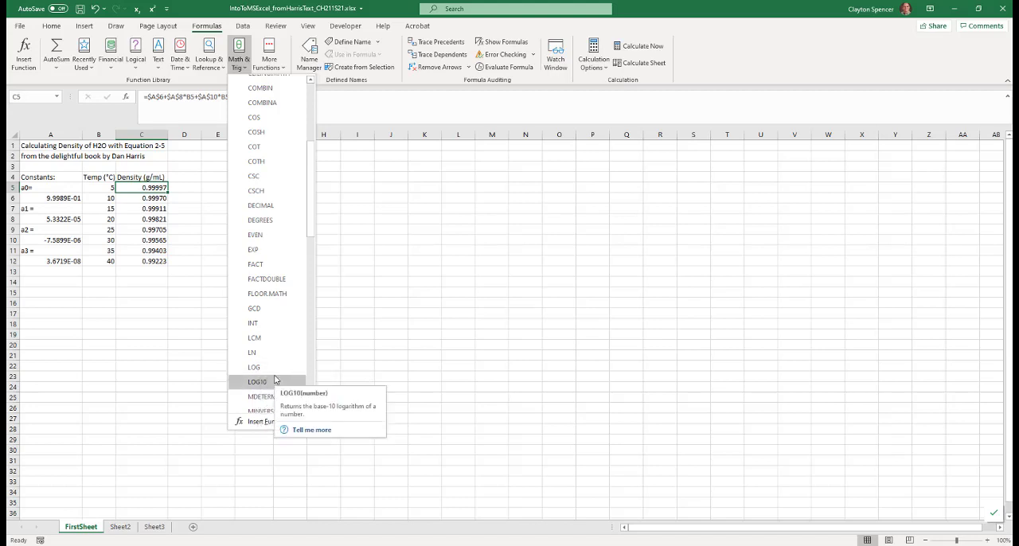
Look through the remainder of the Math & Trig functions, including SIN and SQRT, and close the list
left_click_drag(308, 211, 302, 358)
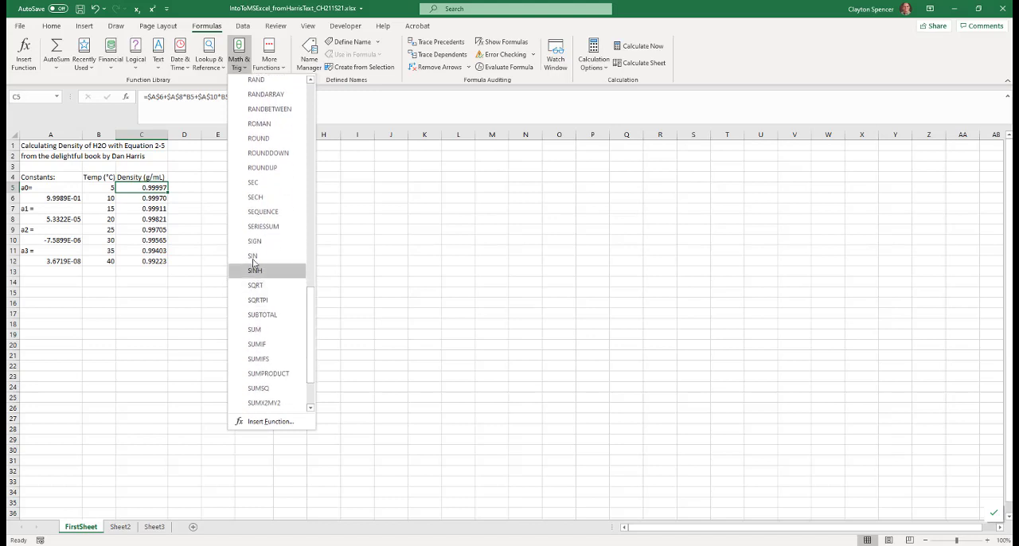
left_click(51, 26)
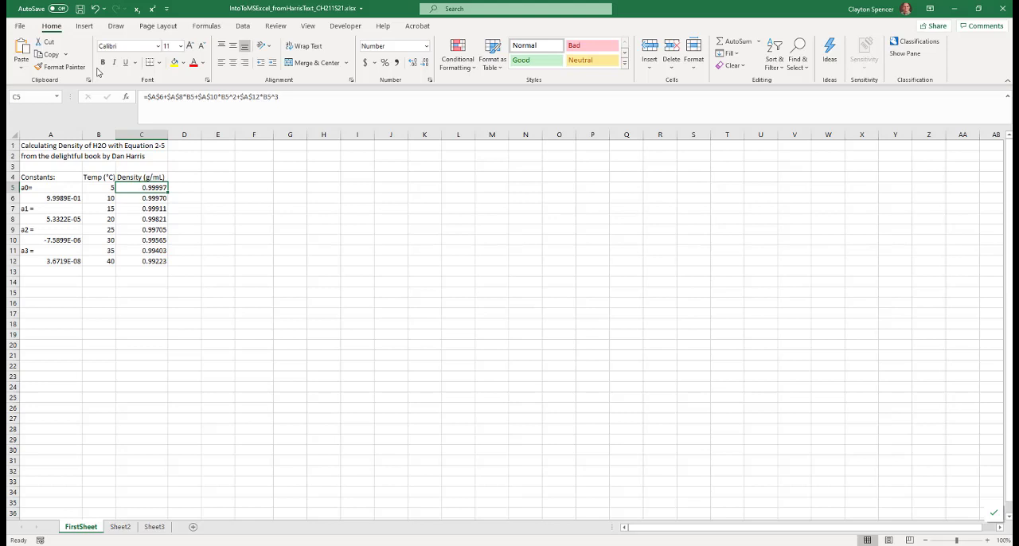
Enter the practice formula =9/3*4+7 in the empty cell G5 to test the order of operations
left_click(294, 187)
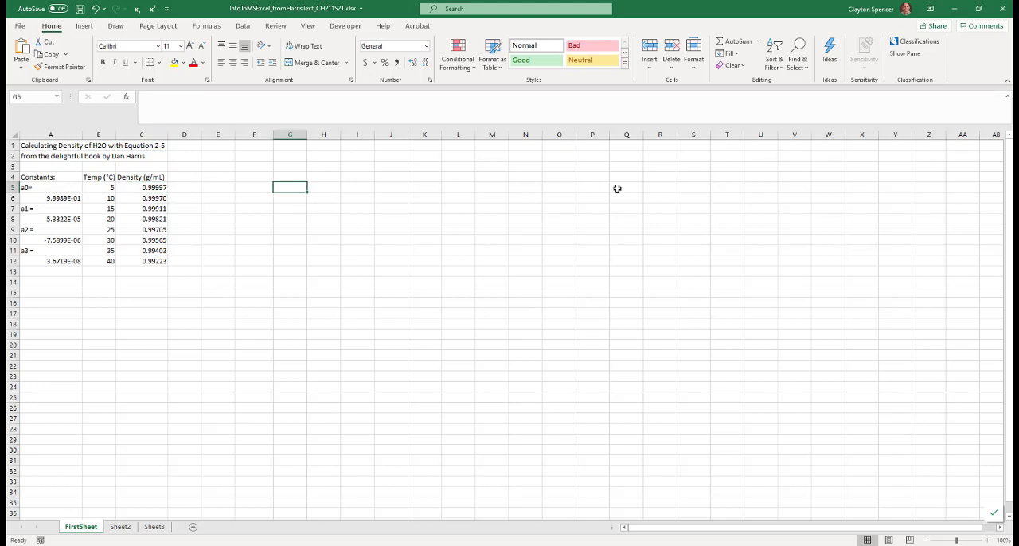
type("=")
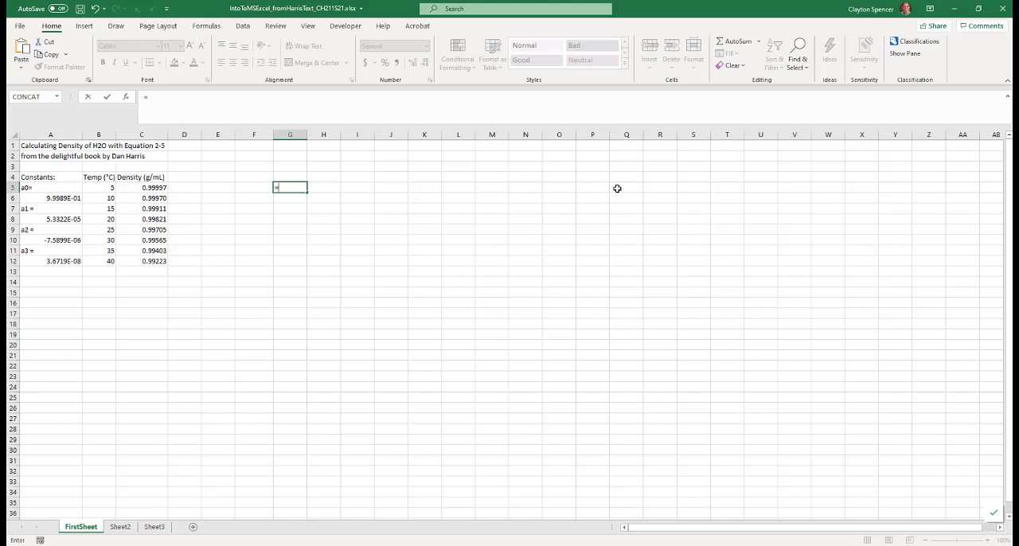
type("9/3*4+7")
key("Return")
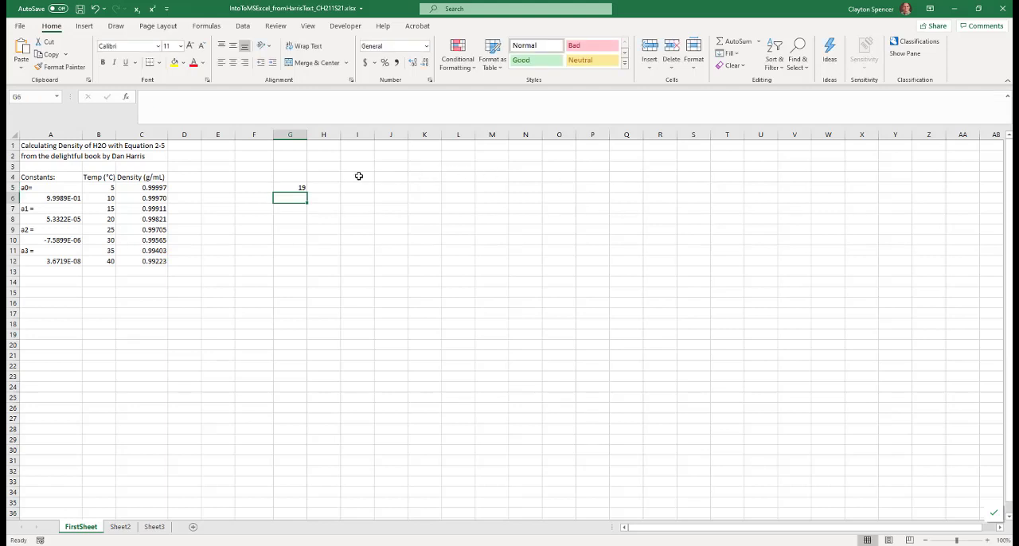
Regroup the practice formula in G5 with parentheses so 9 is divided by 3 times the sum 4+7, and clear the cell
left_click(300, 189)
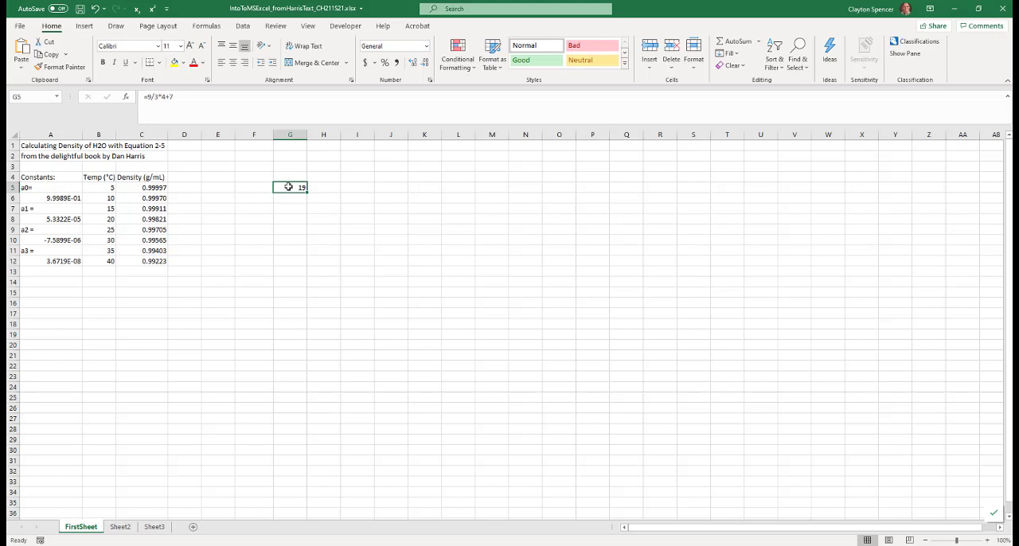
left_click(155, 96)
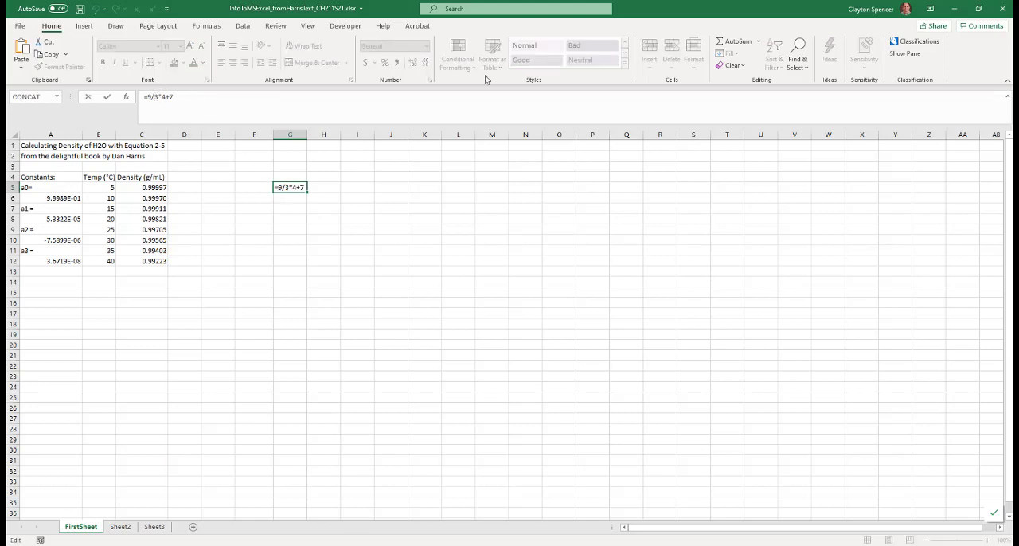
type("(")
type(")")
key("Left")
key("Left")
key("Left")
type("(")
left_click(182, 97)
left_click(156, 96)
left_click(183, 96)
key("Return")
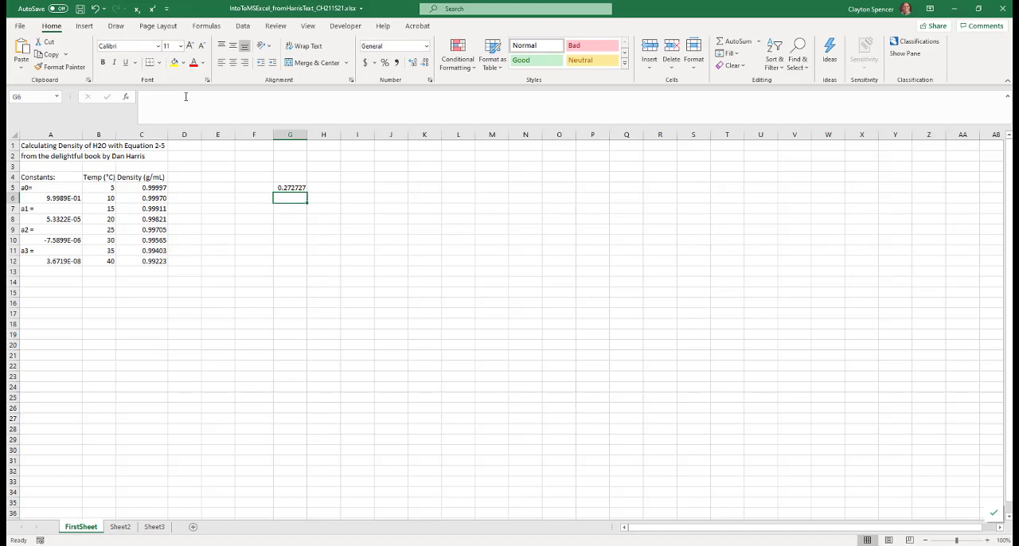
left_click(287, 186)
key("Delete")
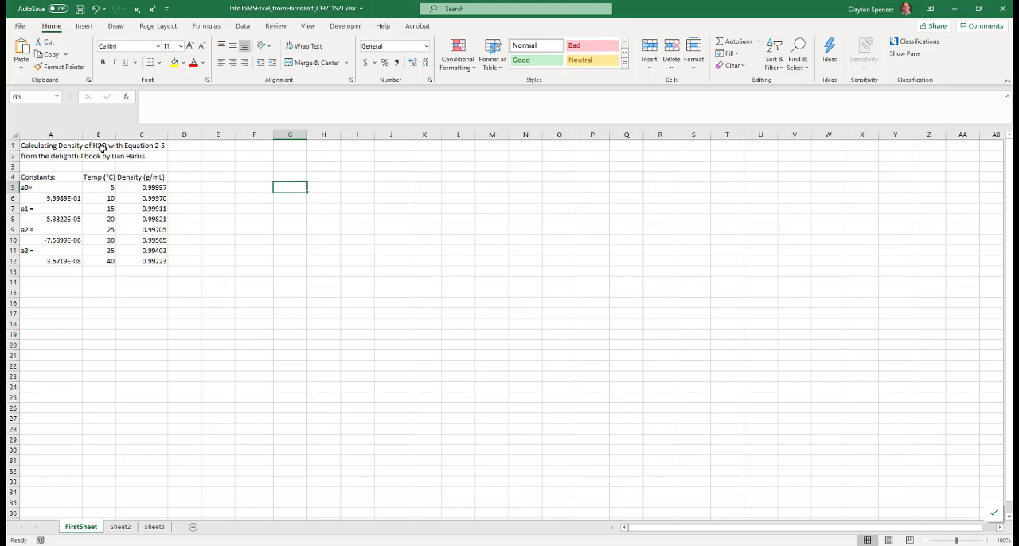
Enter the label "Formula:" in cell A14 below the constants
left_click(46, 280)
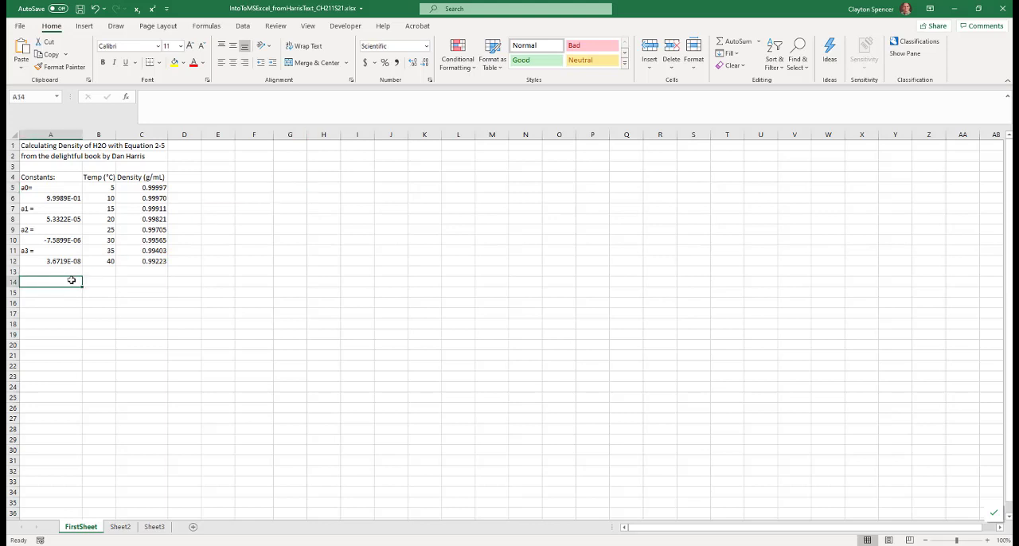
type("Form")
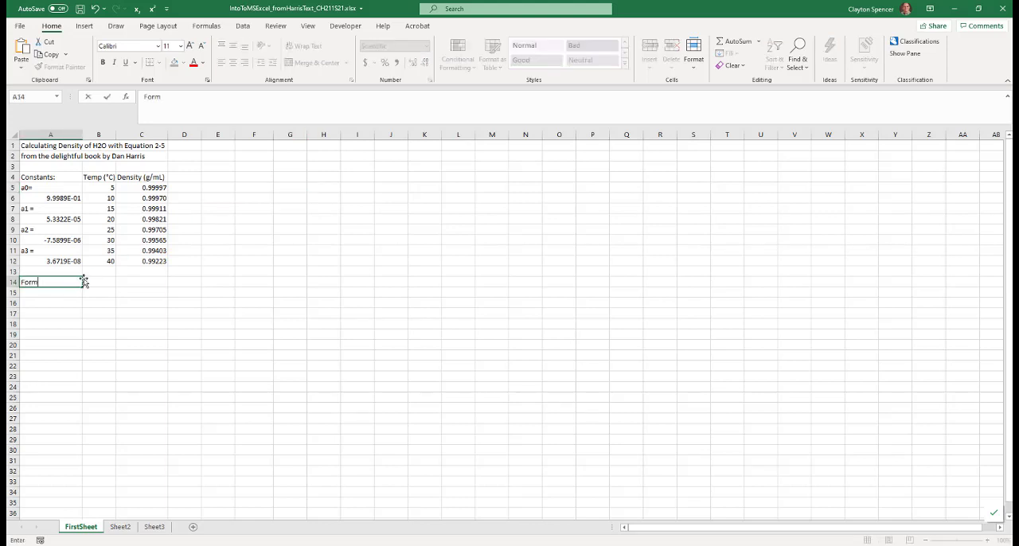
type("ula:")
key("Return")
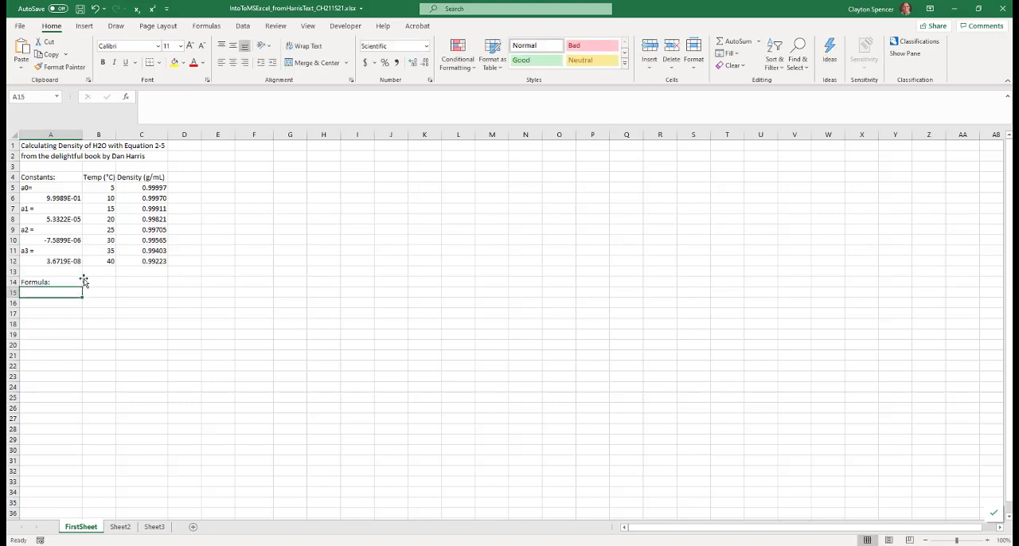
Copy the full text of the density formula in cell C5 and leave the cell without changing its formula
left_click(147, 188)
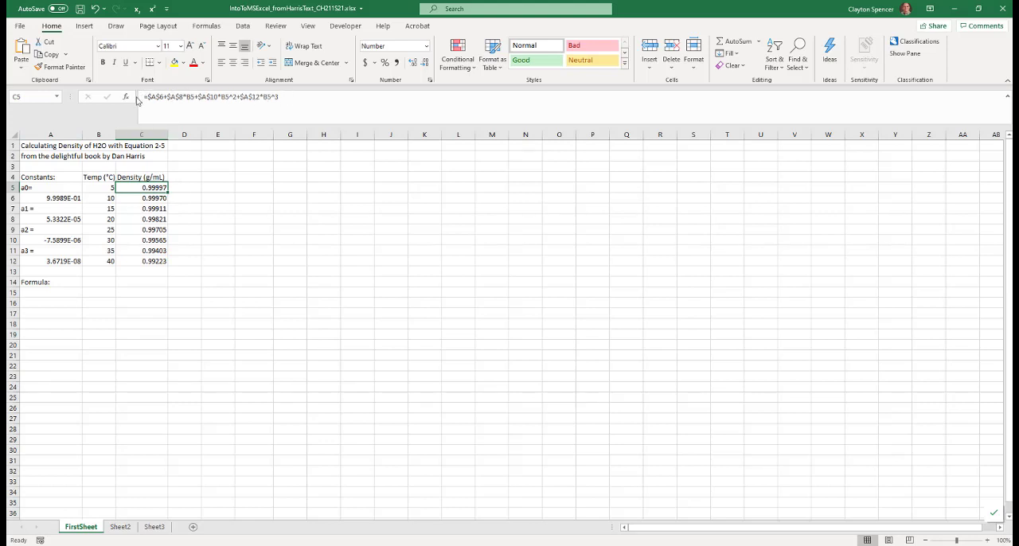
left_click_drag(144, 97, 280, 97)
key("ctrl+c")
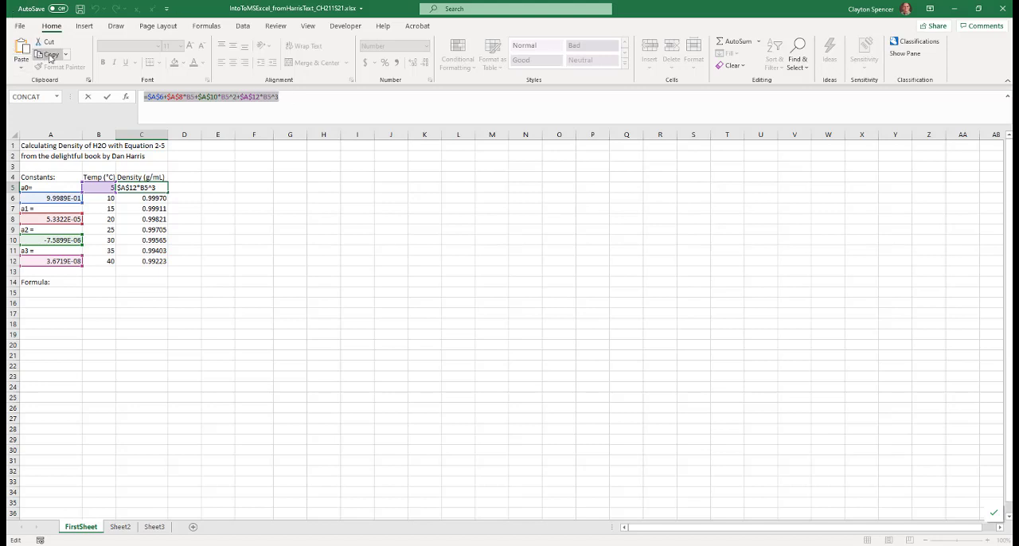
type("=")
left_click(42, 292)
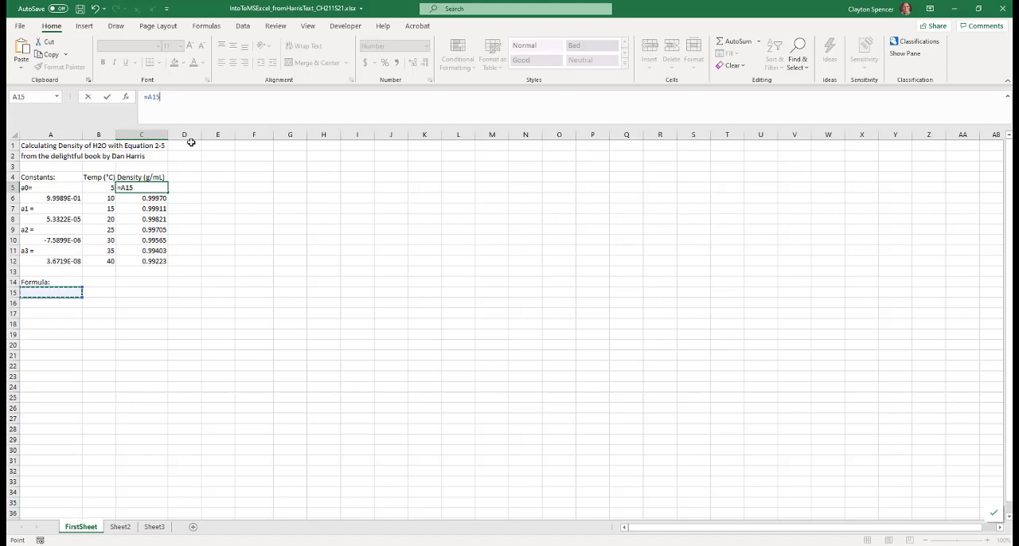
left_click(107, 97)
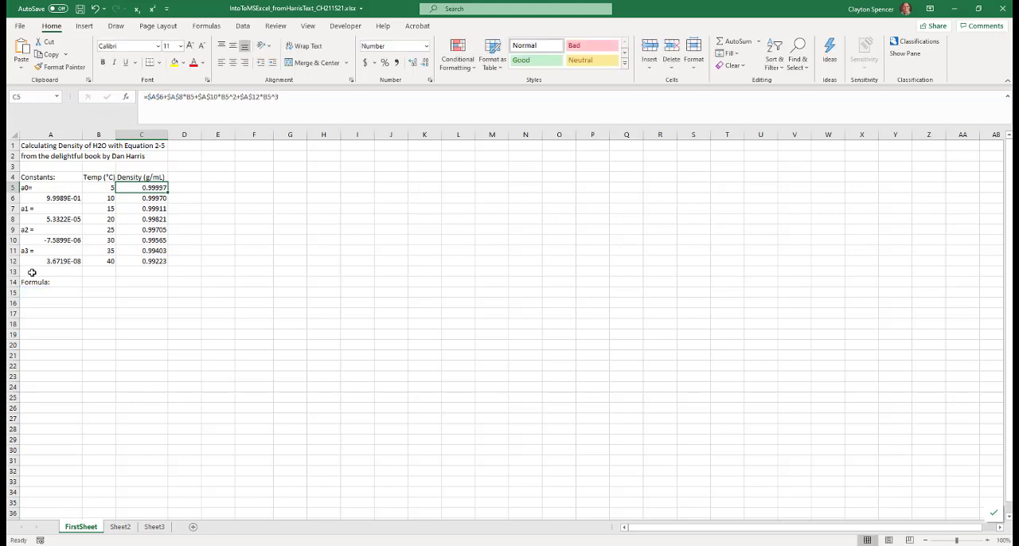
Document the copied formula as text in A15, reading C5 = $A$6+$A$8*B5+$A$10*B5^2+$A$12*B5^3 with a single equals sign
left_click(43, 294)
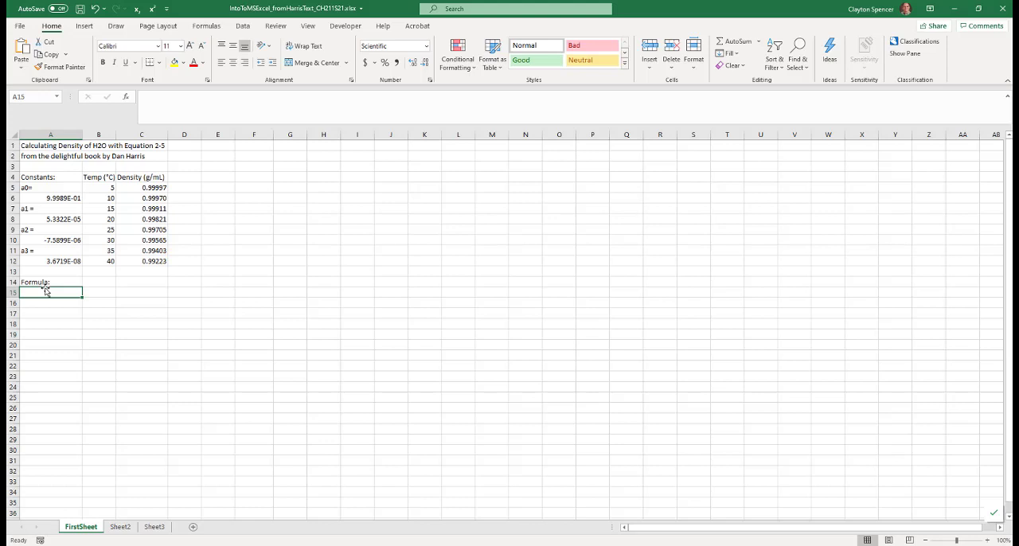
type("C5 =")
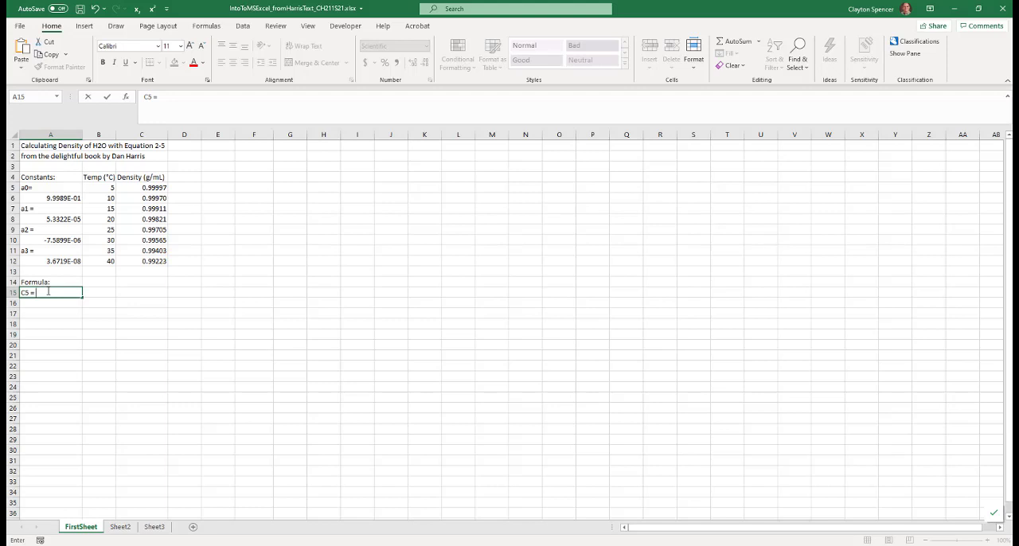
key("ctrl+v")
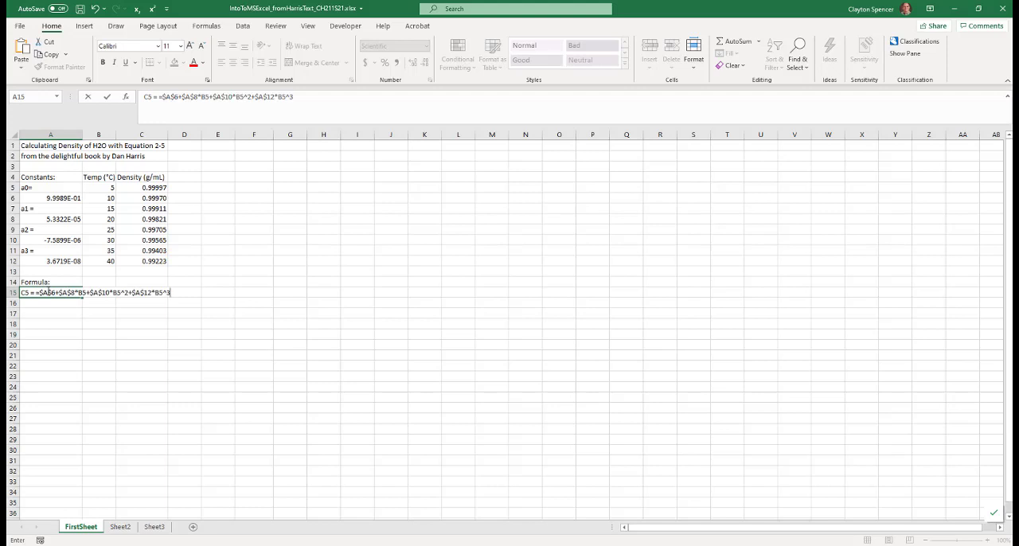
left_click(105, 302)
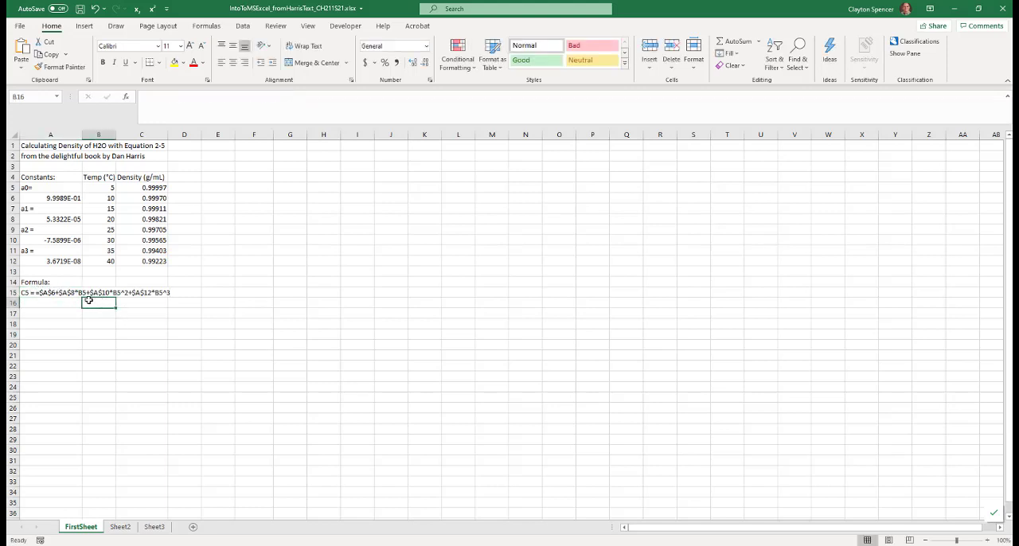
left_click(28, 293)
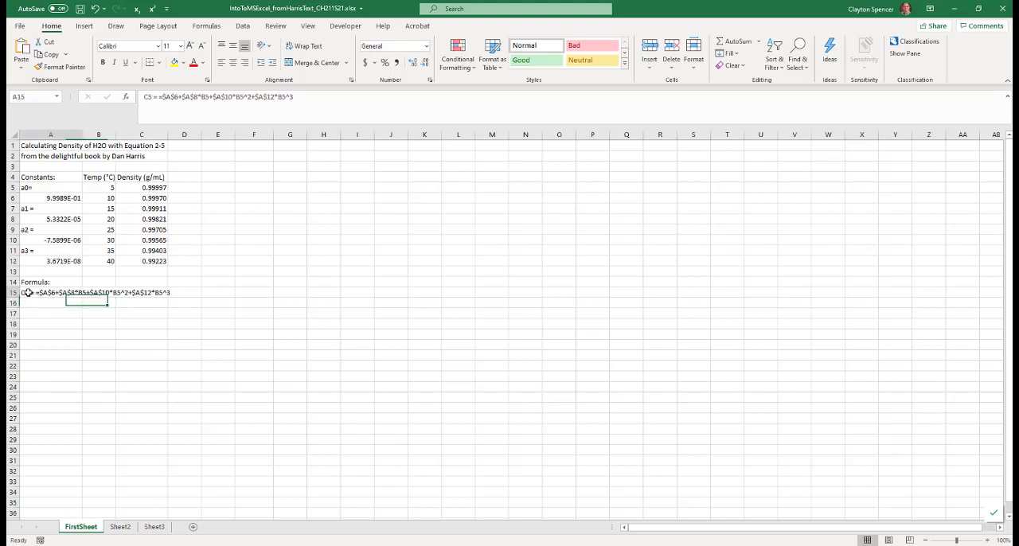
left_click(160, 96)
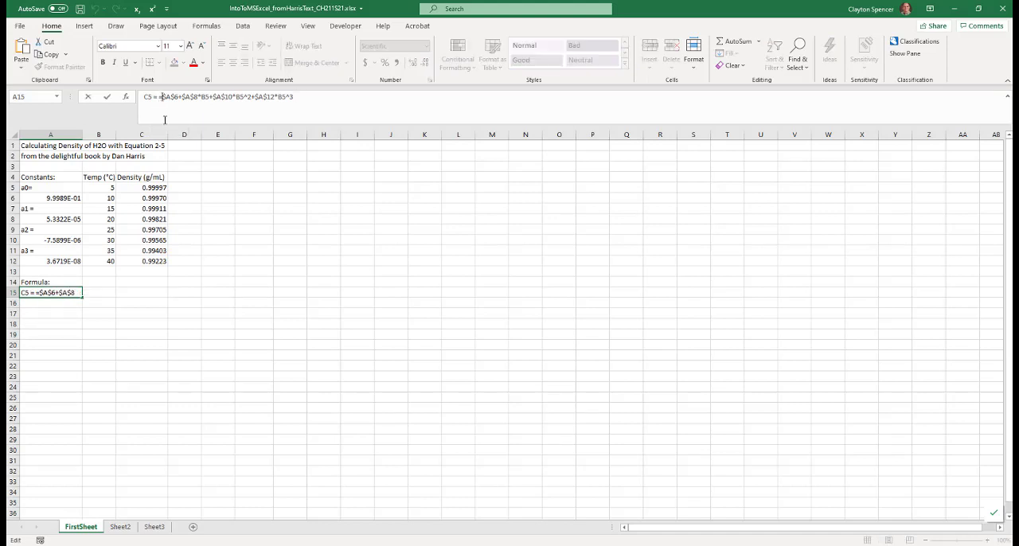
key("BackSpace")
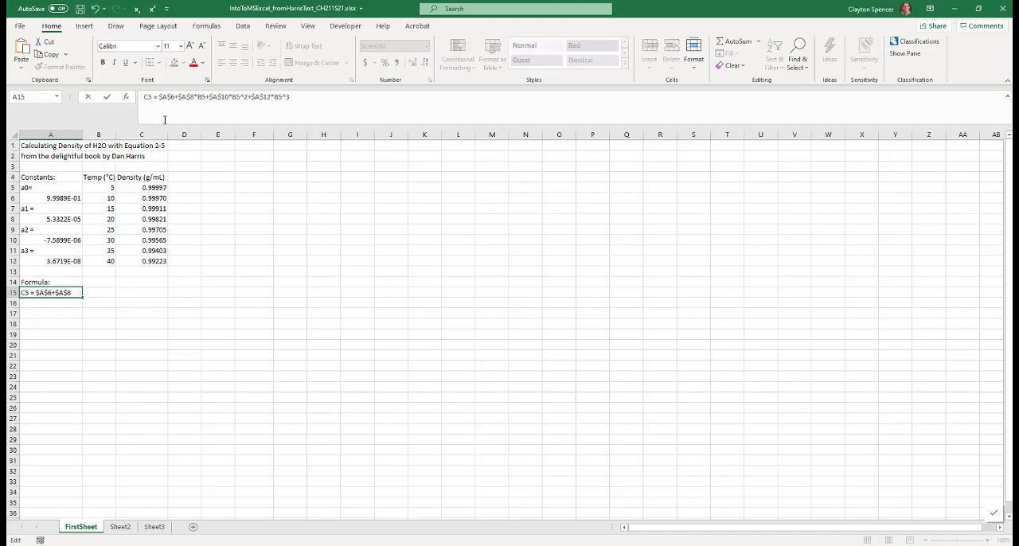
left_click(107, 97)
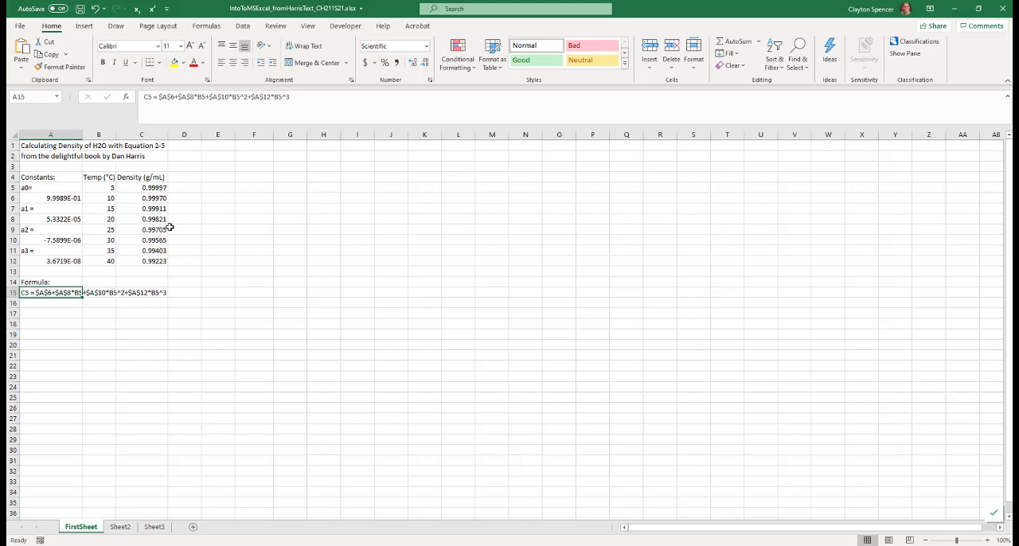
Check the density formulas in cells C6 and C8 against the documented one, and save the workbook
left_click(157, 197)
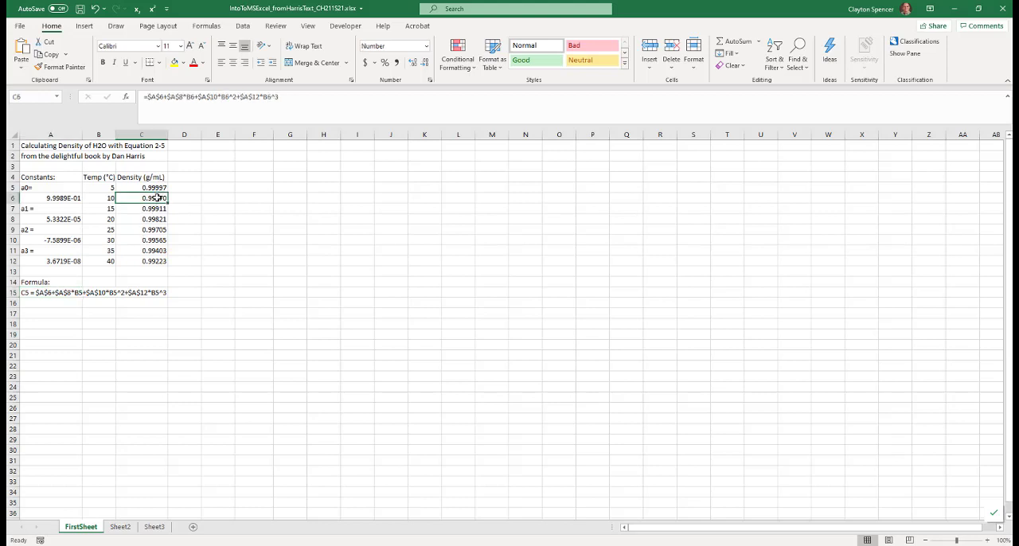
left_click(154, 217)
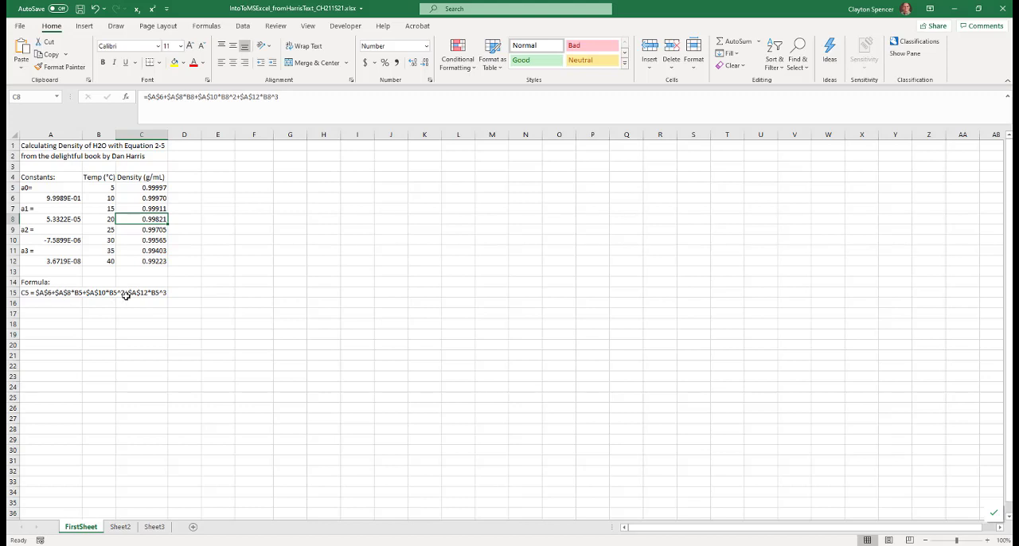
key("ctrl+s")
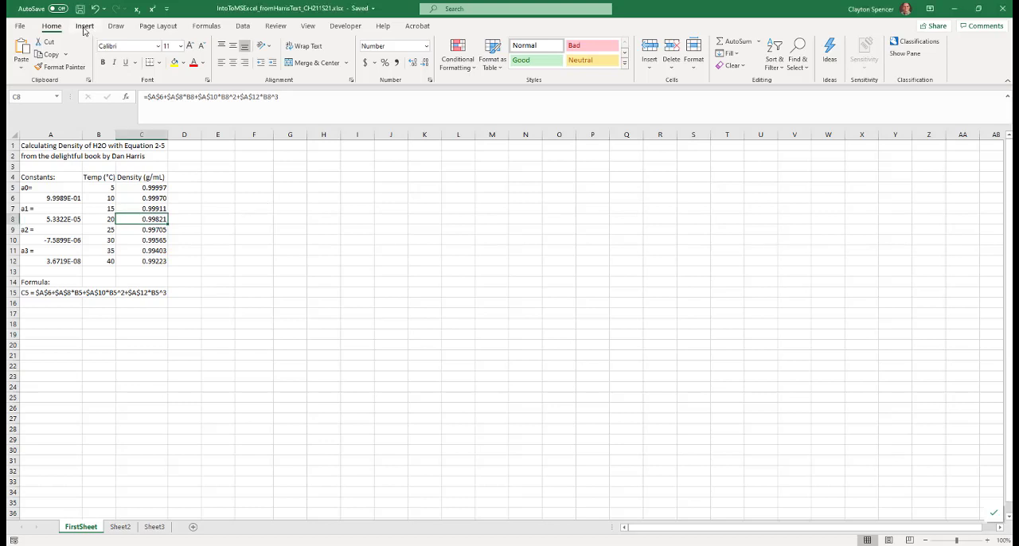
Insert a Scatter with Smooth Lines and Markers chart and move it beside the data table, over columns F to L
left_click(83, 26)
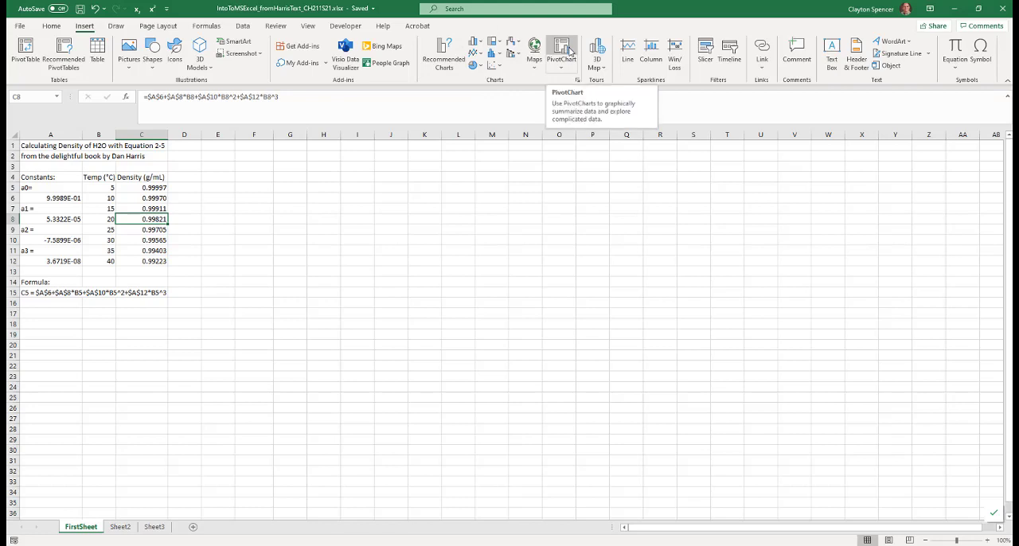
left_click(500, 67)
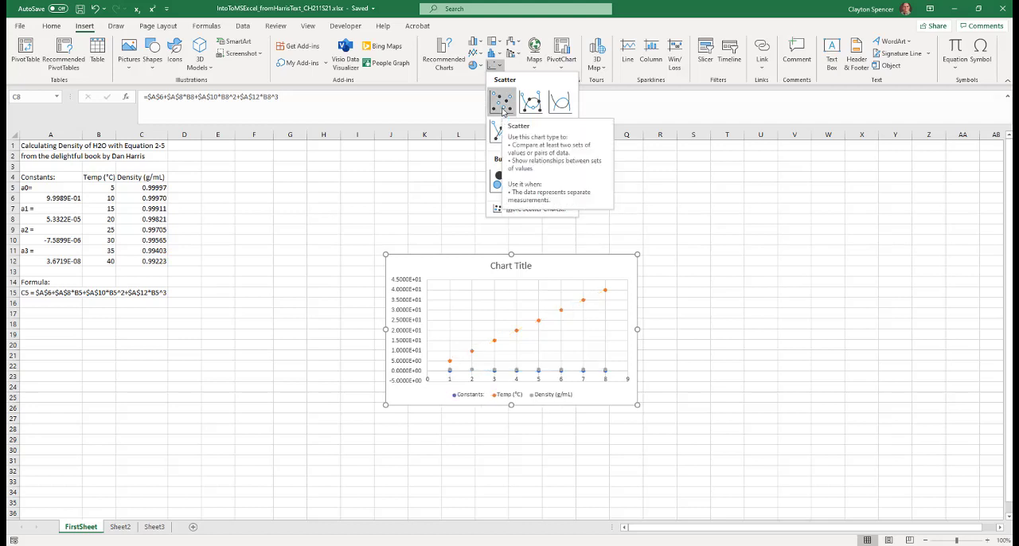
left_click(528, 102)
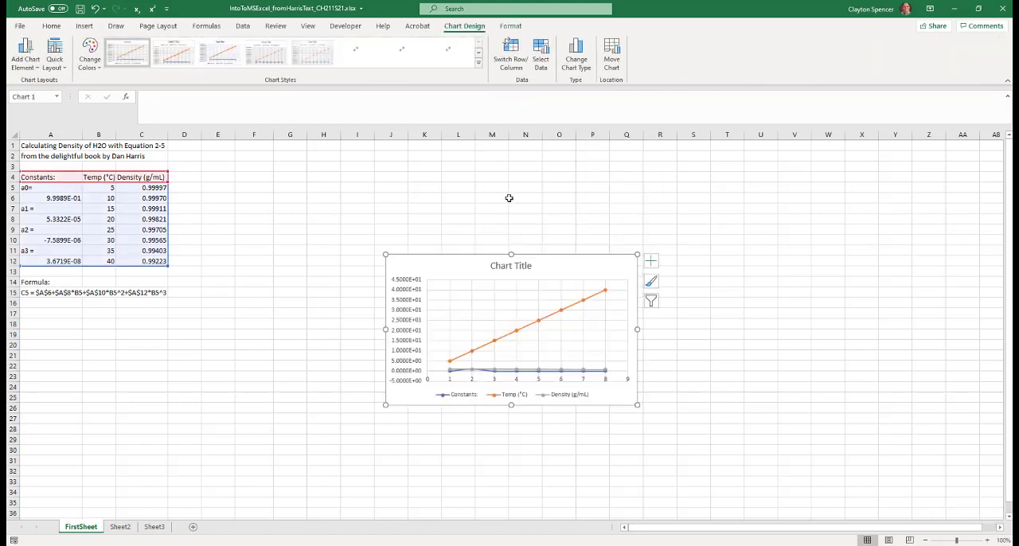
left_click_drag(442, 274, 293, 179)
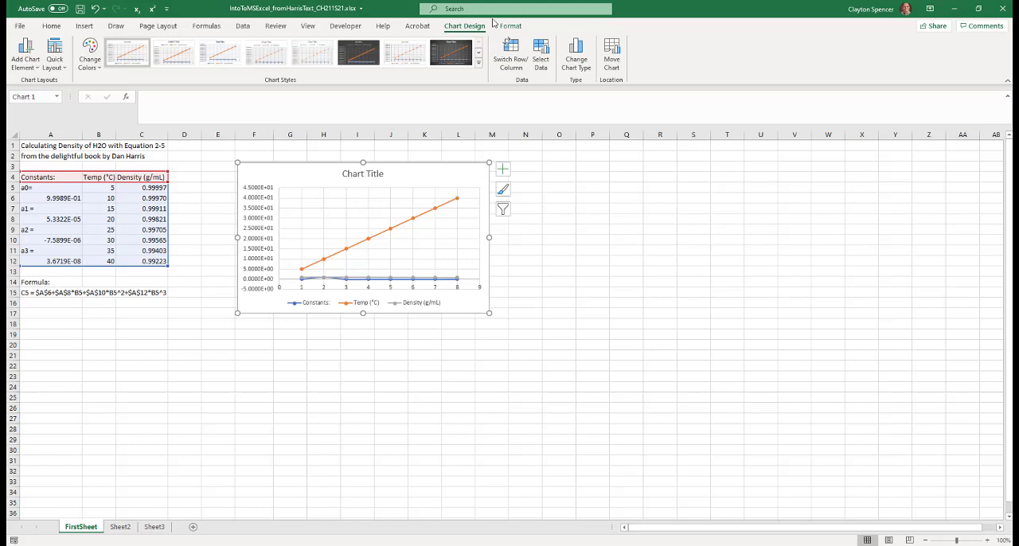
Remove the Constants, Temp (°C) and Density (g/mL) series from the chart's data source
left_click(540, 49)
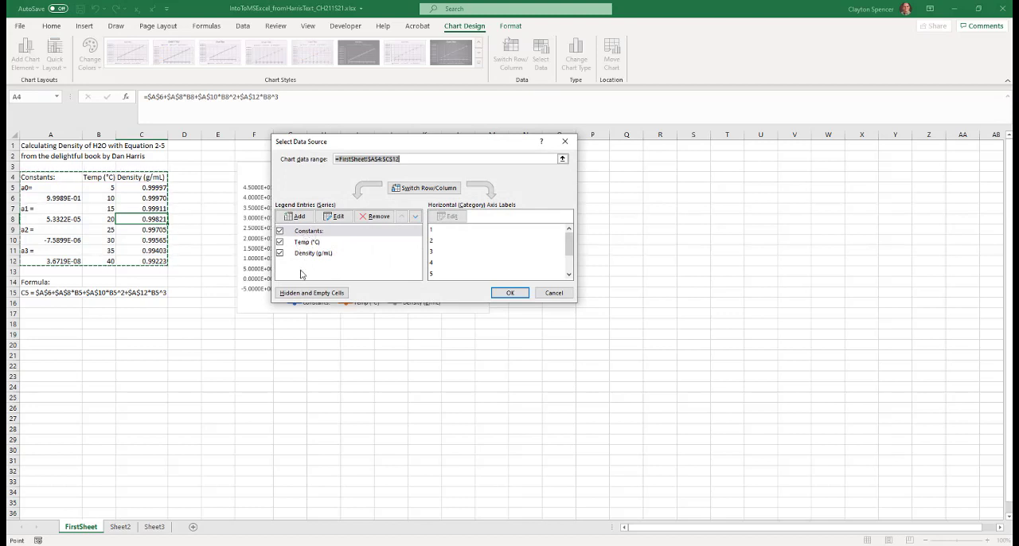
left_click(279, 230)
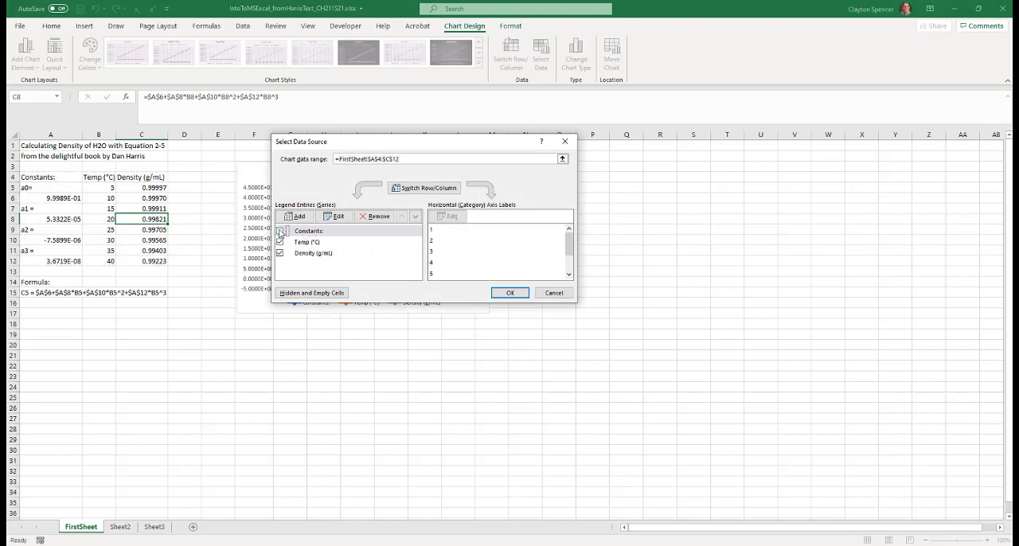
left_click(371, 216)
left_click(371, 216)
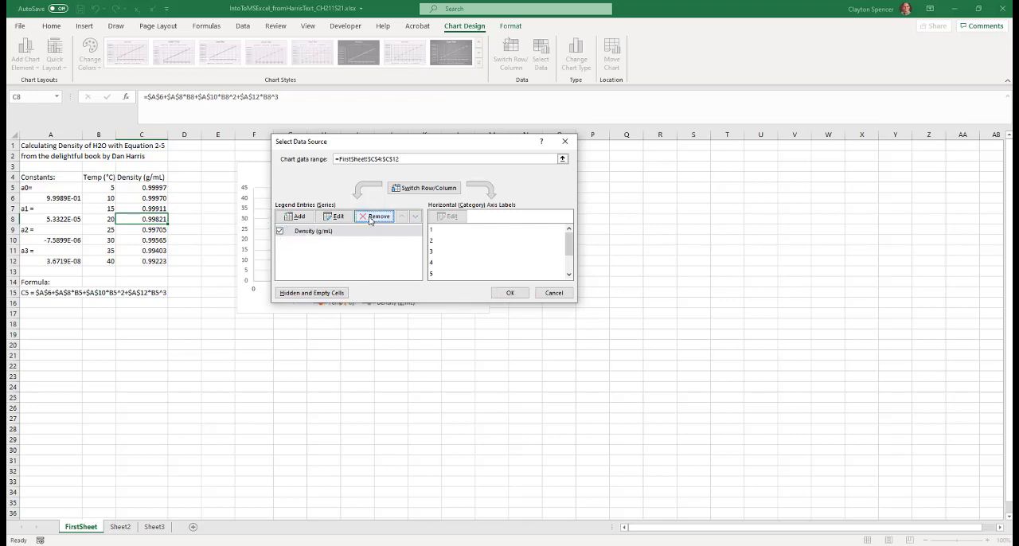
left_click(370, 217)
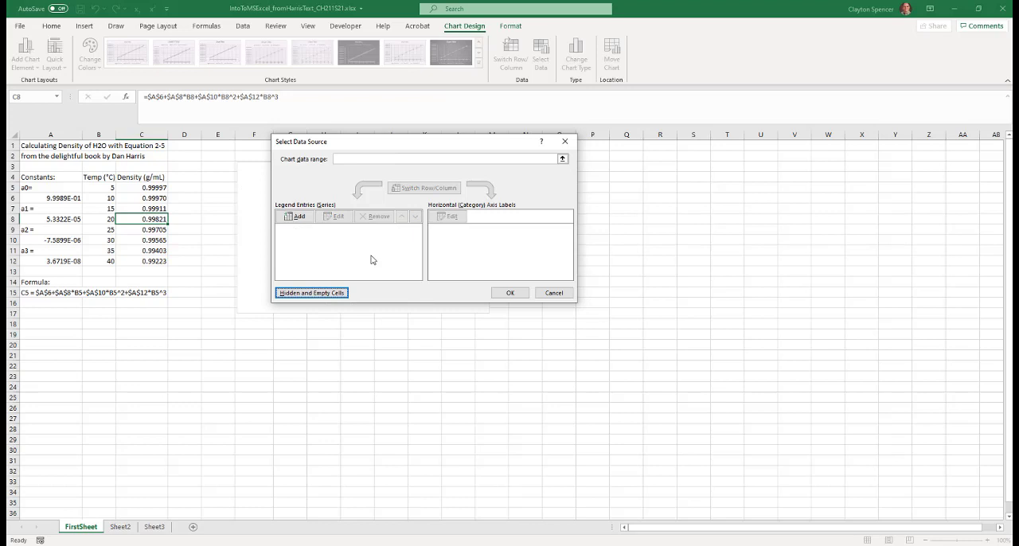
Add a chart series named Density with X values from B5:B12 and Y values from C5:C12
left_click(297, 216)
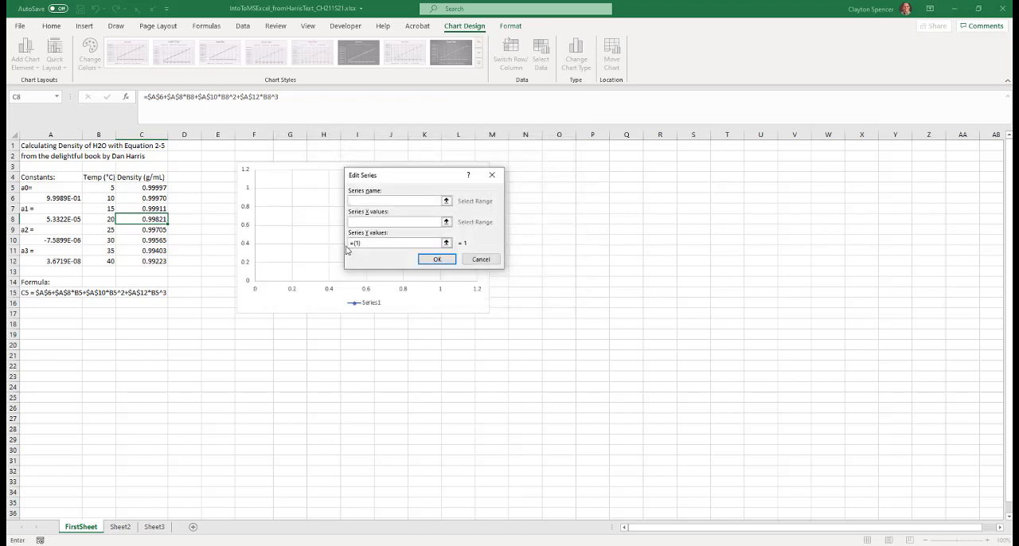
left_click(387, 199)
type("Density")
left_click(447, 222)
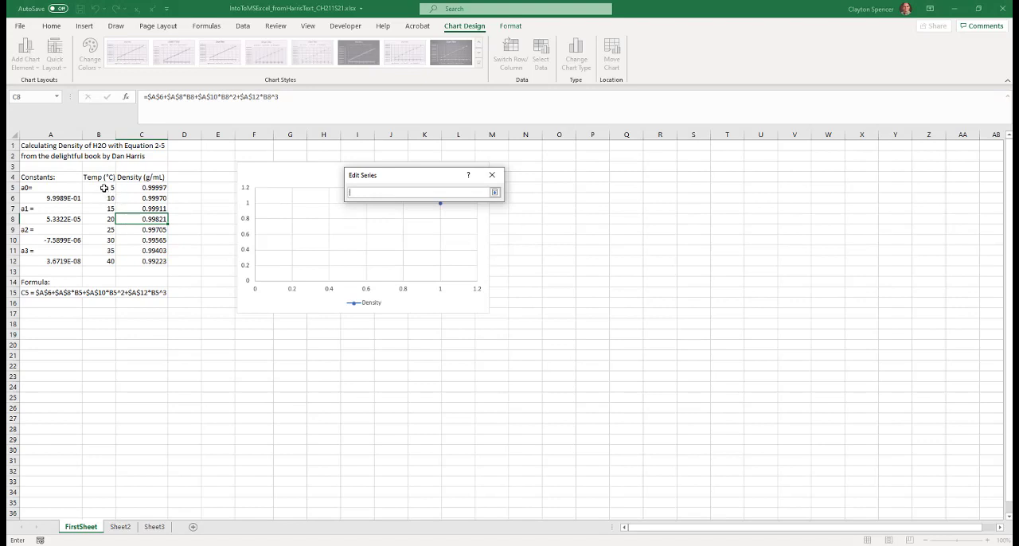
left_click_drag(103, 188, 107, 261)
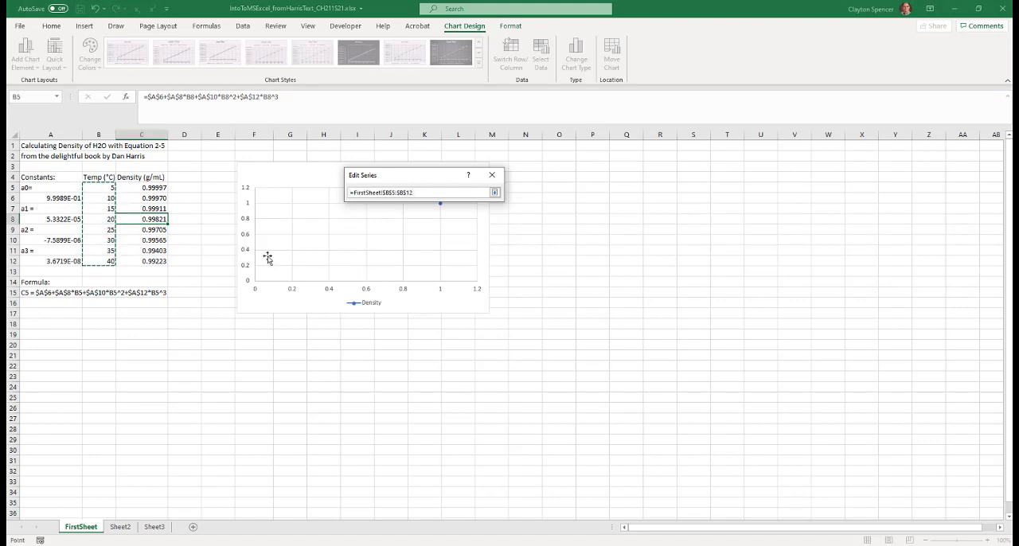
left_click(494, 193)
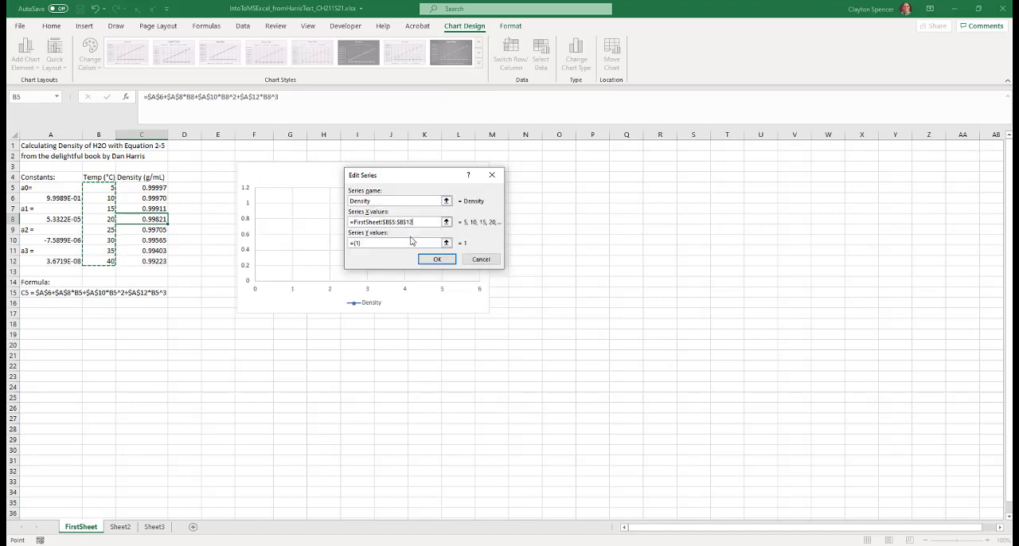
left_click(446, 243)
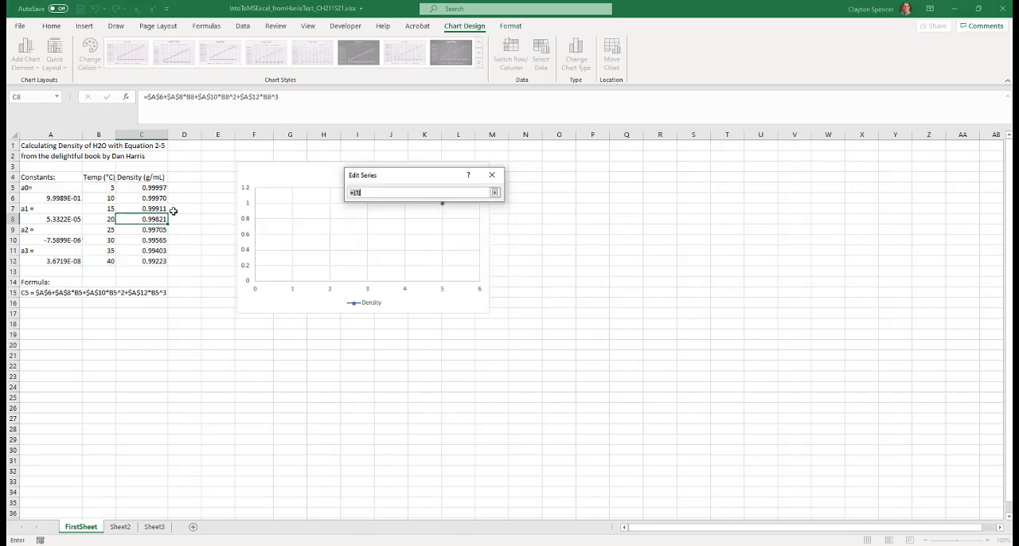
left_click_drag(146, 182, 149, 256)
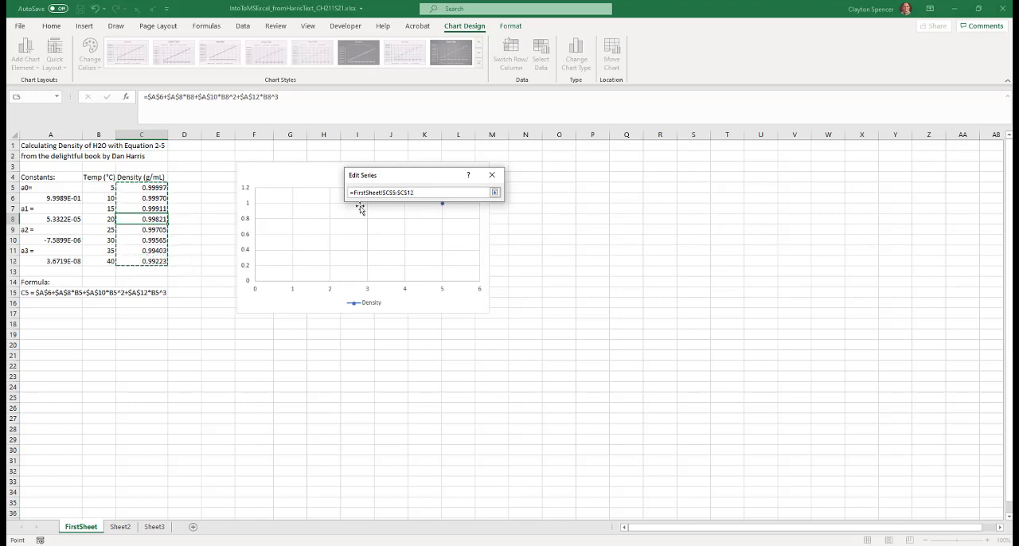
left_click(494, 193)
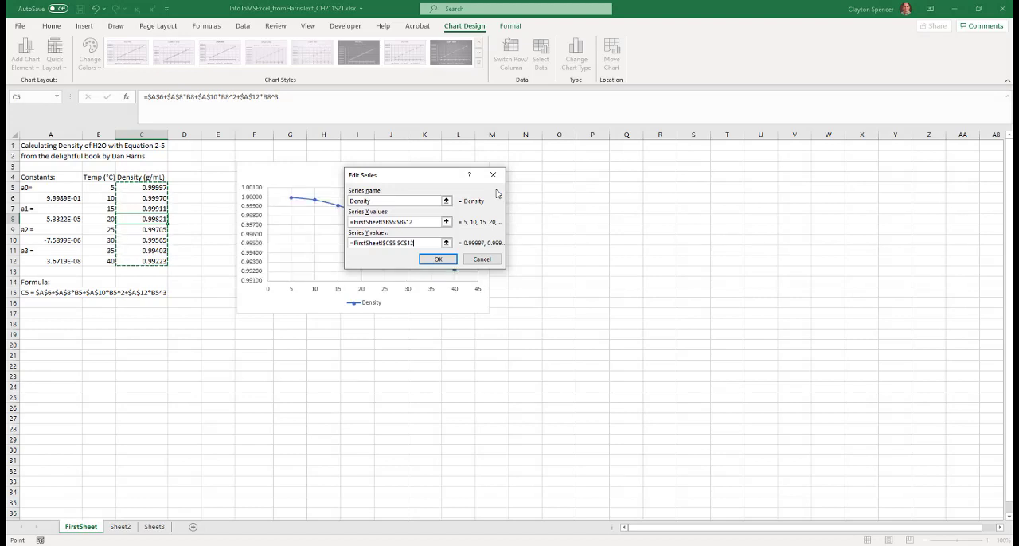
left_click(449, 264)
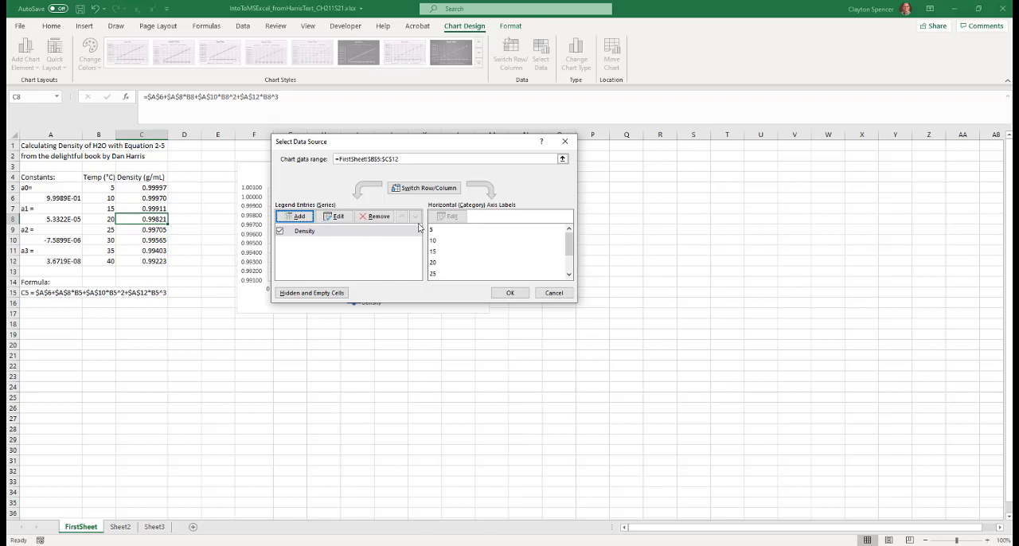
left_click(513, 293)
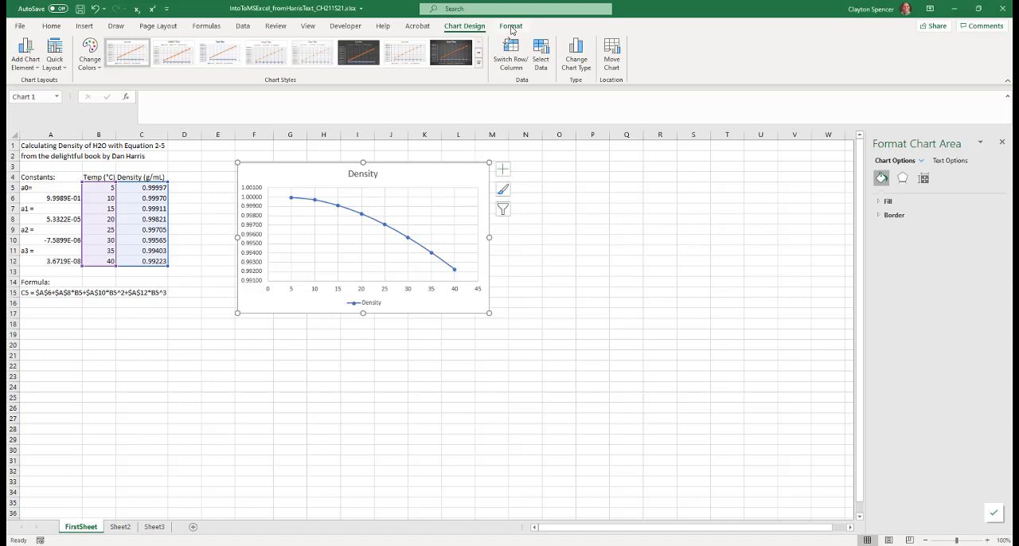
Give the chart area a solid white fill
left_click(511, 27)
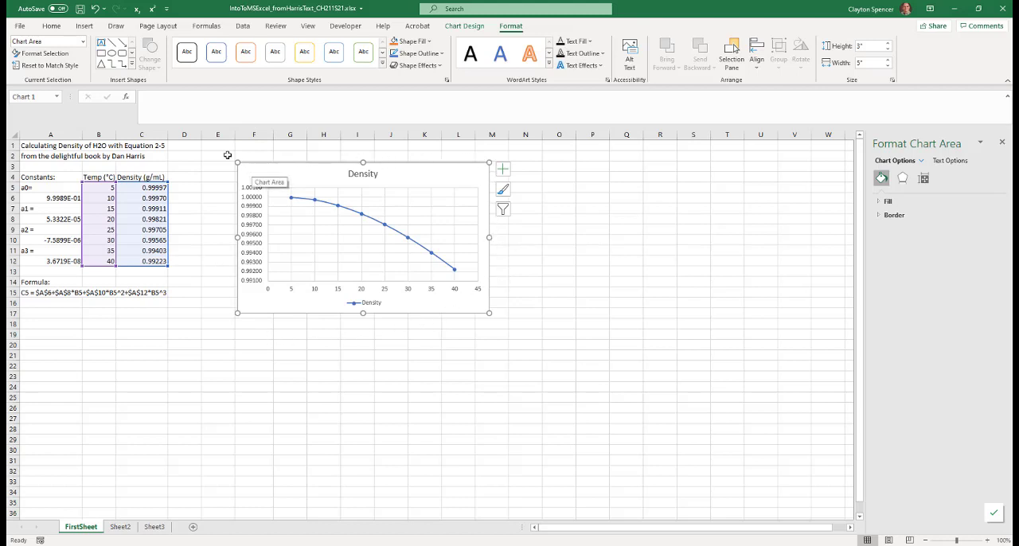
left_click(56, 59)
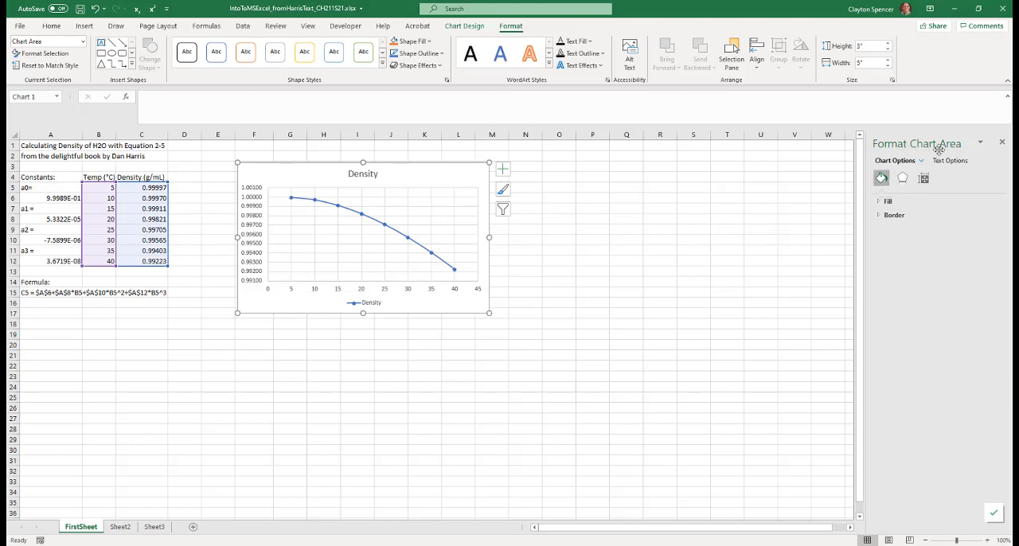
left_click(878, 202)
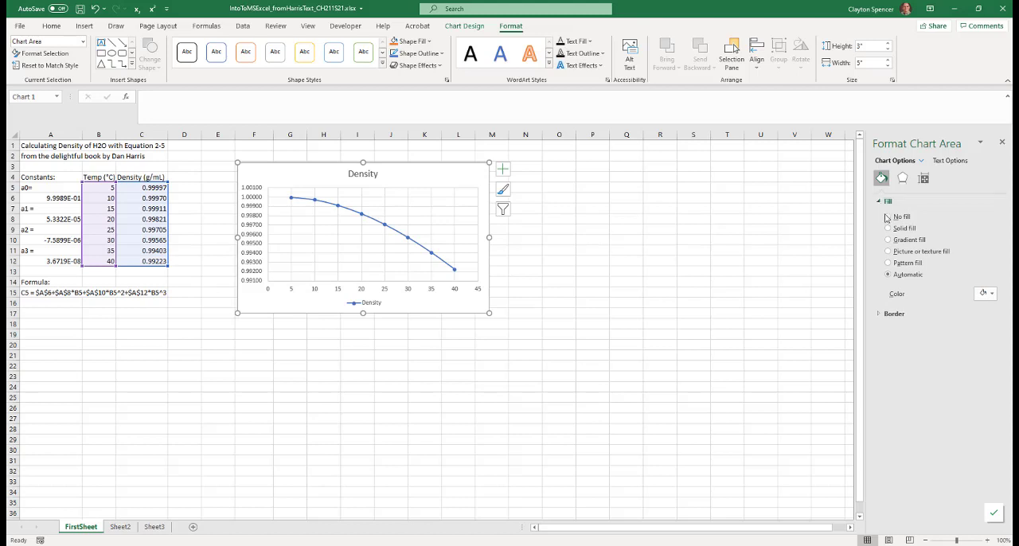
left_click(888, 228)
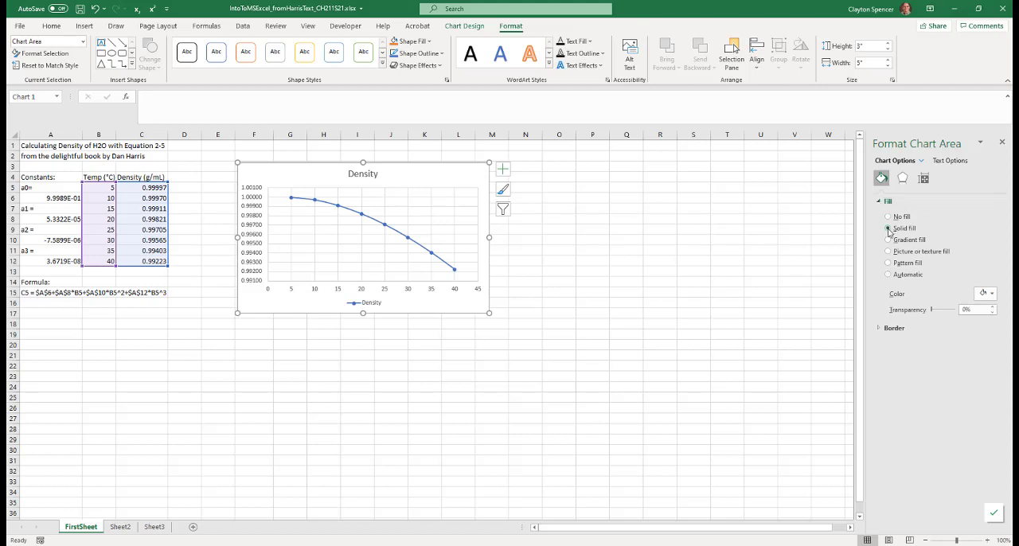
left_click(990, 294)
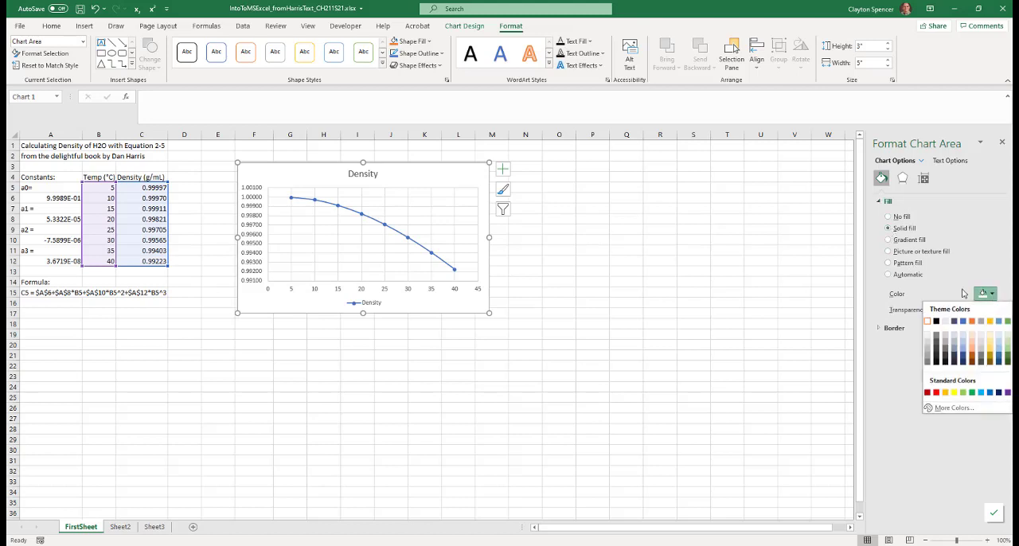
left_click(926, 321)
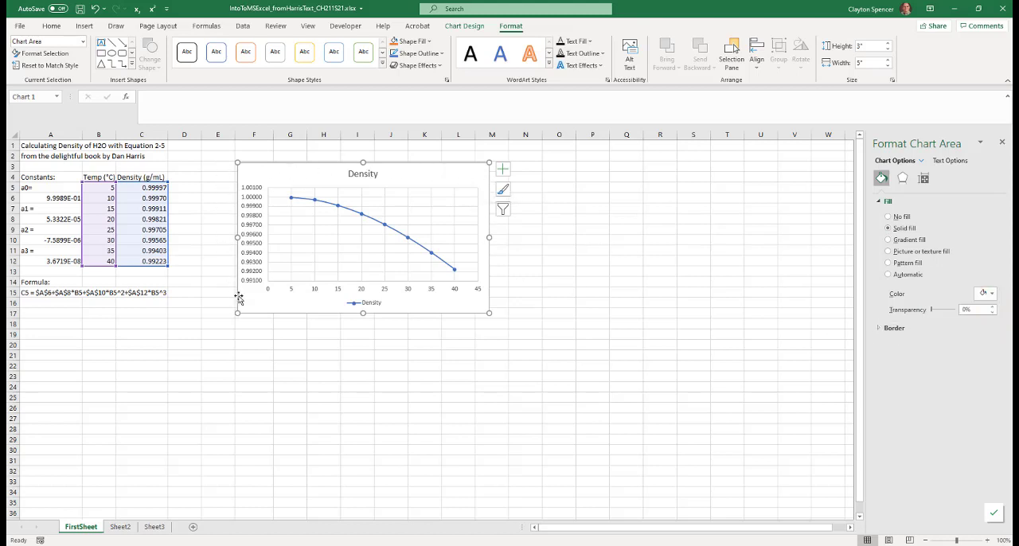
Give the chart area a solid black border and move the chart slightly closer to the data table, starting at column E
left_click(879, 329)
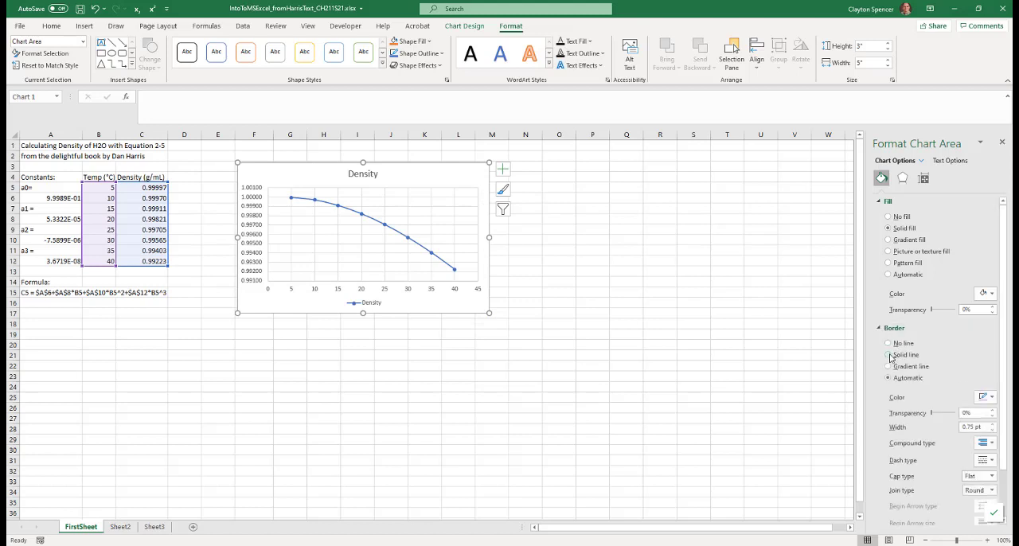
left_click(987, 401)
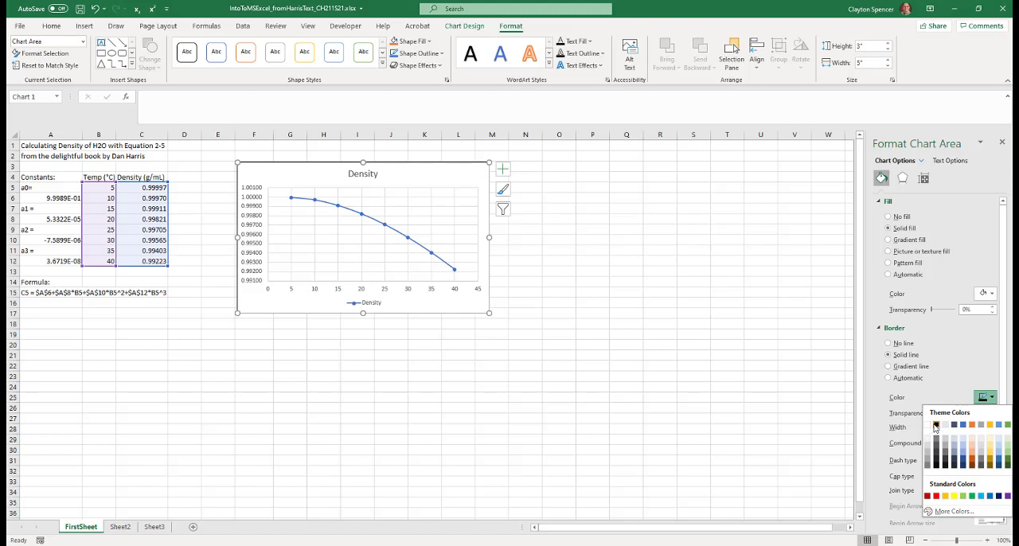
left_click(935, 426)
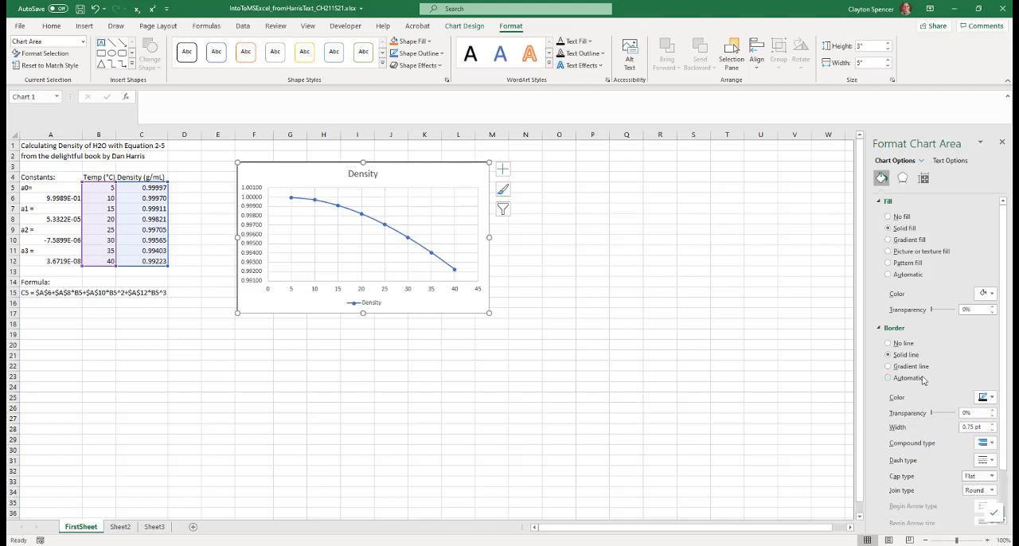
left_click(1002, 141)
left_click(567, 234)
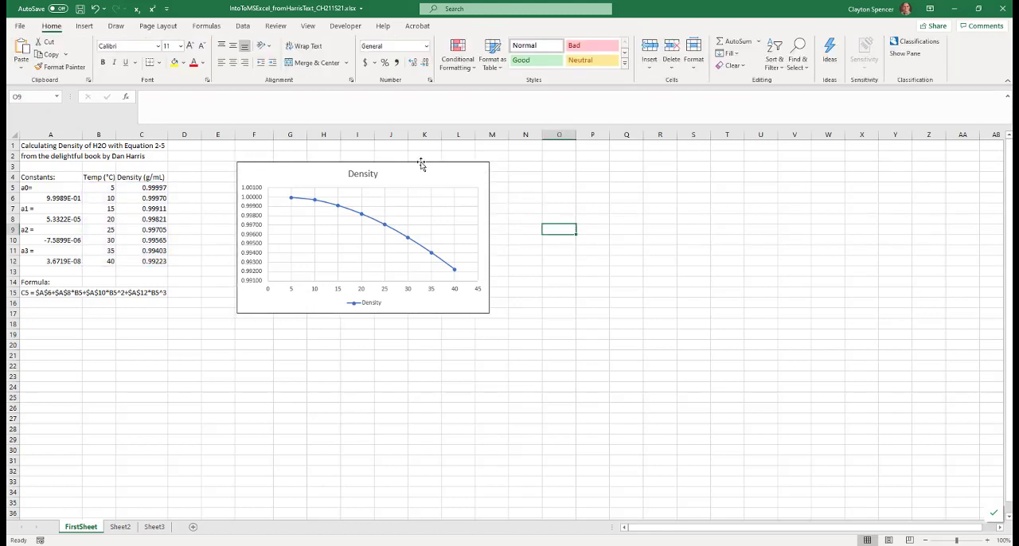
left_click_drag(273, 179, 256, 165)
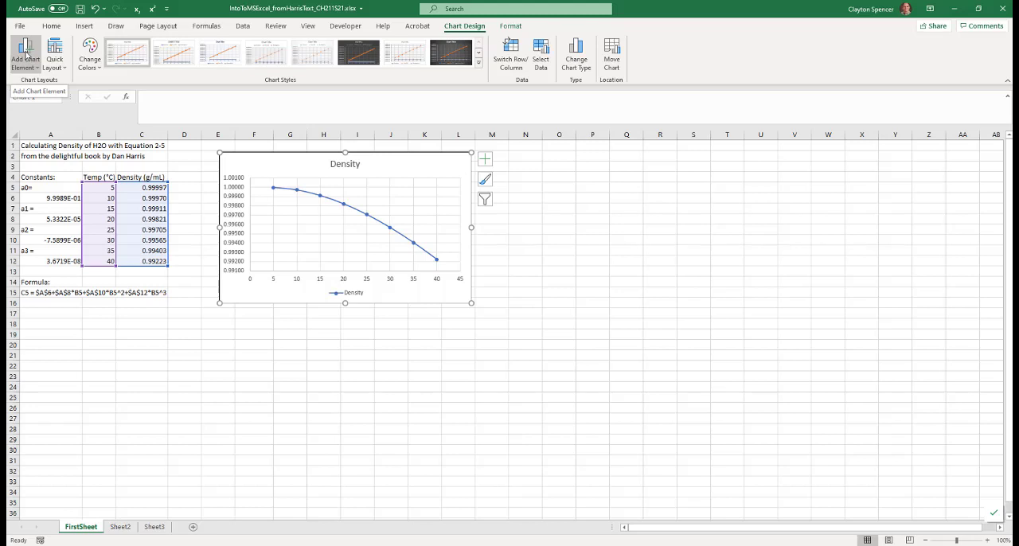
Add a primary horizontal axis title reading Temperature (°C), inserting the degree sign as a symbol
left_click(27, 56)
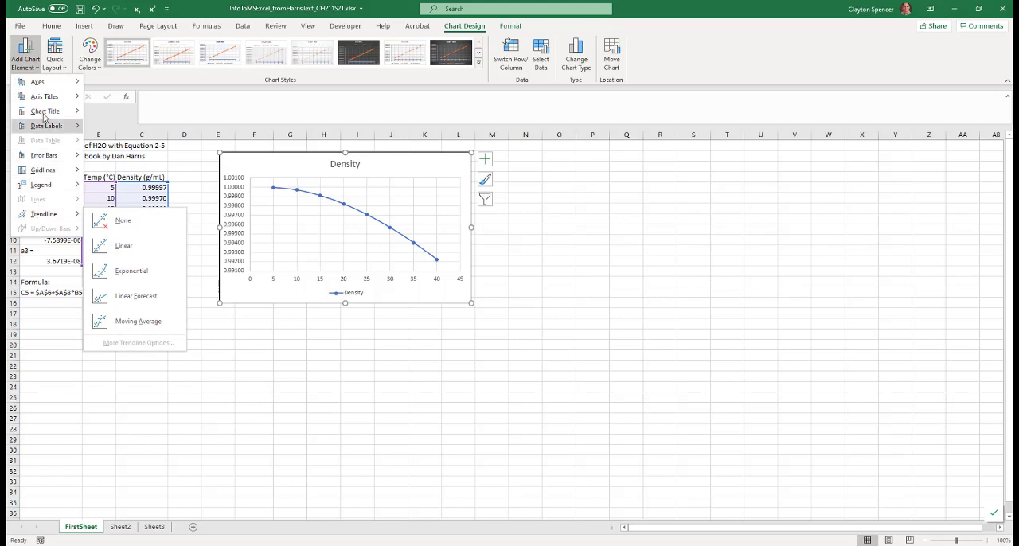
mouse_move(45, 99)
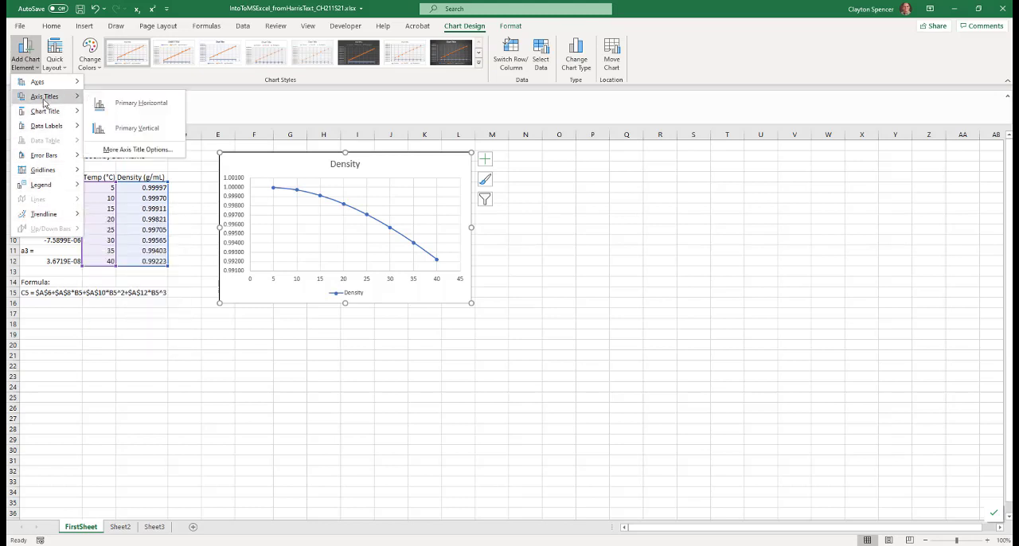
left_click(142, 103)
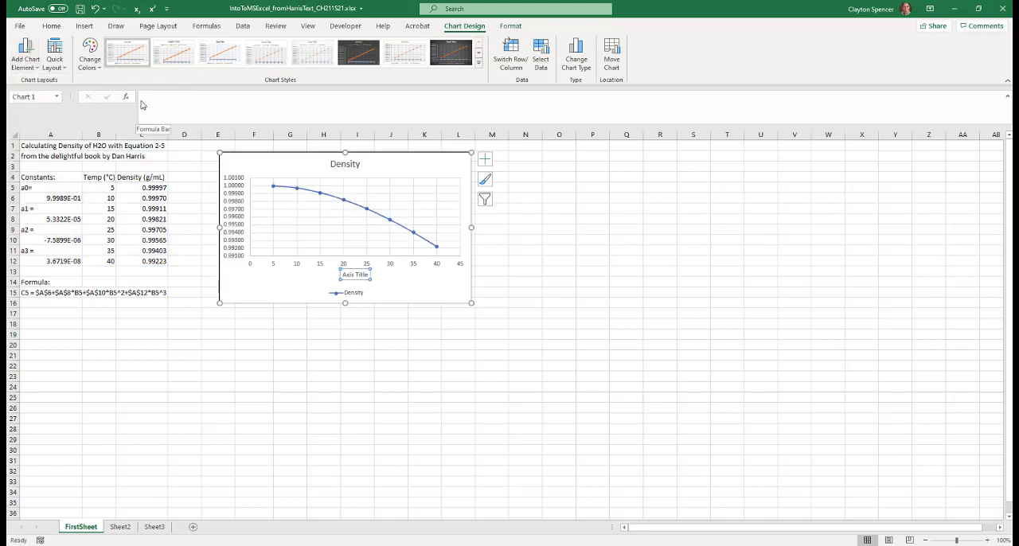
left_click(343, 274)
left_click_drag(362, 275, 369, 275)
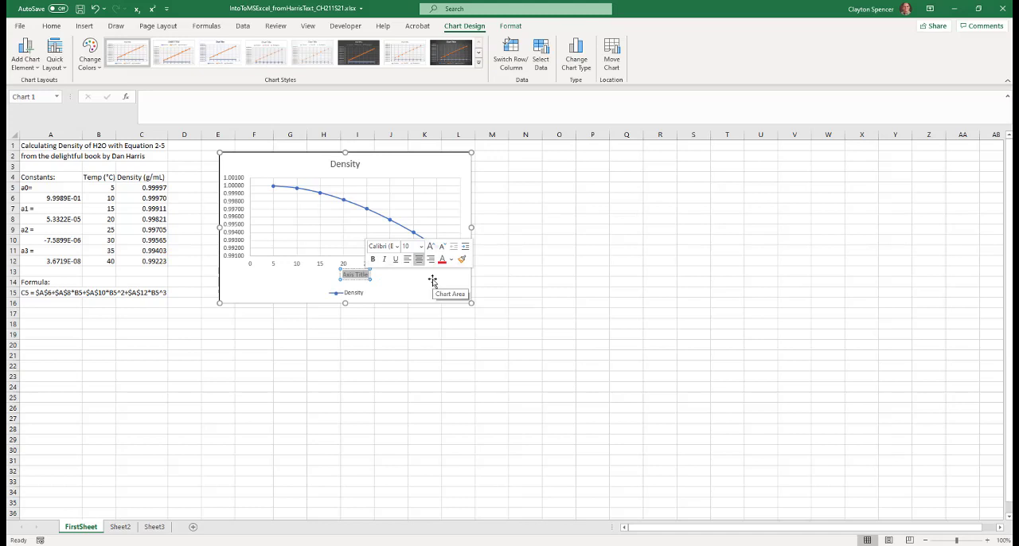
type("Temperature (")
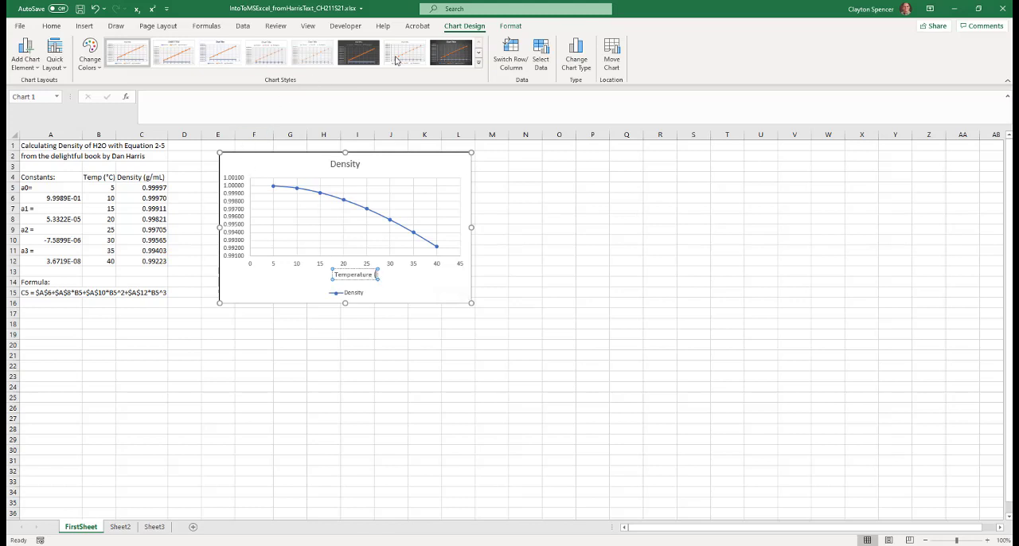
left_click(88, 27)
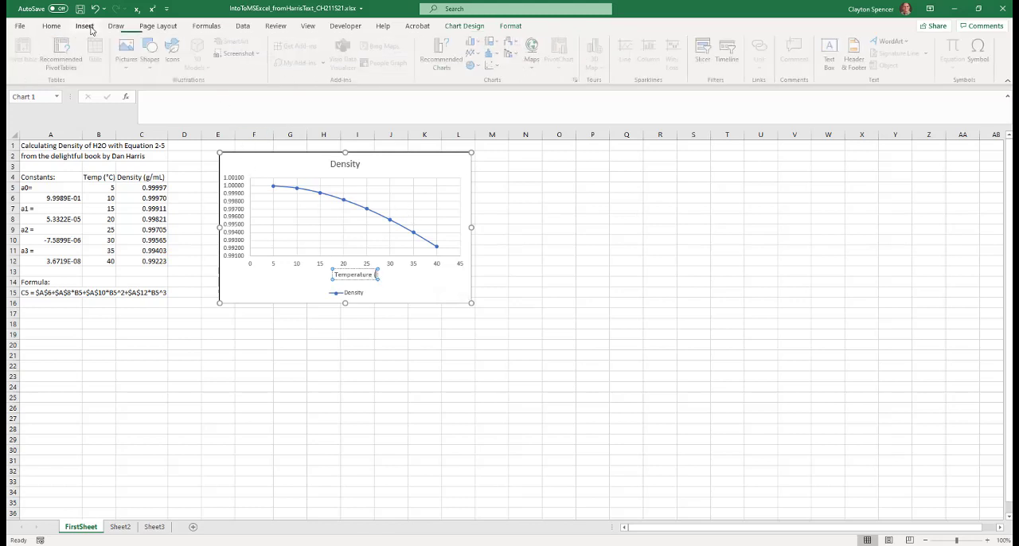
left_click(982, 53)
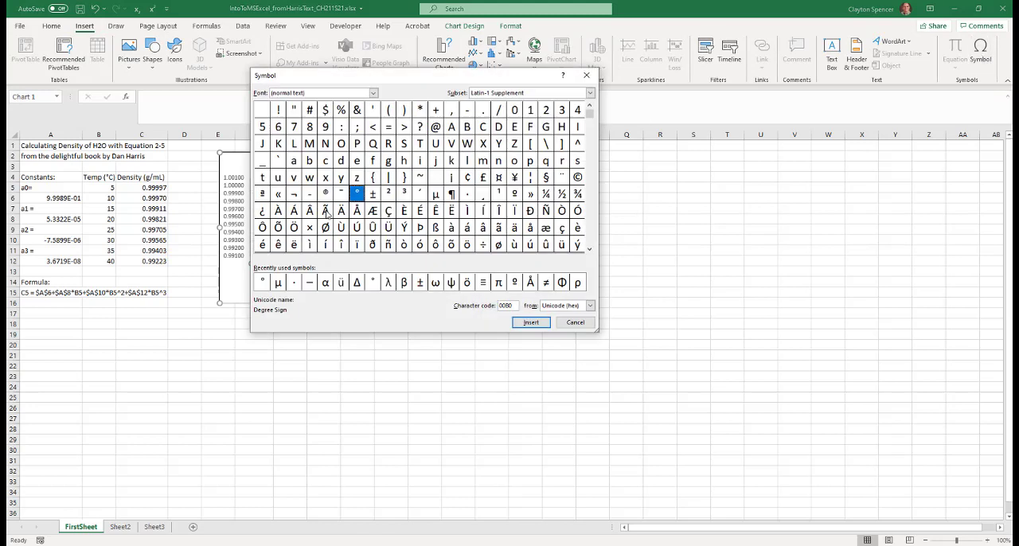
left_click(544, 322)
left_click(561, 322)
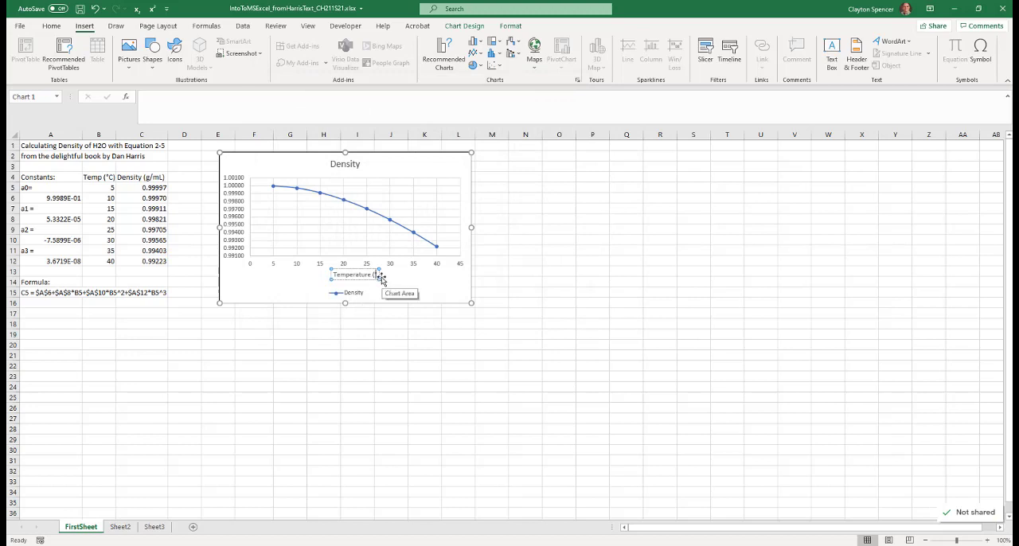
type("C")
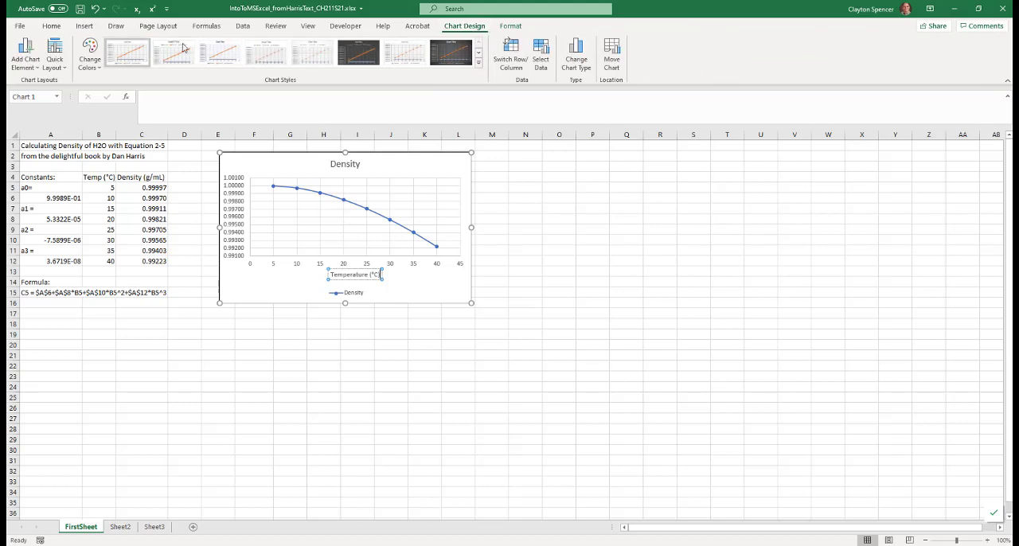
Add a primary vertical axis title reading Density (g/mL)
left_click(28, 67)
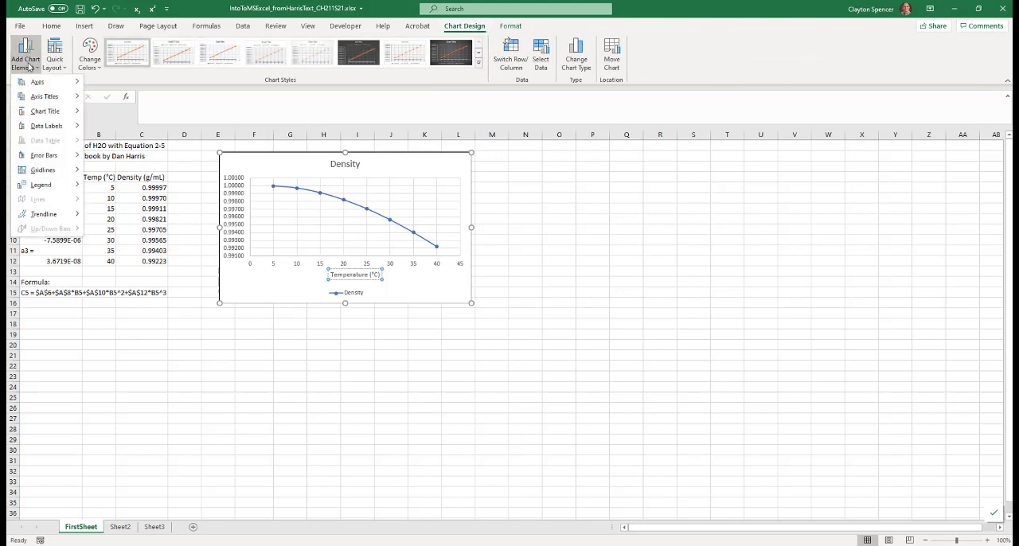
mouse_move(44, 96)
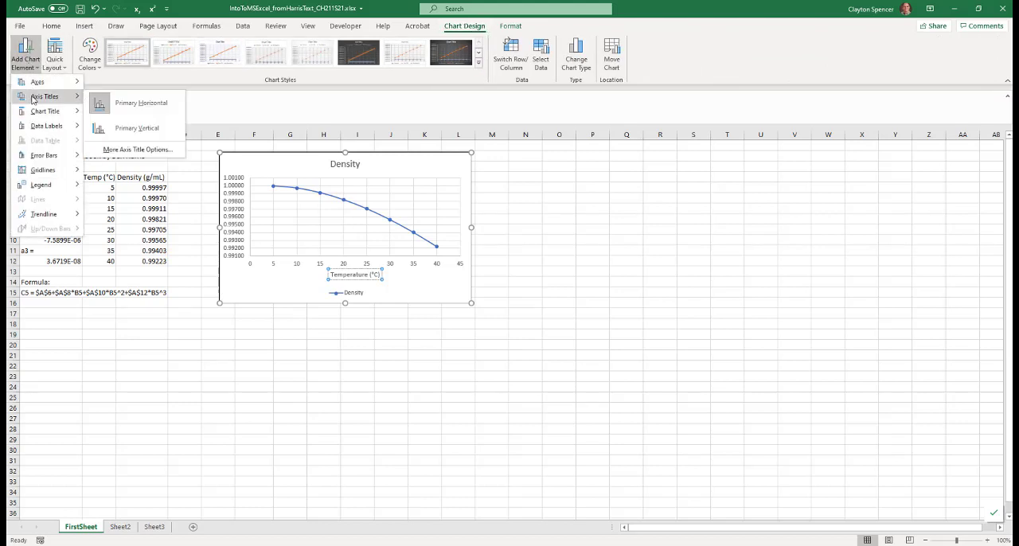
left_click(140, 127)
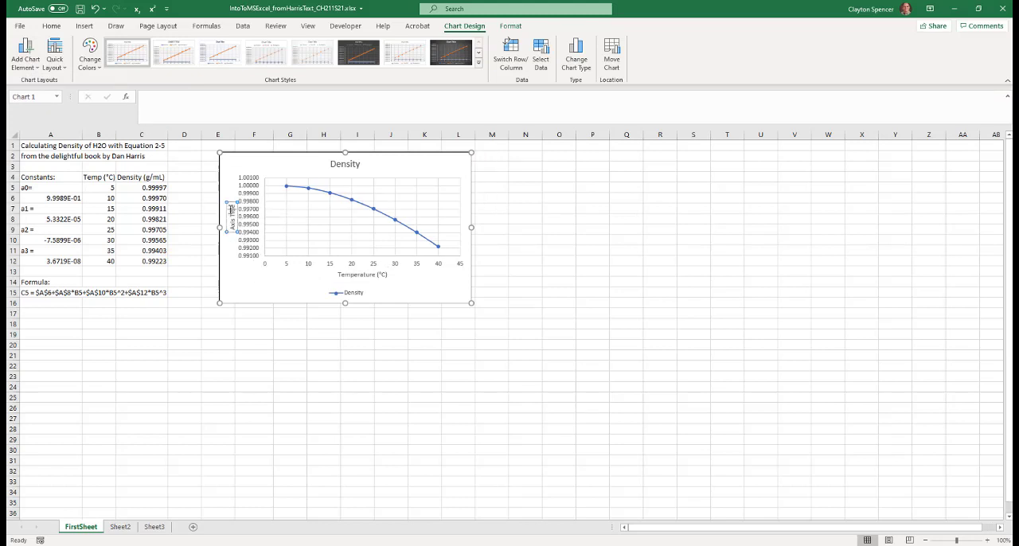
triple_click(232, 213)
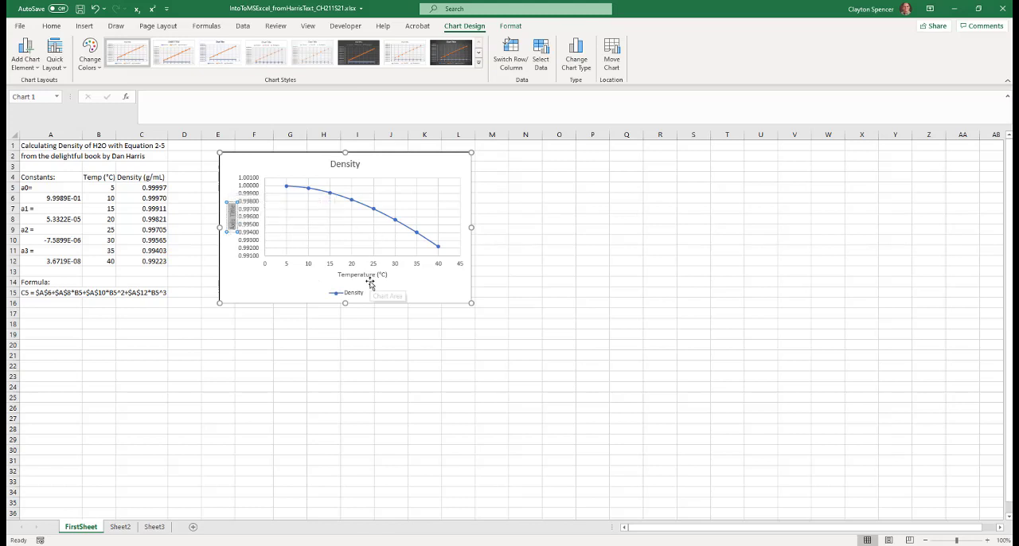
type("Density (g/")
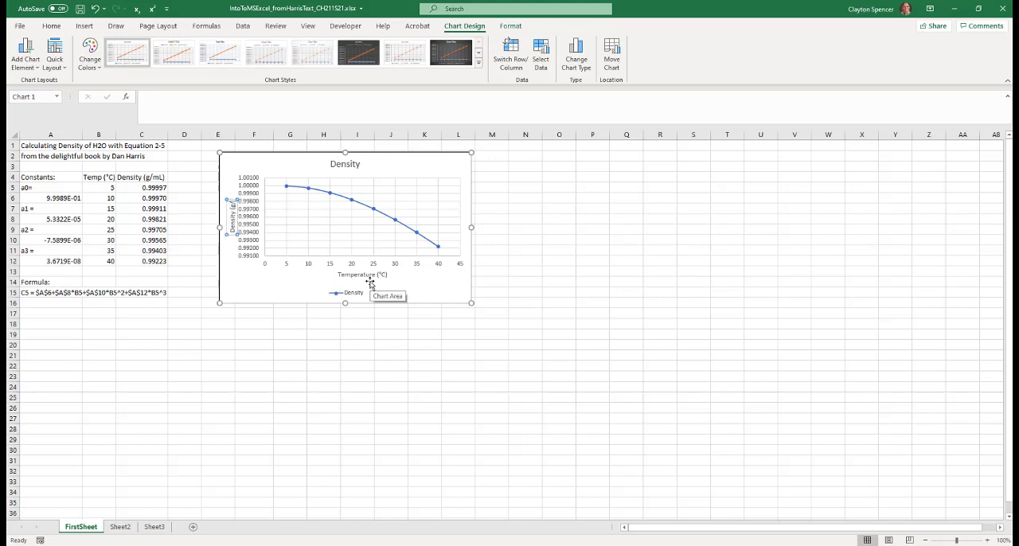
type("mL)")
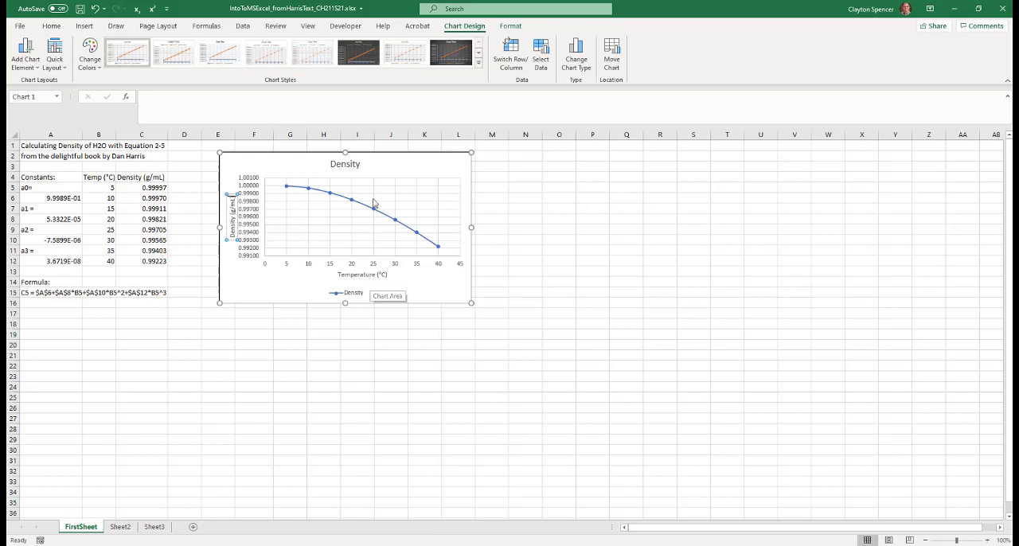
Delete the chart title and set the legend position to Right
left_click(346, 166)
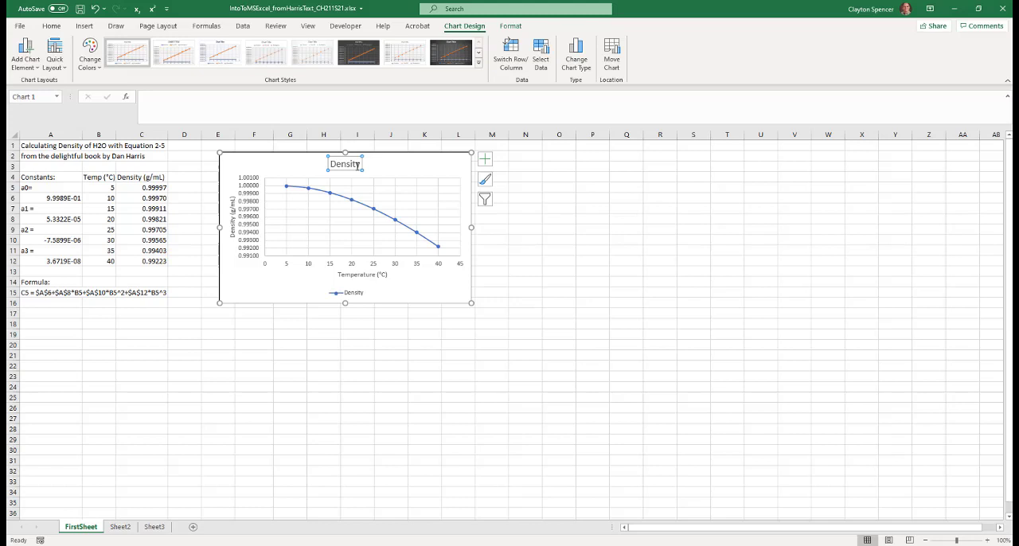
key("Delete")
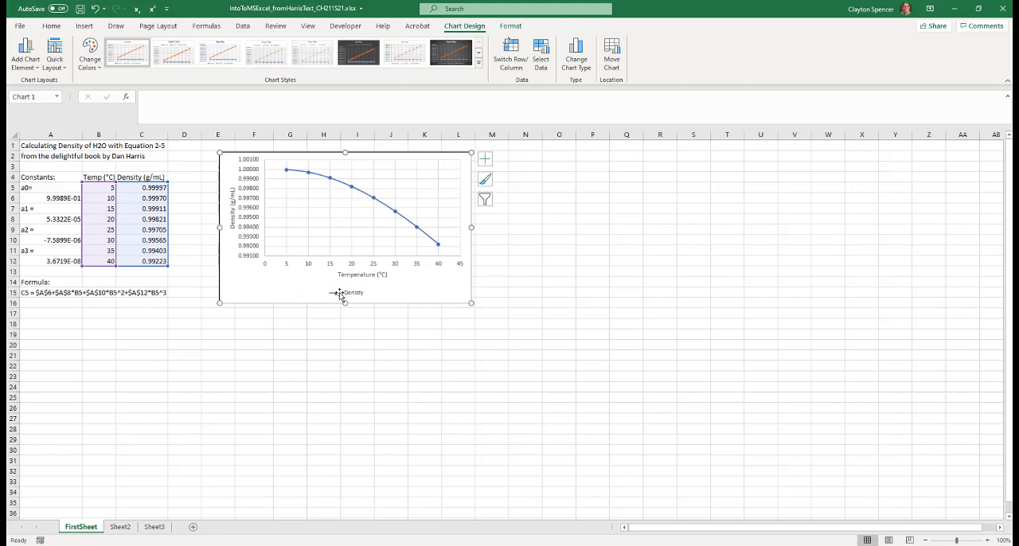
left_click(23, 67)
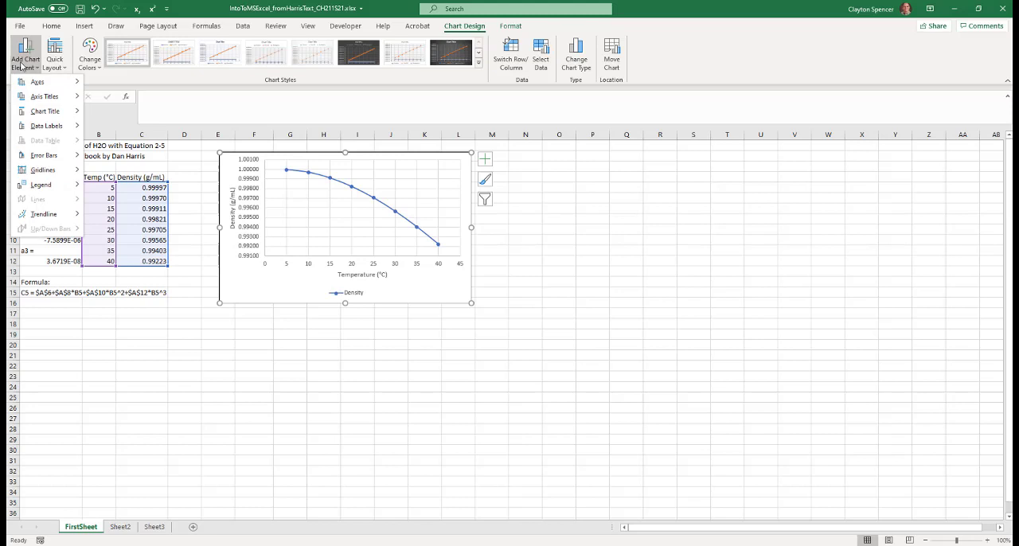
mouse_move(40, 191)
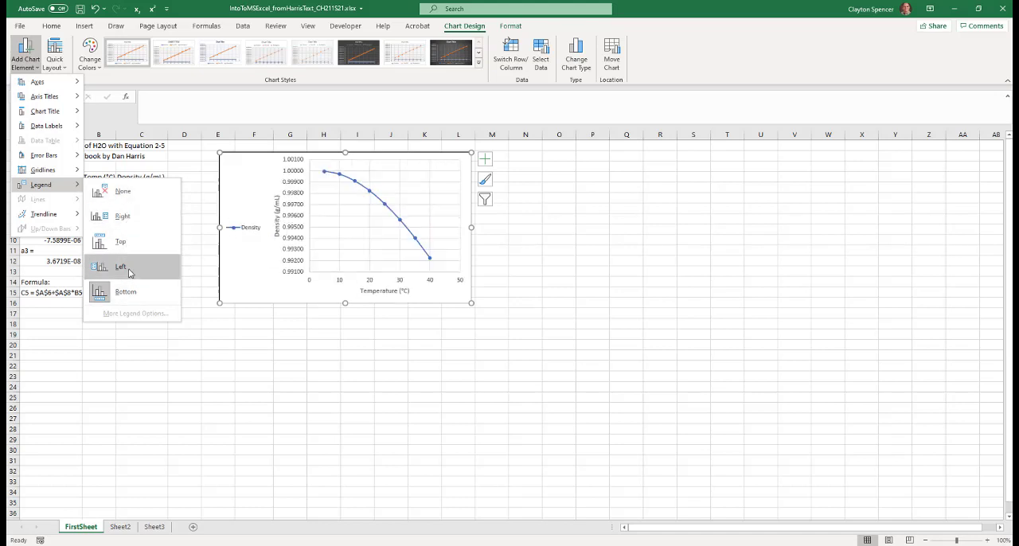
left_click(125, 217)
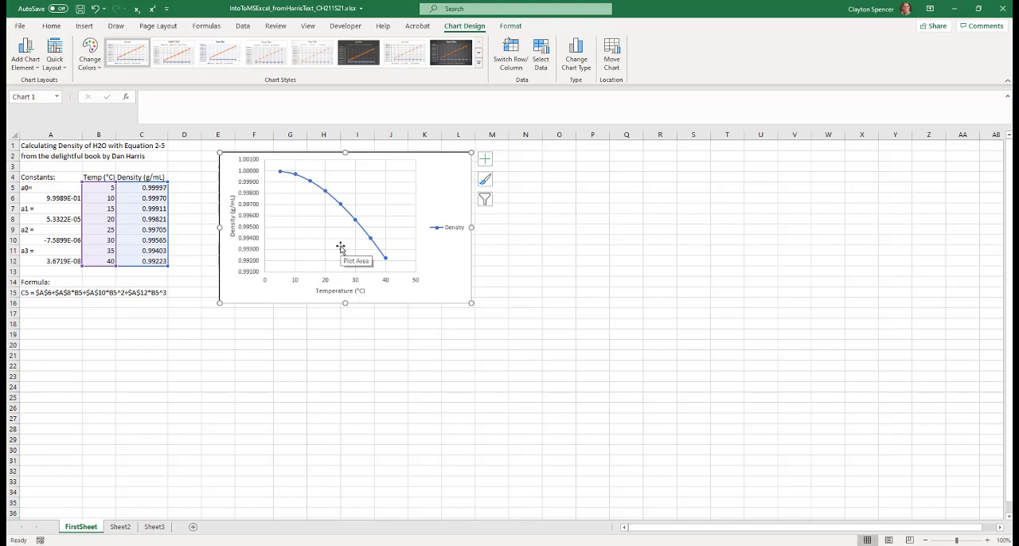
Format the Density series to use built-in circle markers
mouse_move(341, 208)
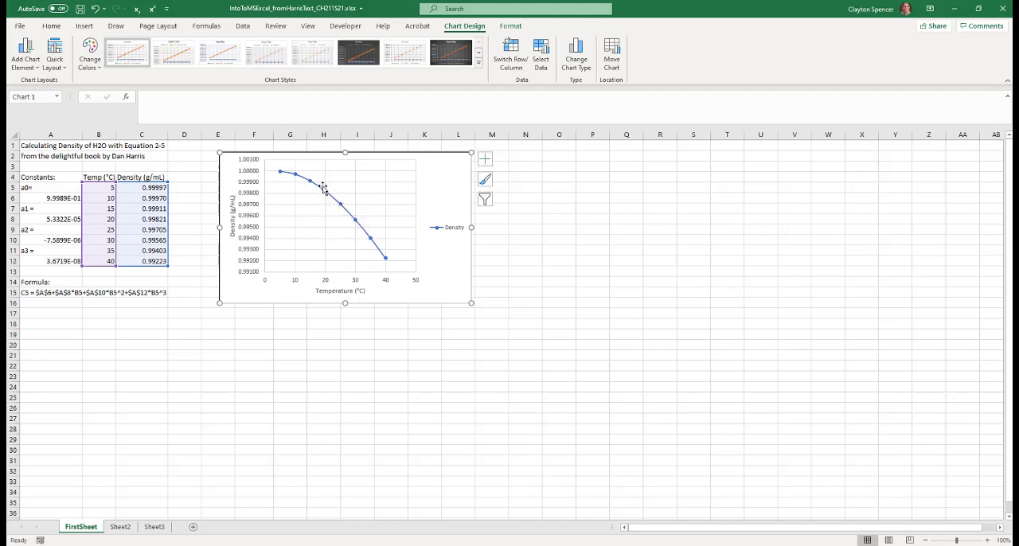
left_click(326, 195)
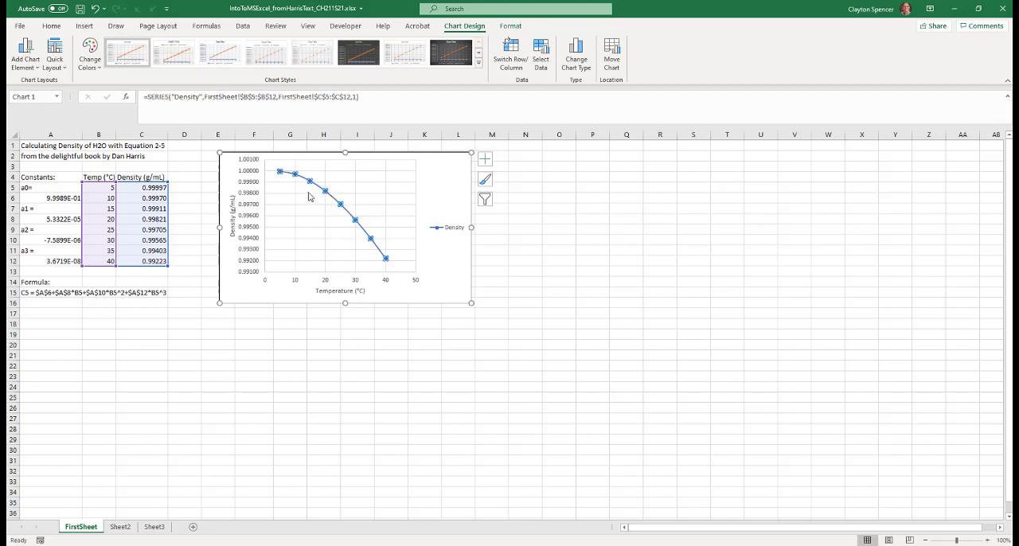
left_click(512, 26)
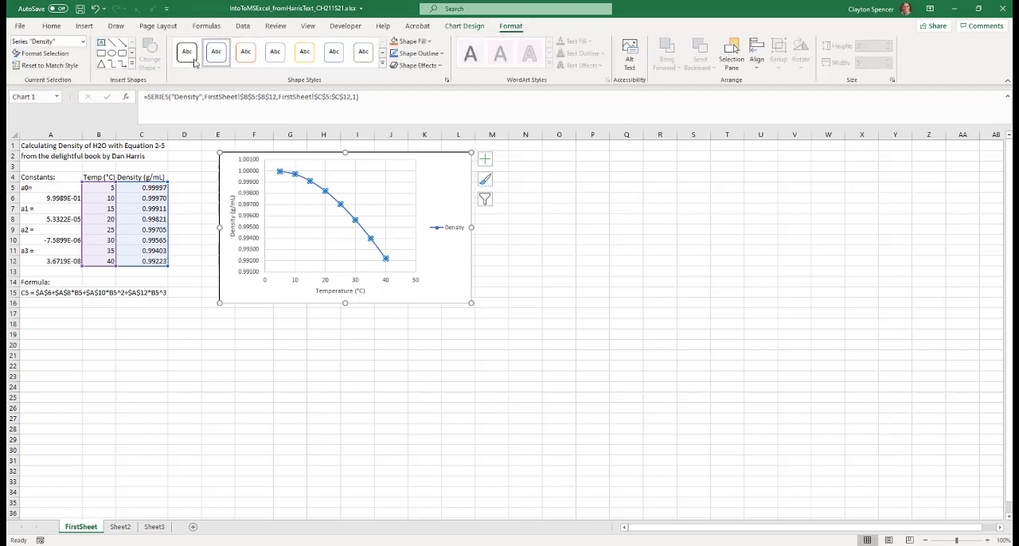
left_click(45, 53)
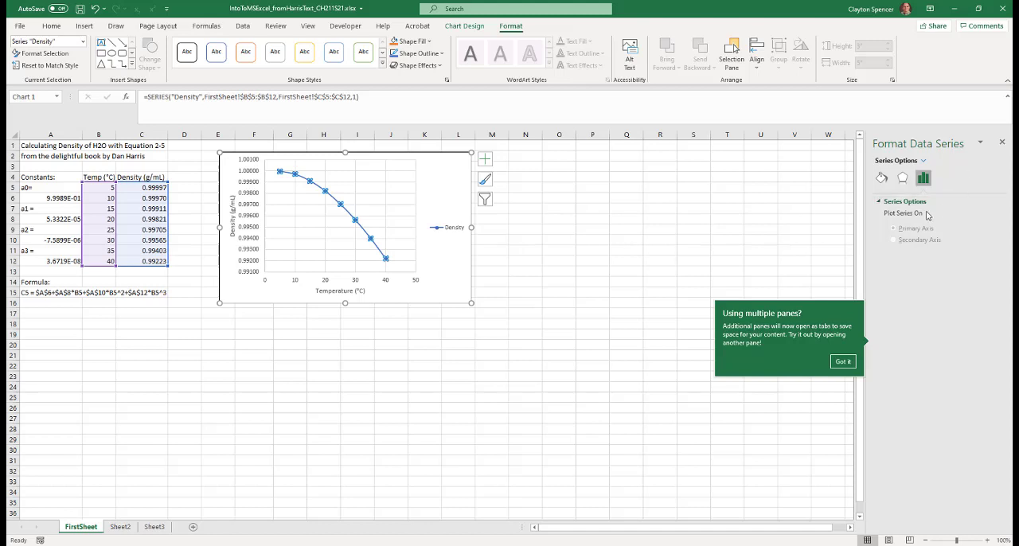
left_click(882, 179)
left_click(881, 177)
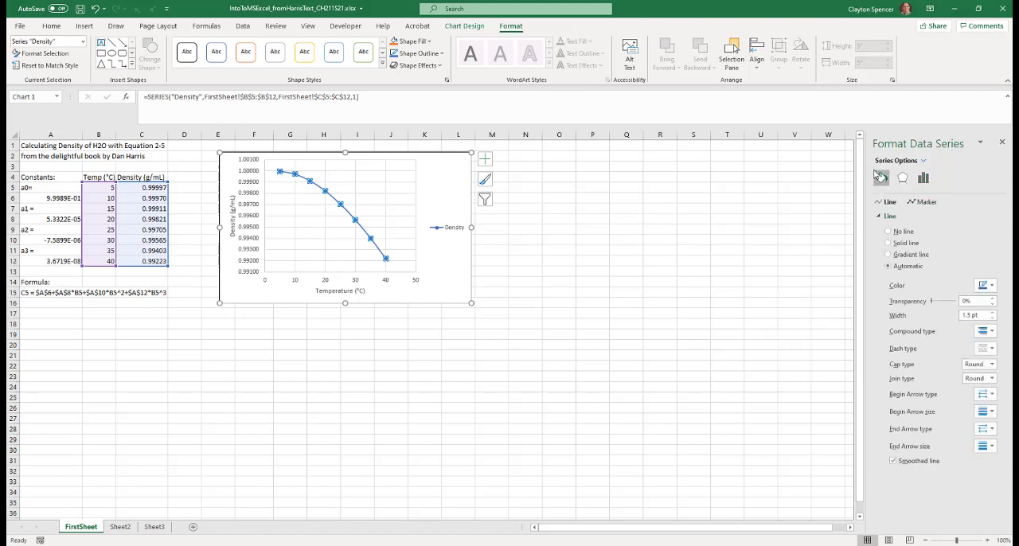
left_click(923, 204)
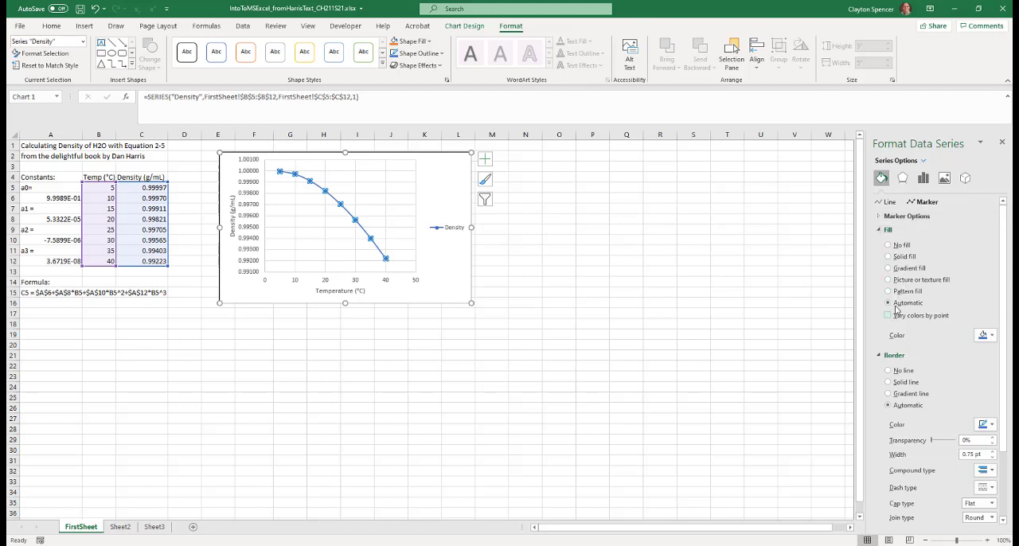
left_click(904, 216)
left_click(888, 253)
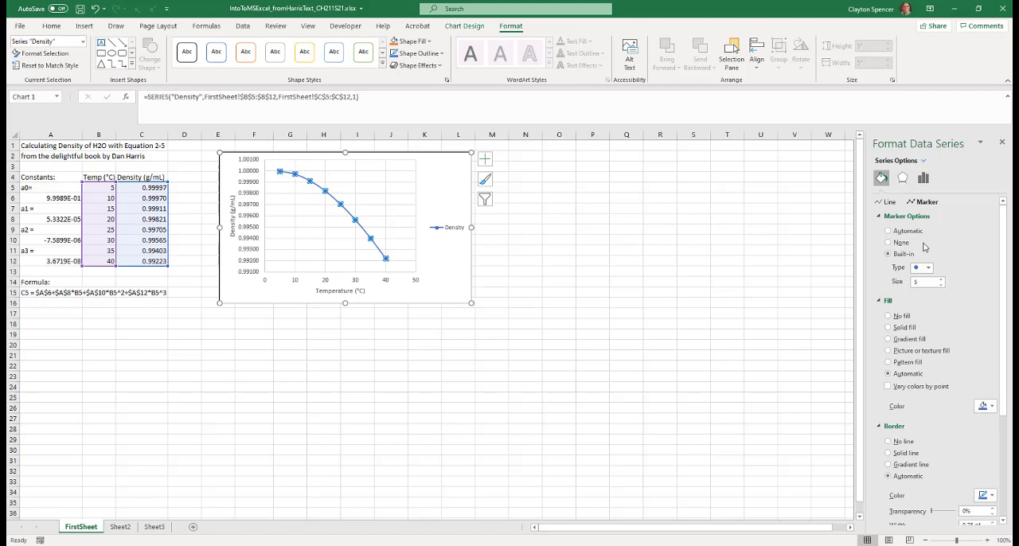
left_click(928, 268)
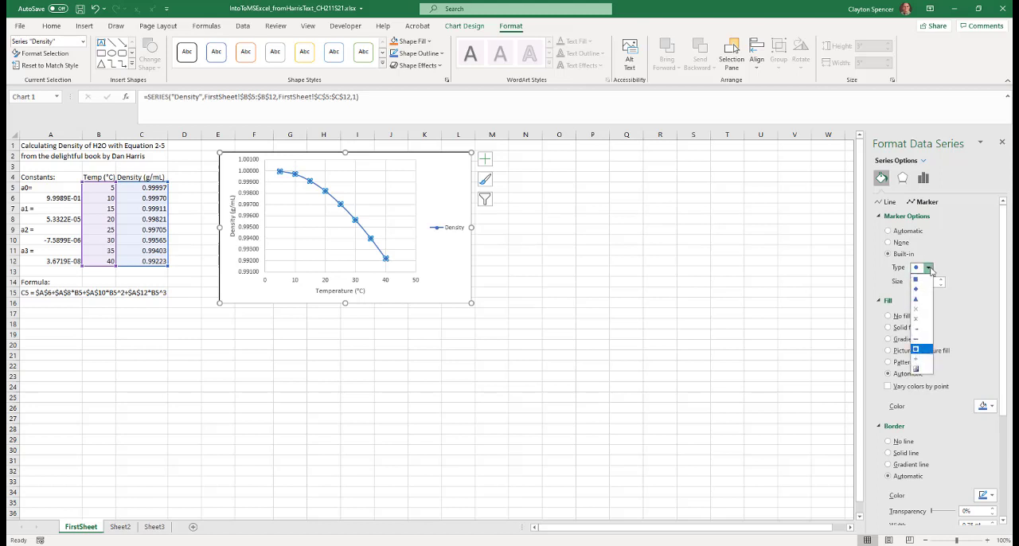
left_click(921, 350)
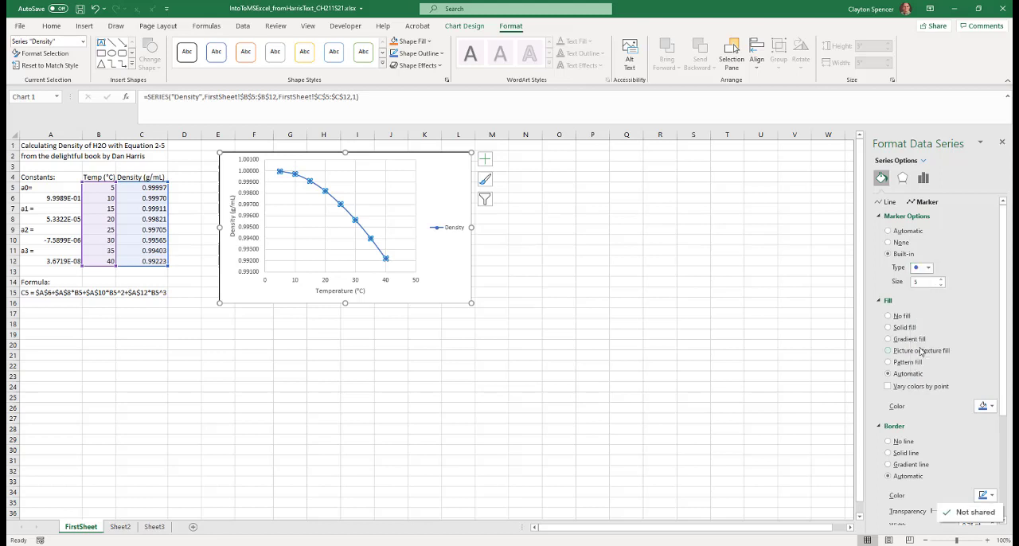
Set the Density series marker size to 6
left_click(941, 279)
left_click(928, 268)
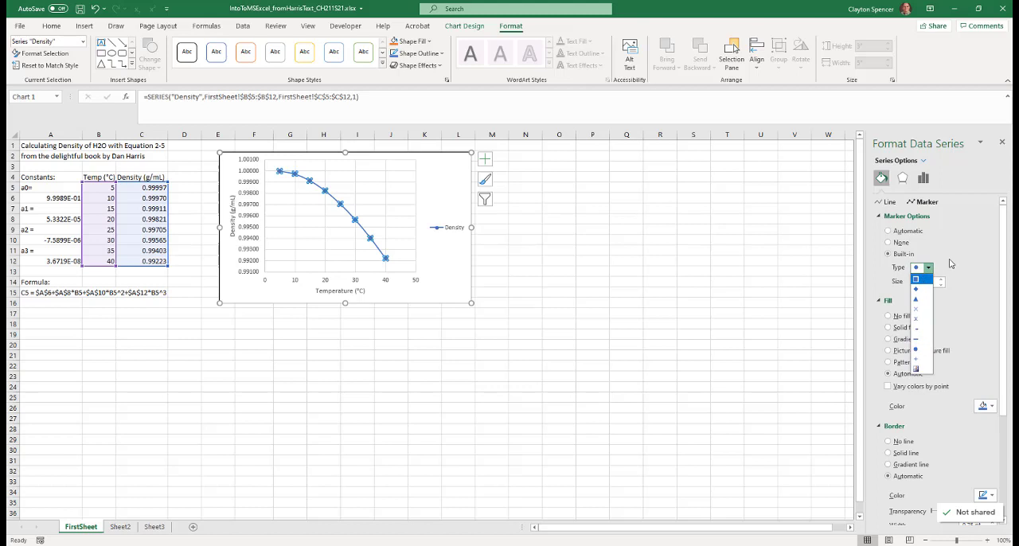
left_click(951, 264)
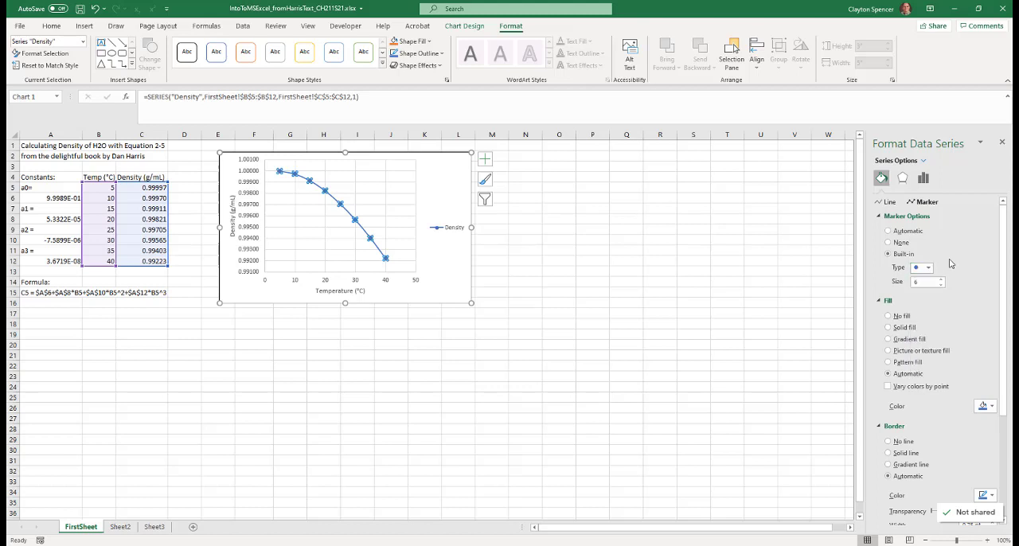
Give the Density series markers a solid black fill
left_click(891, 330)
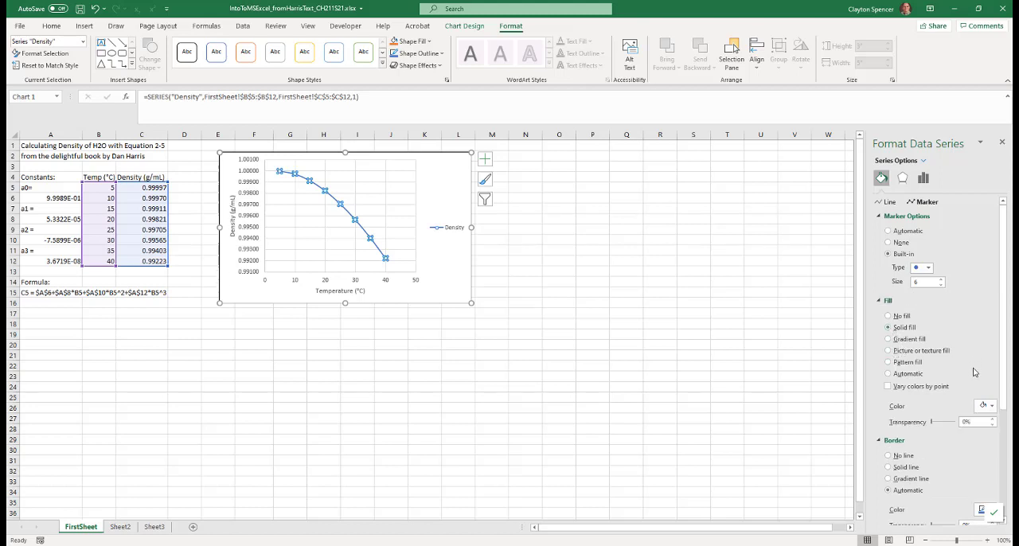
left_click(988, 406)
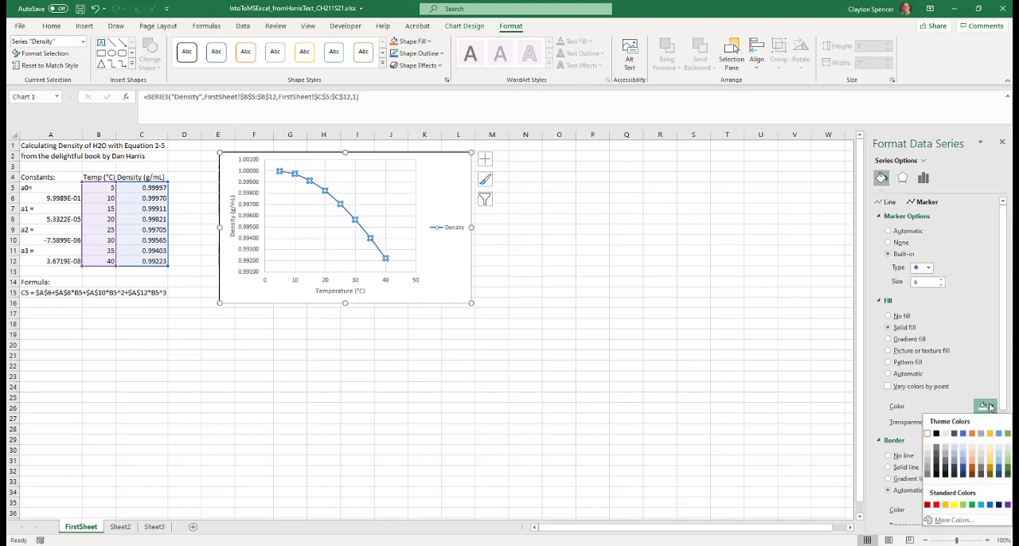
left_click(936, 432)
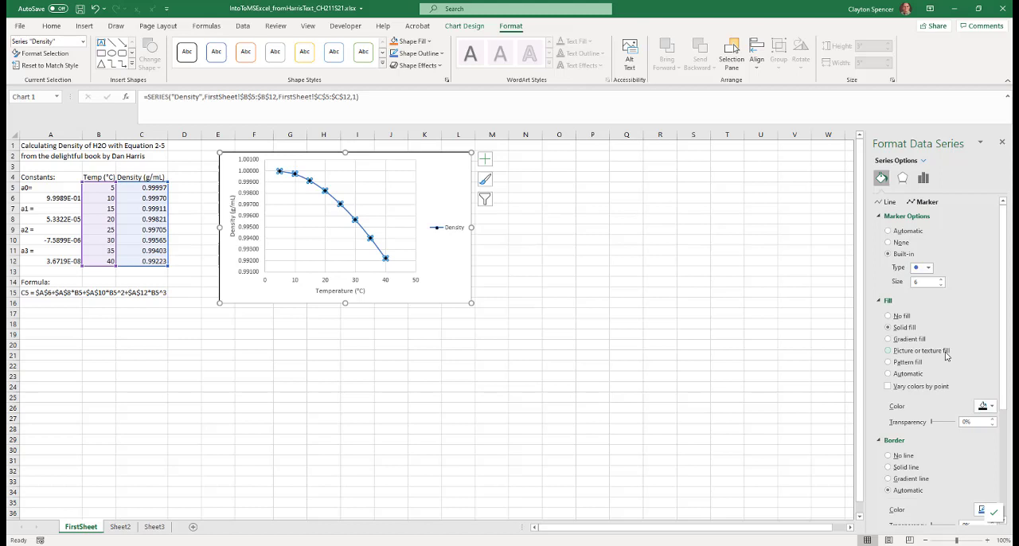
Try a solid line border on the Density series markers and return it to Automatic
scroll(946, 350, "down", 1)
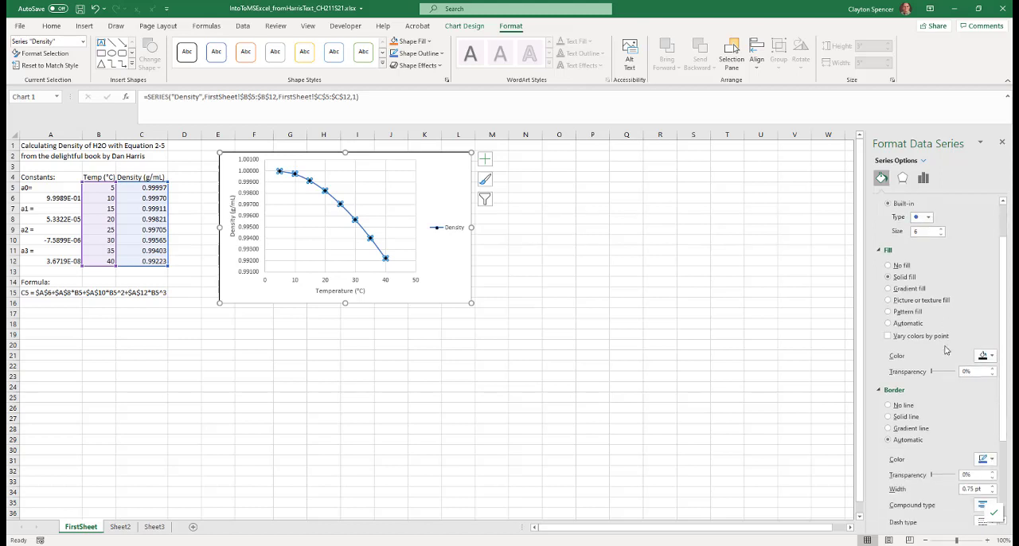
scroll(945, 350, "down", 2)
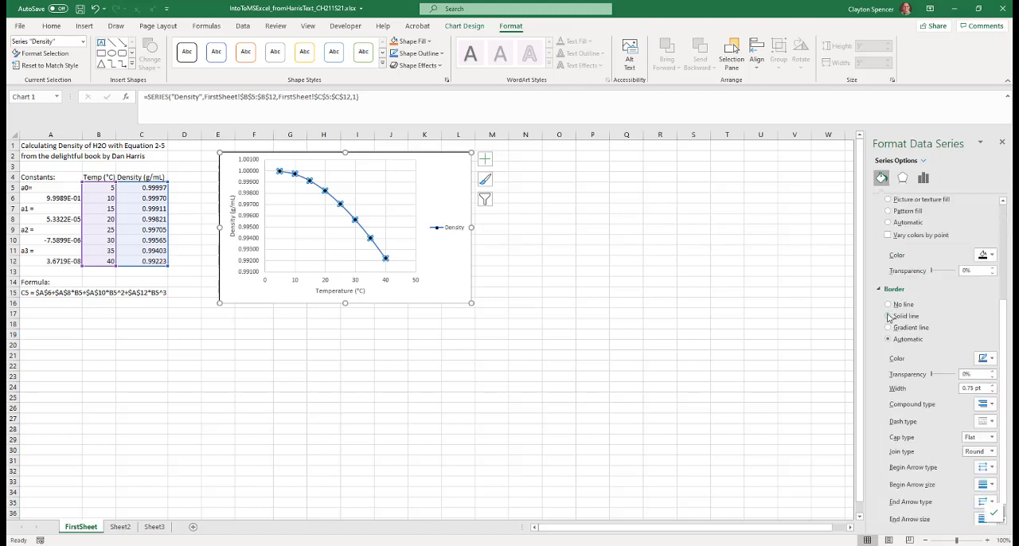
left_click(888, 316)
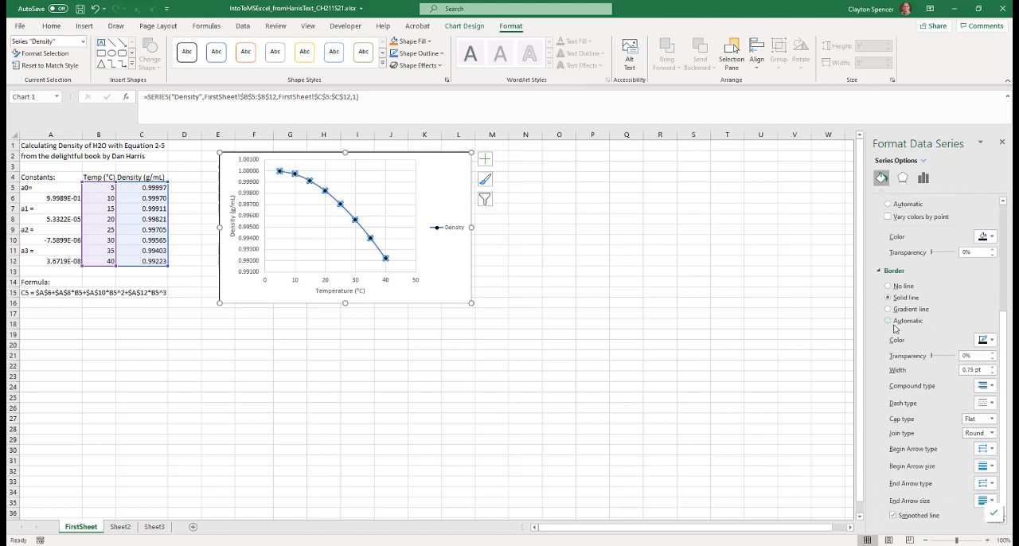
scroll(921, 361, "up", 3)
scroll(904, 410, "down", 1)
left_click(888, 438)
scroll(927, 294, "up", 1)
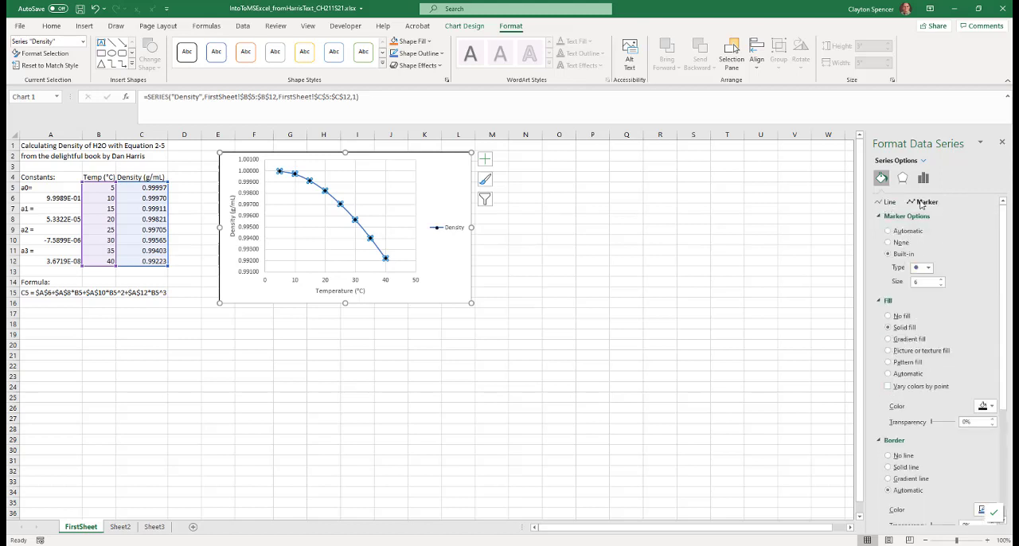
Make the Density series connecting line a solid black line
left_click(887, 202)
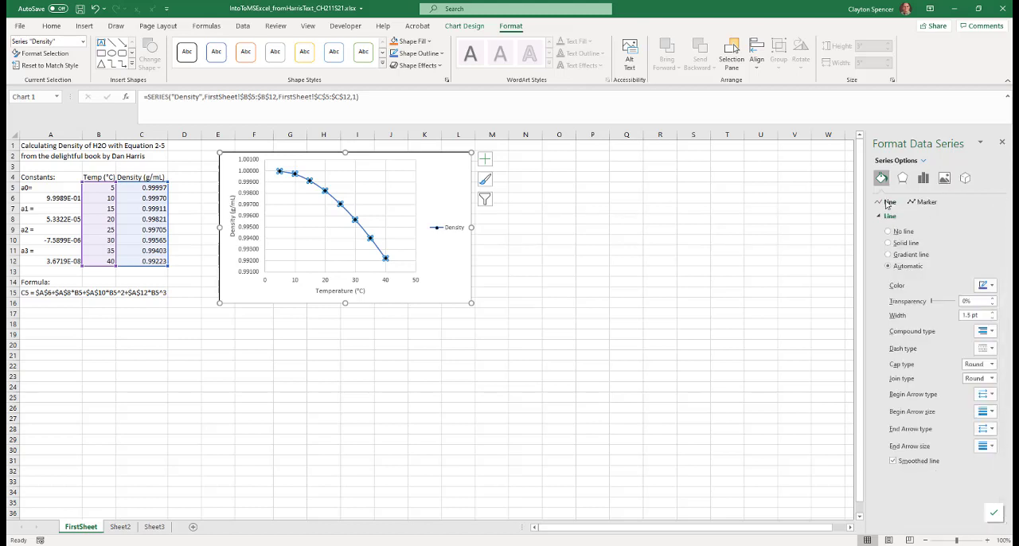
left_click(888, 244)
left_click(989, 285)
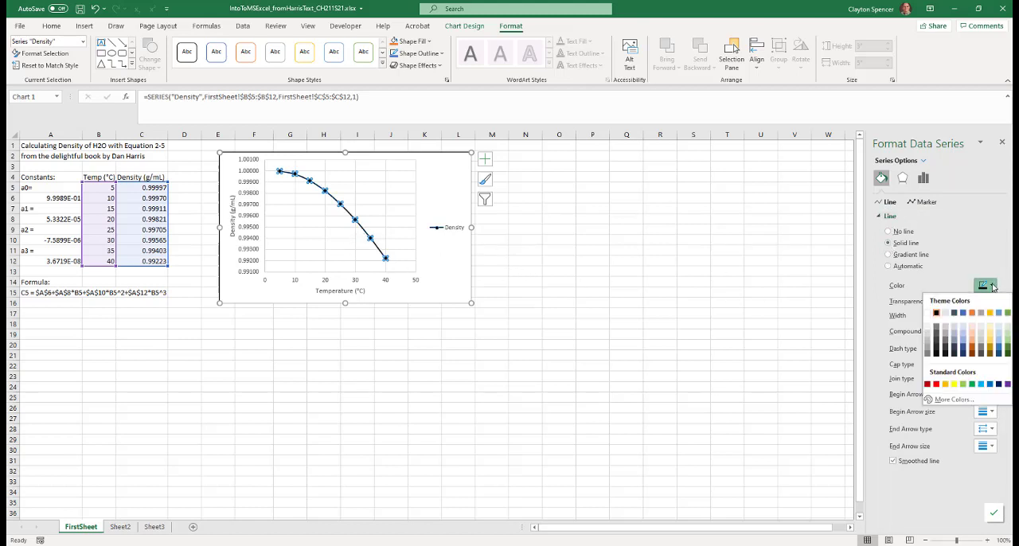
left_click(937, 312)
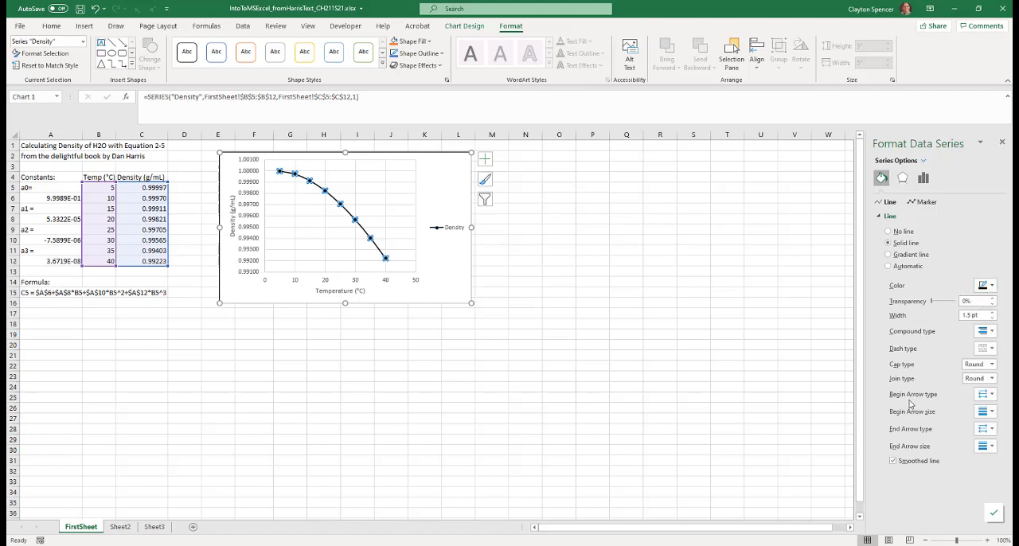
Try thicker and thinner widths for the Density series line, return it to 1.5 pt and deselect the series
left_click(992, 350)
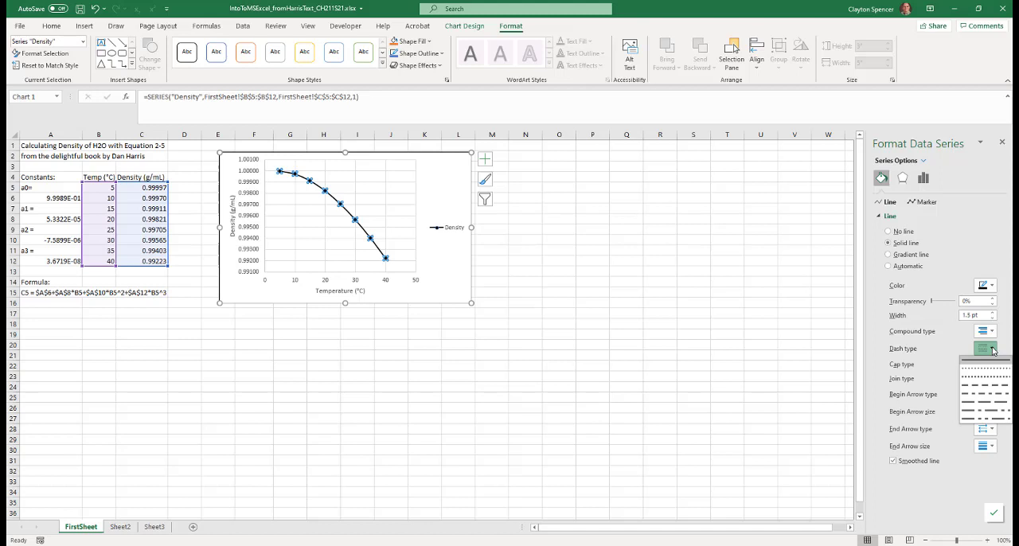
left_click(992, 349)
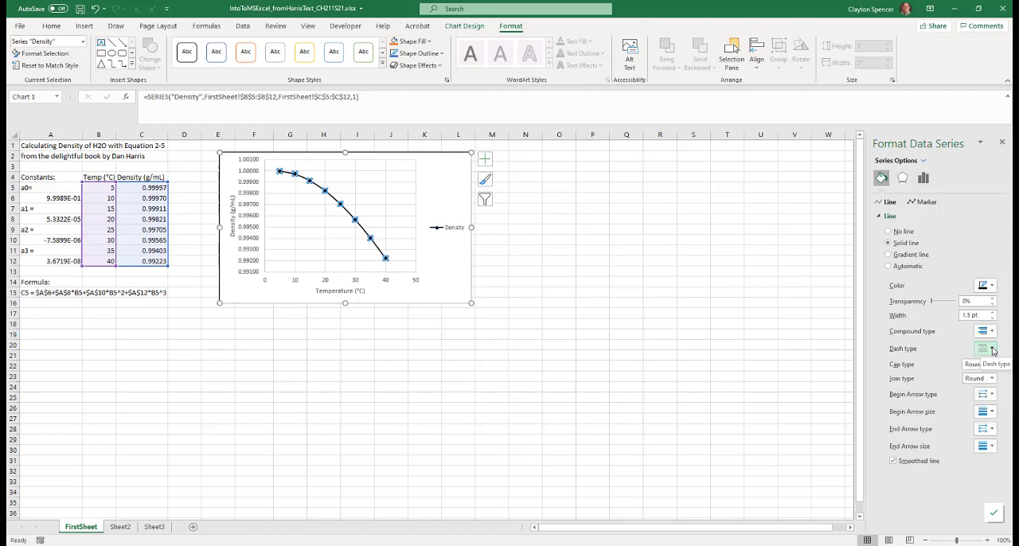
left_click(992, 311)
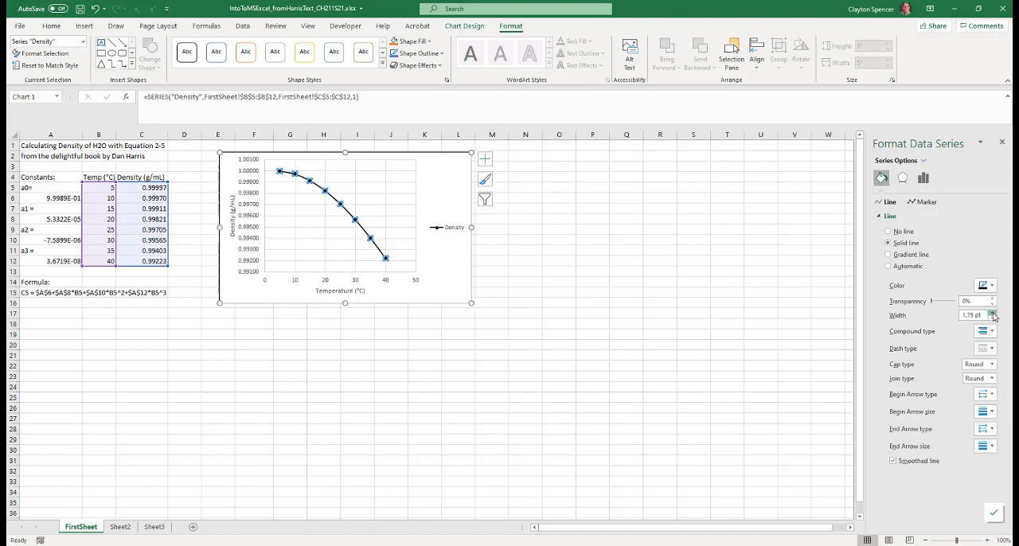
left_click(991, 319)
left_click(991, 319)
left_click(991, 319)
left_click(992, 314)
left_click(992, 314)
left_click(992, 319)
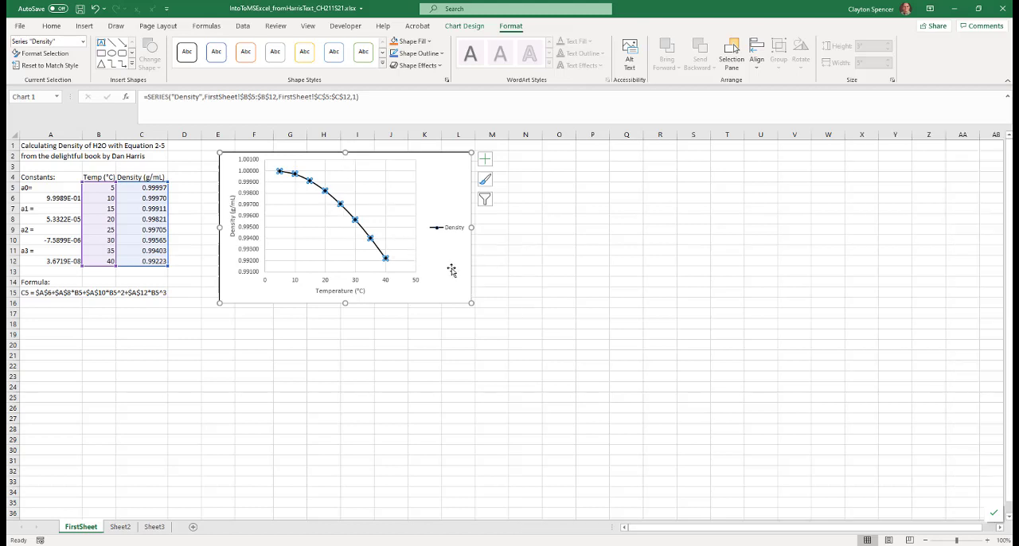
left_click(449, 270)
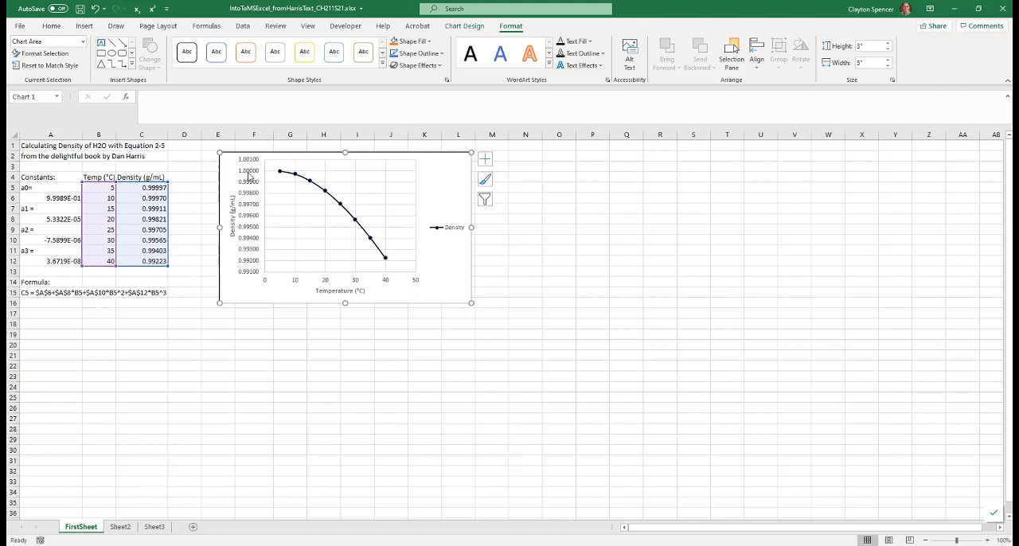
Scale the chart's vertical axis from 0.992 to 1.000 with a major unit of 0.002 and a minor unit of 0.0004
left_click(249, 177)
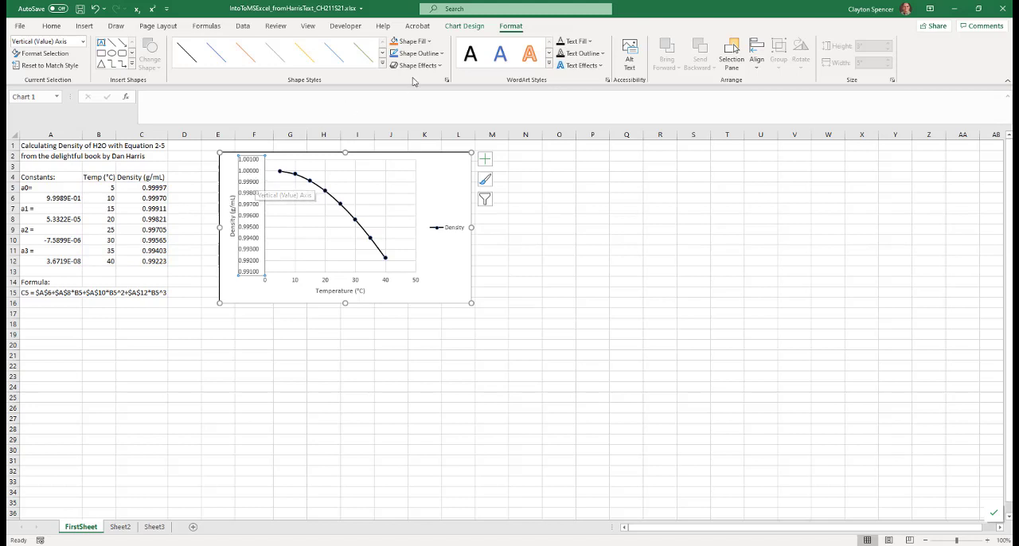
left_click(44, 53)
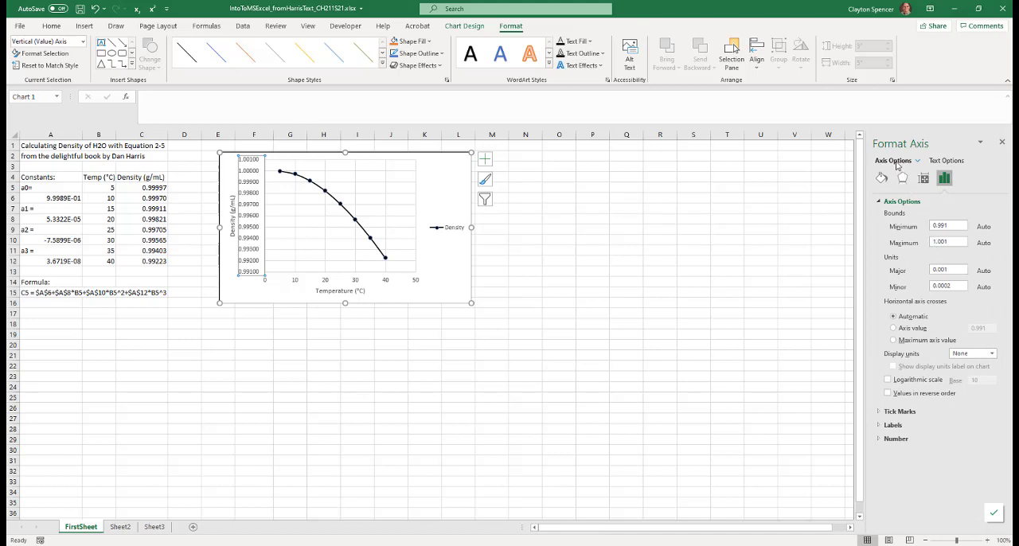
left_click(933, 162)
left_click(902, 161)
left_click_drag(955, 226, 928, 228)
type("0.992")
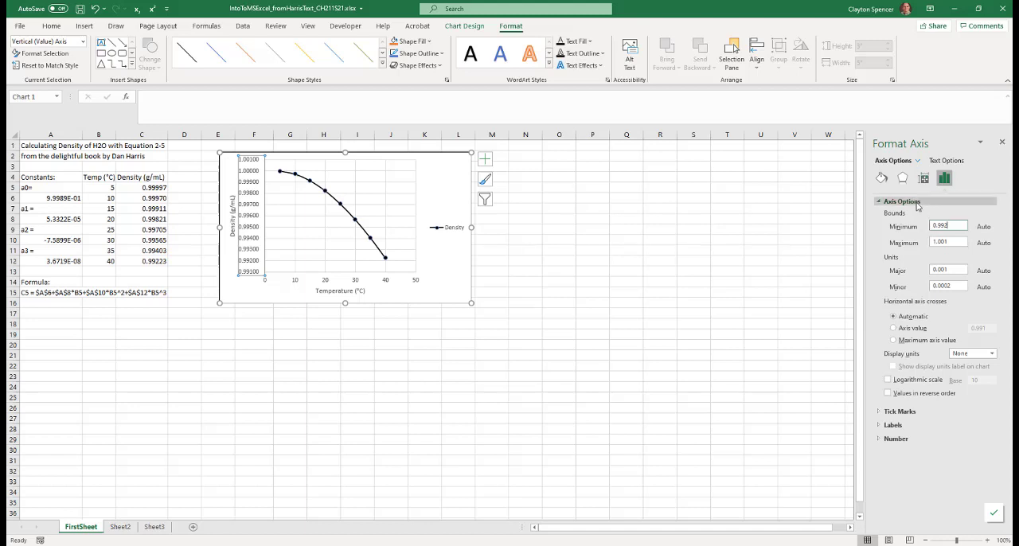
left_click_drag(952, 243, 930, 242)
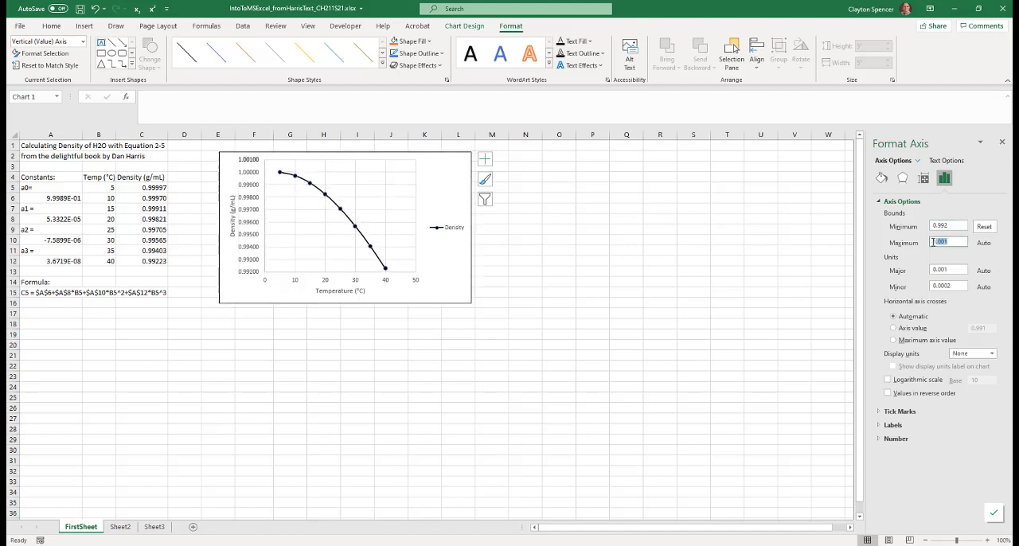
type("1")
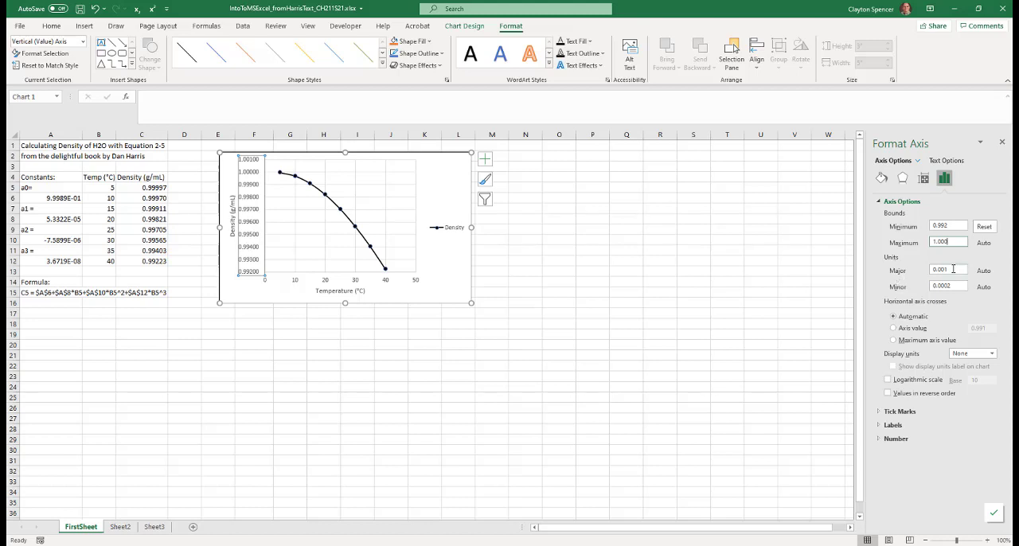
left_click(952, 269)
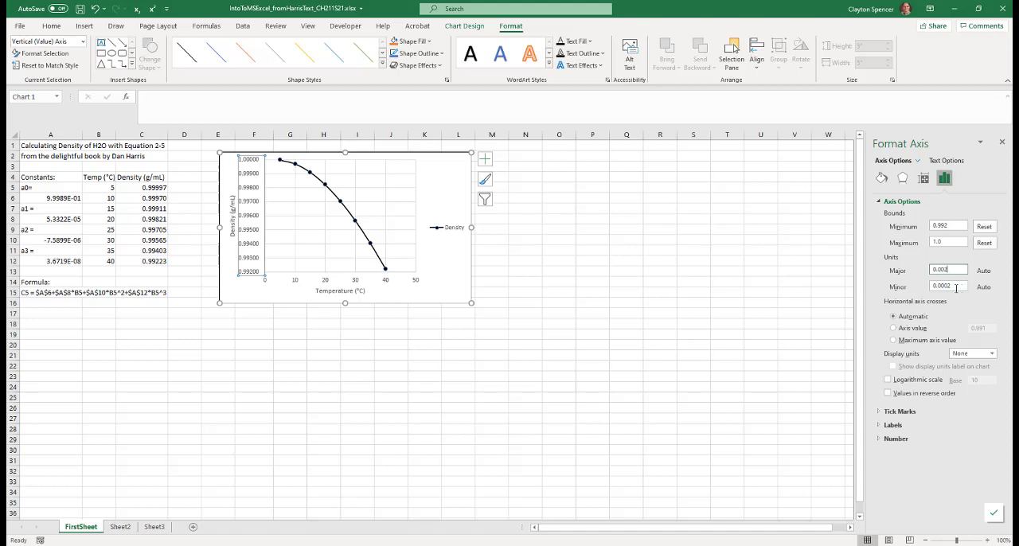
left_click(952, 287)
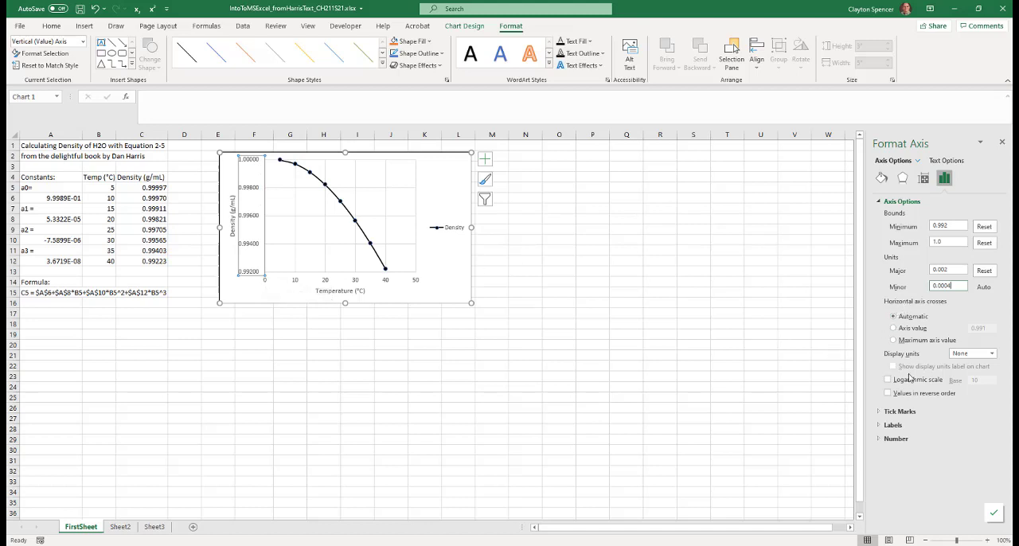
Set both the major and minor tick marks of the vertical axis to Outside
left_click(878, 411)
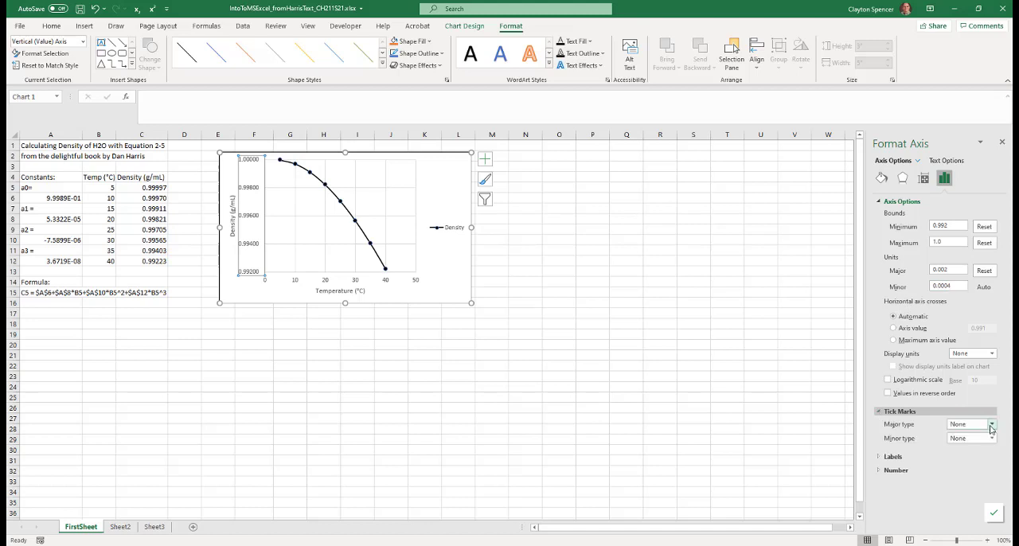
left_click(990, 426)
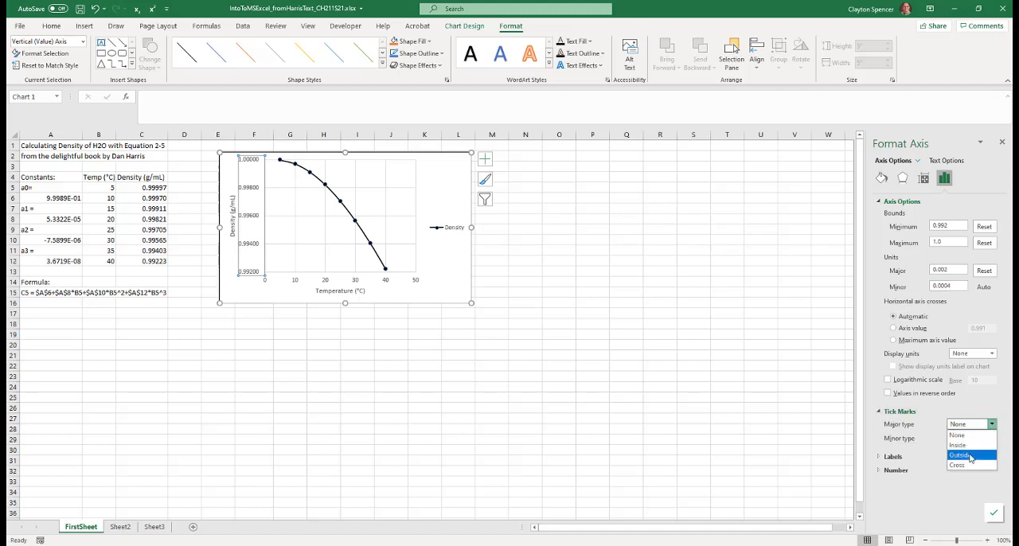
left_click(970, 455)
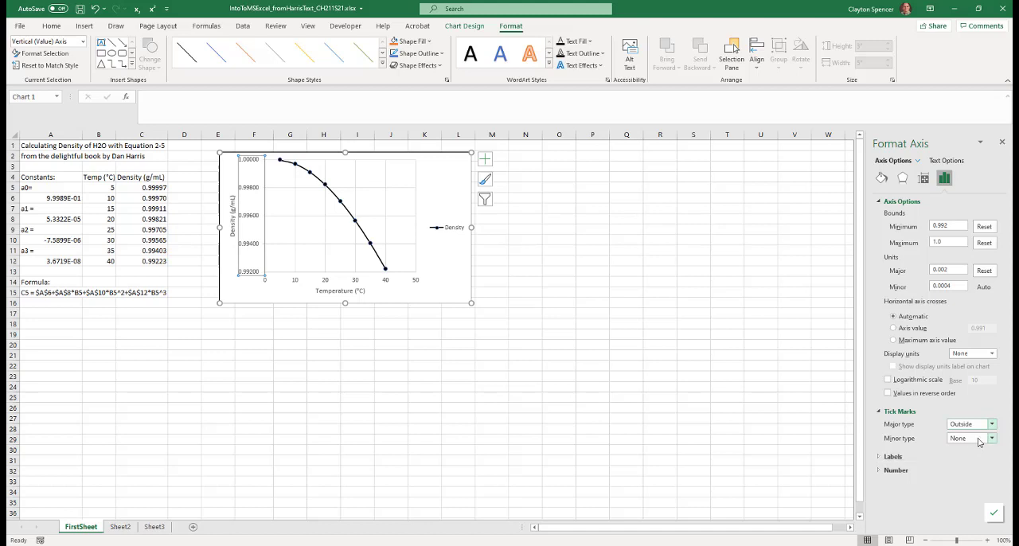
left_click(991, 438)
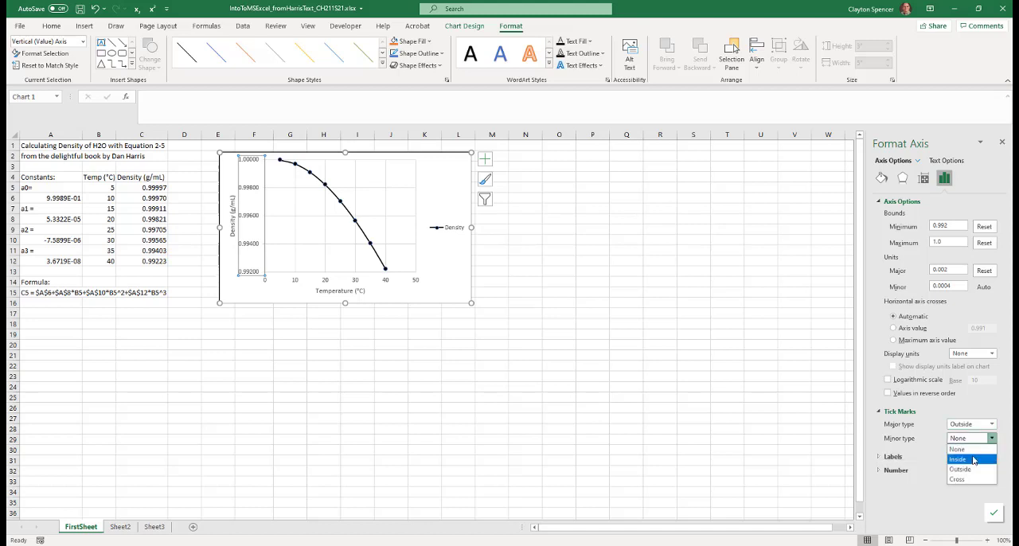
left_click(972, 470)
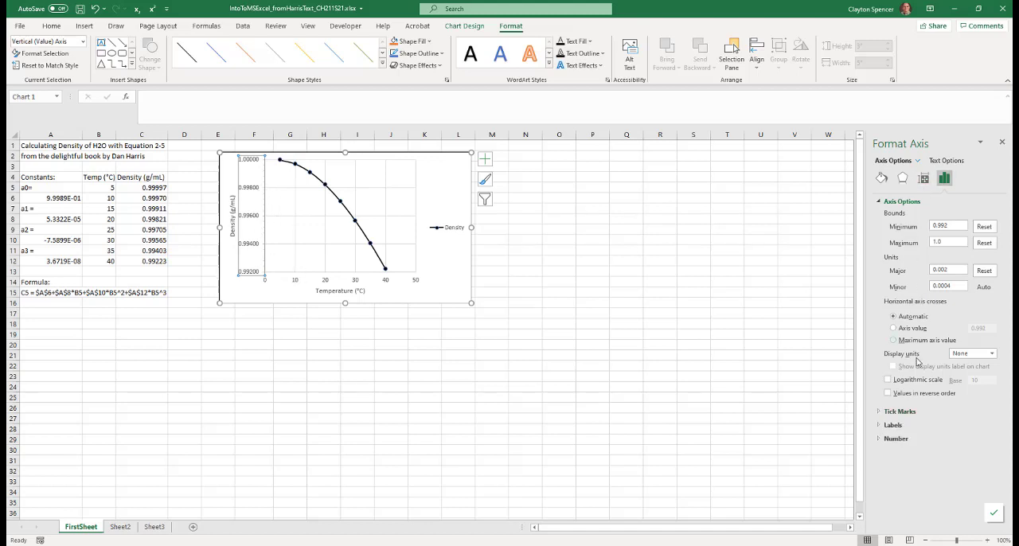
Show the vertical axis numbers with 3 decimal places and finish formatting that axis
left_click(879, 203)
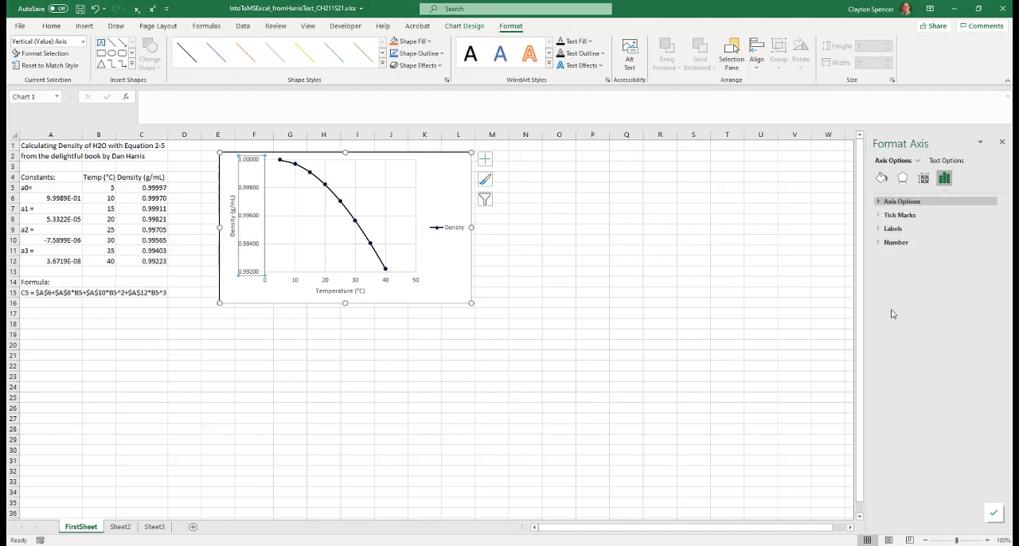
left_click(880, 215)
left_click(880, 215)
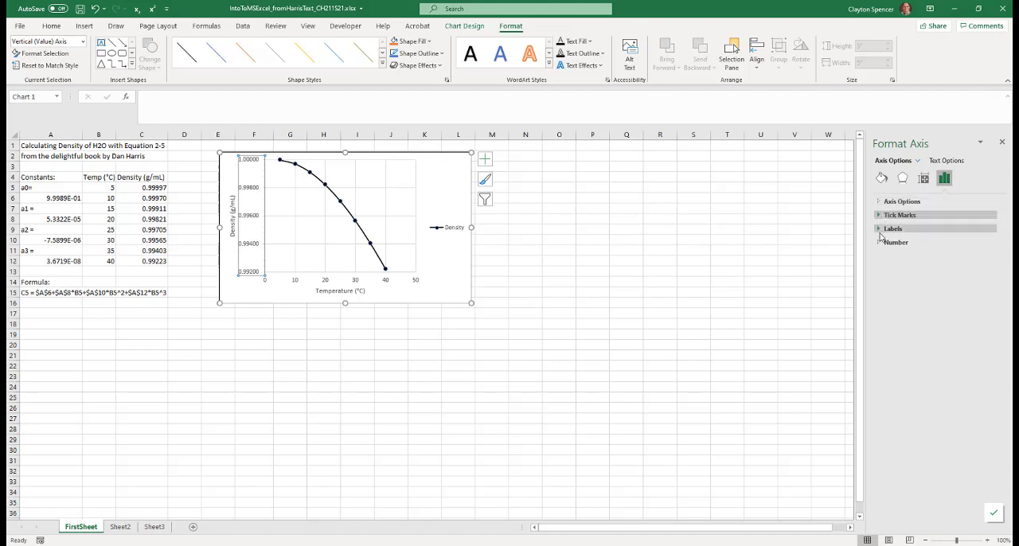
left_click(878, 243)
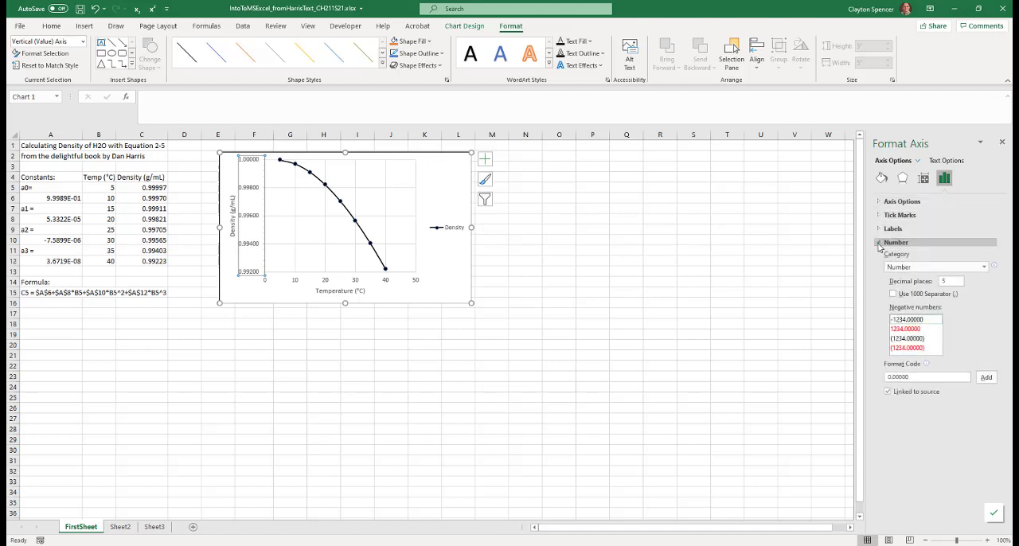
left_click(983, 269)
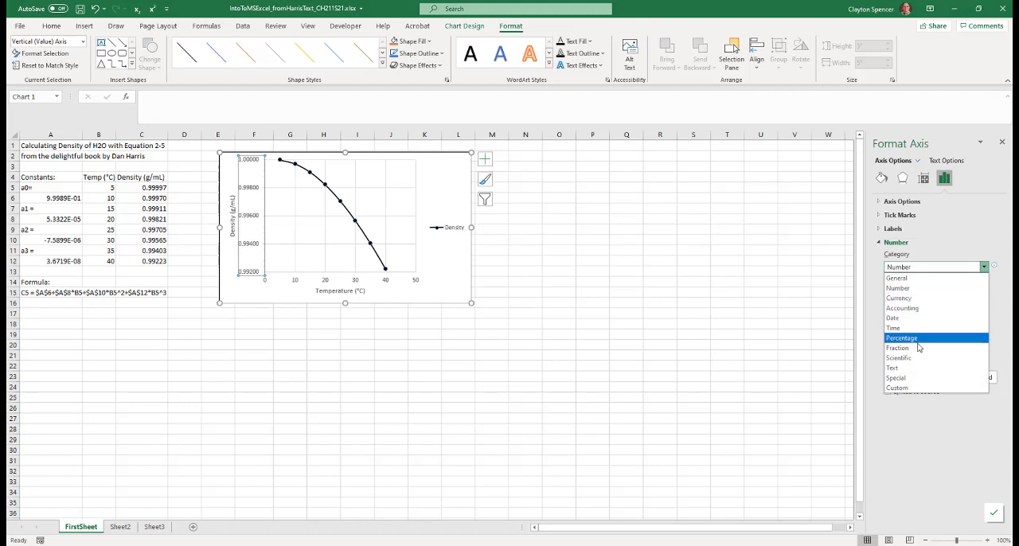
left_click(941, 242)
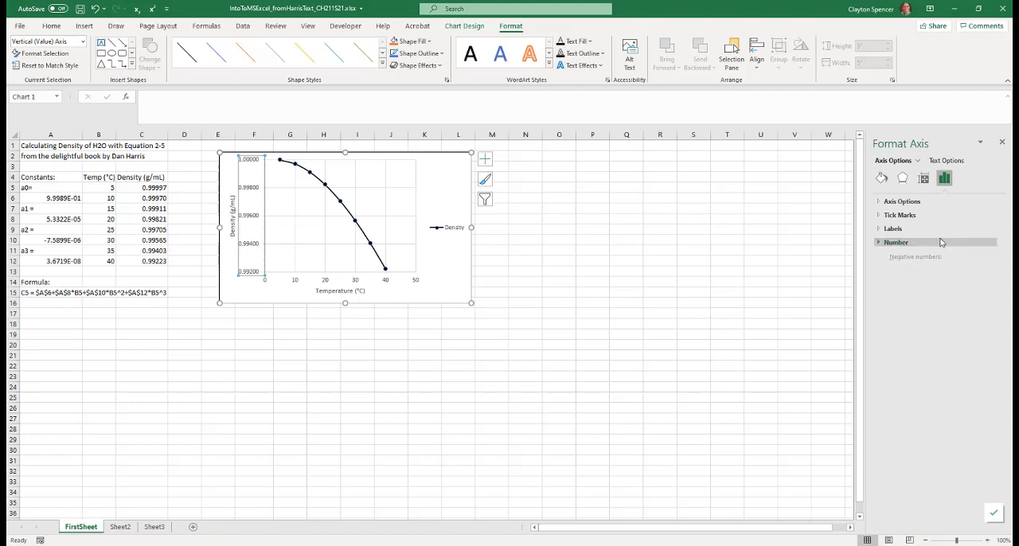
left_click(881, 243)
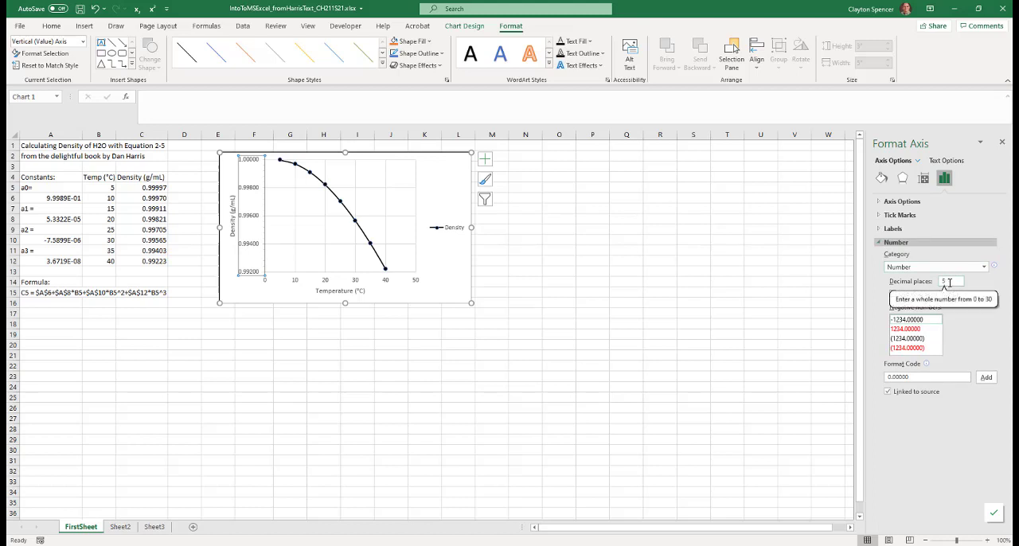
left_click_drag(947, 282, 941, 282)
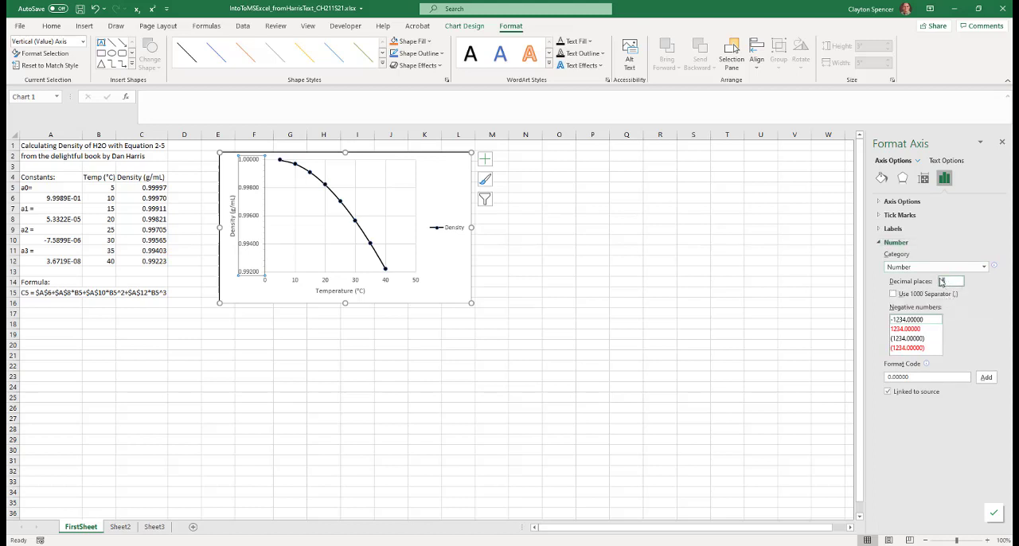
type("3")
left_click(1001, 143)
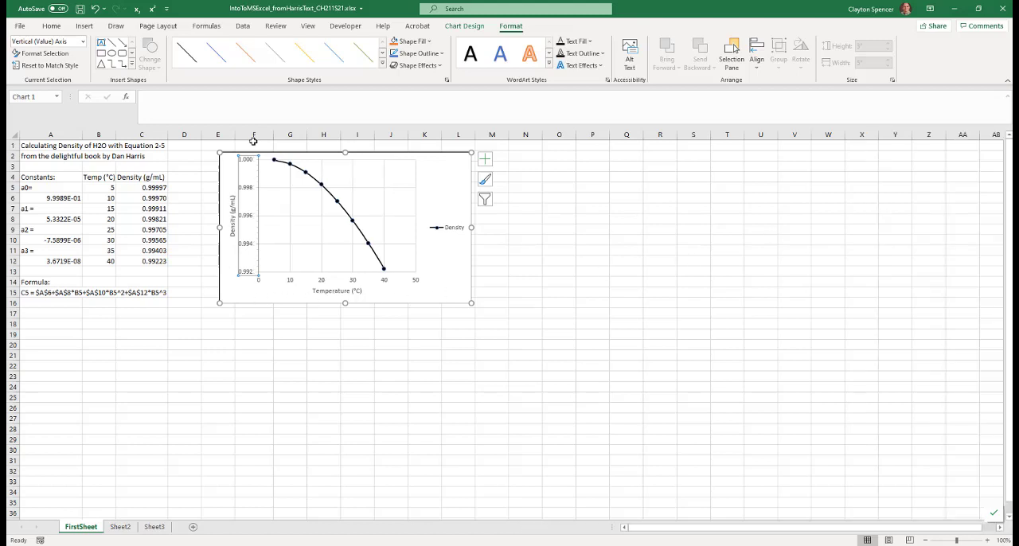
left_click(247, 291)
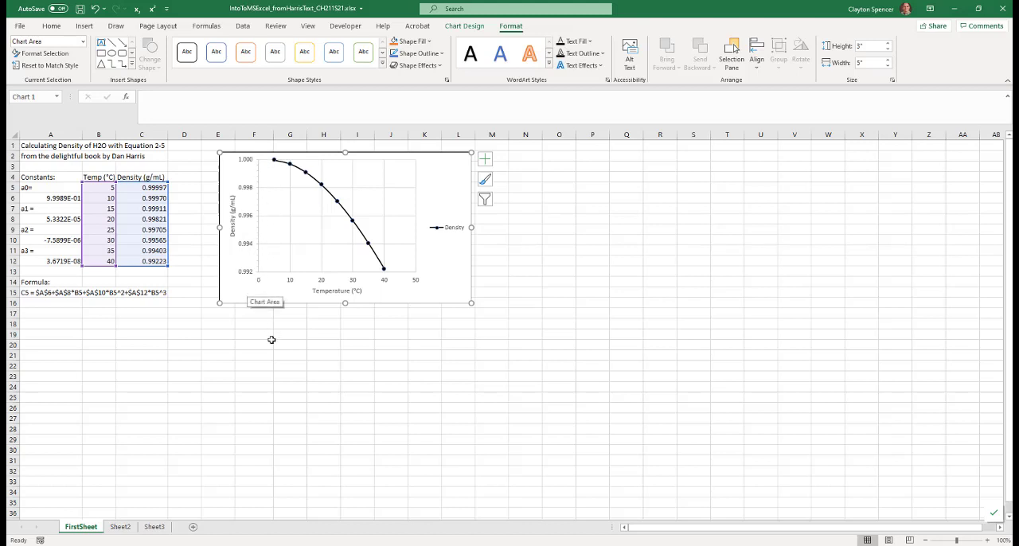
Set the horizontal temperature axis maximum to 40 and its minor unit to 5
left_click(321, 282)
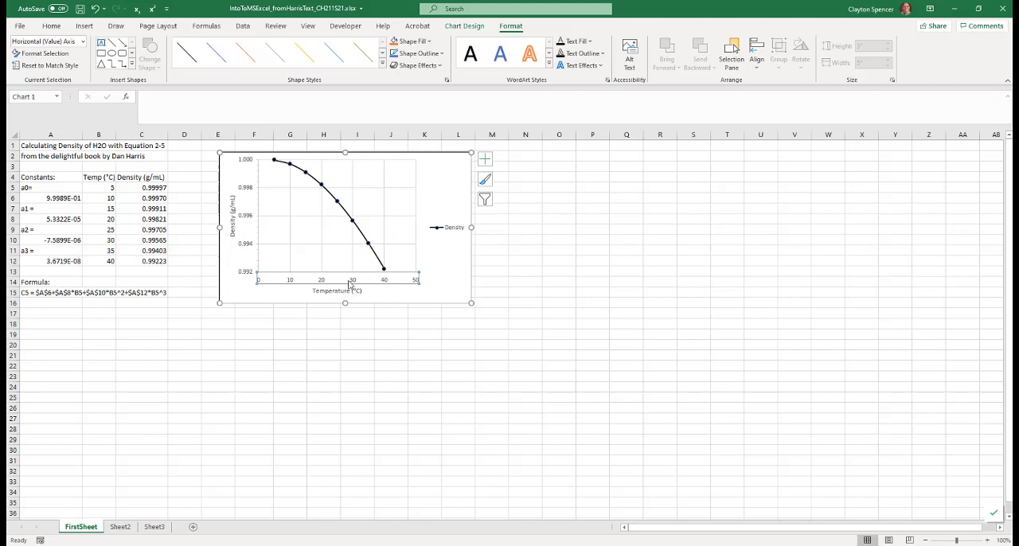
left_click(45, 53)
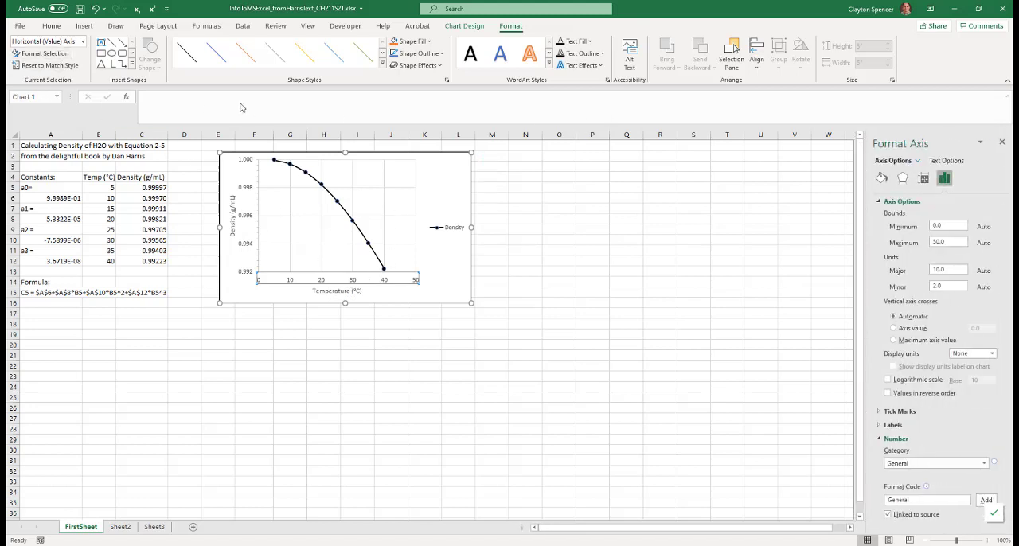
left_click(877, 205)
left_click(878, 203)
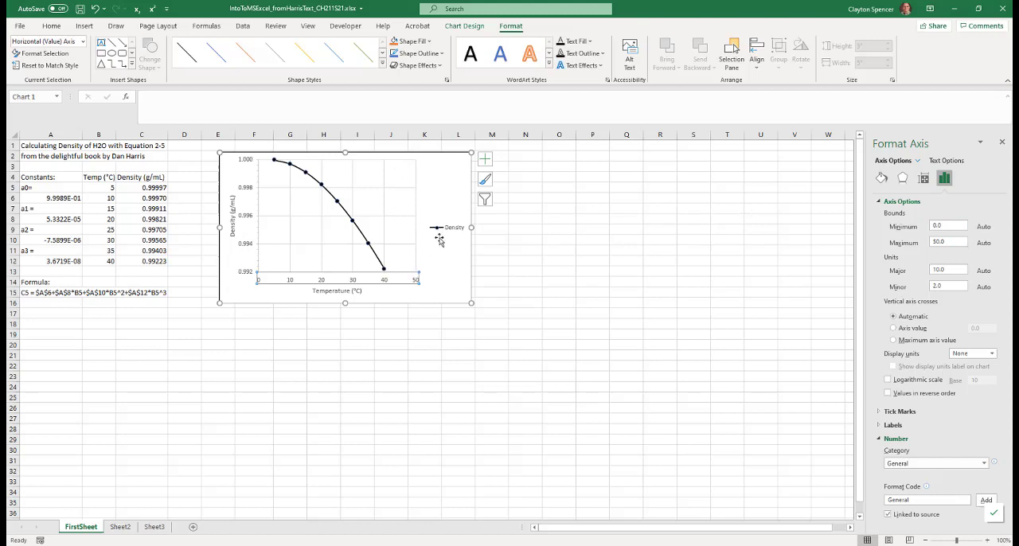
left_click_drag(942, 242, 929, 243)
type("4")
left_click(937, 285)
type("5")
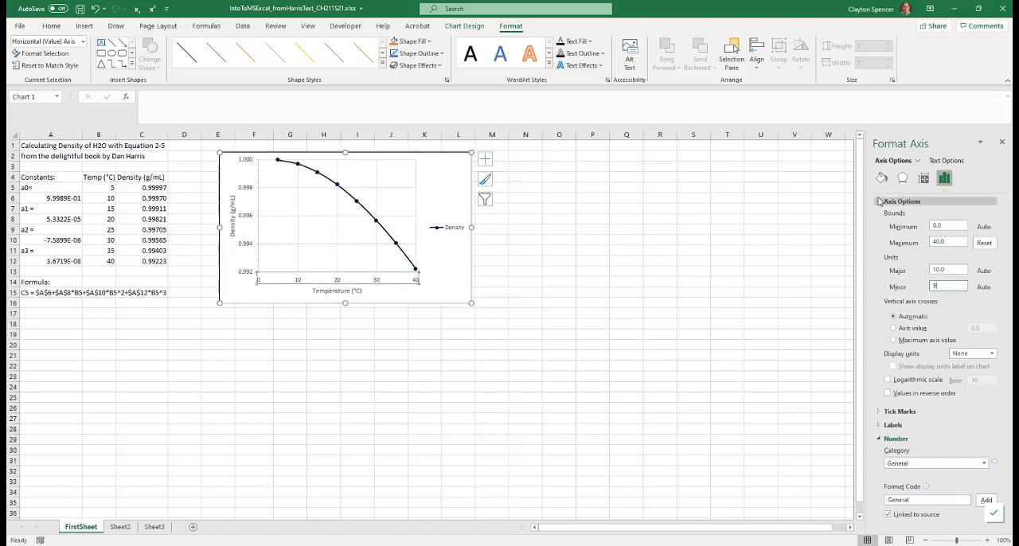
Set both the major and minor tick marks of the horizontal axis to Outside
left_click(879, 201)
left_click(877, 242)
left_click(878, 215)
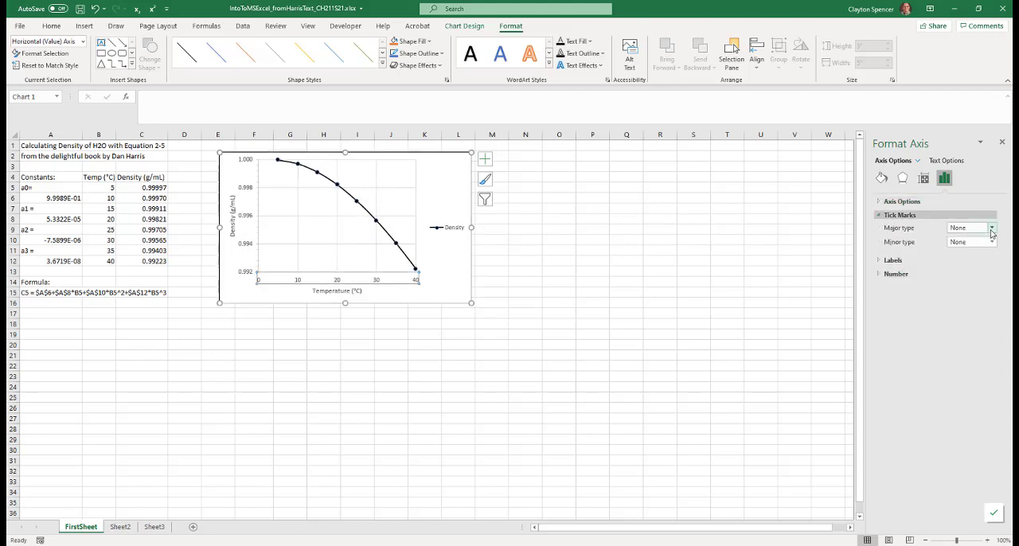
left_click(991, 229)
left_click(972, 256)
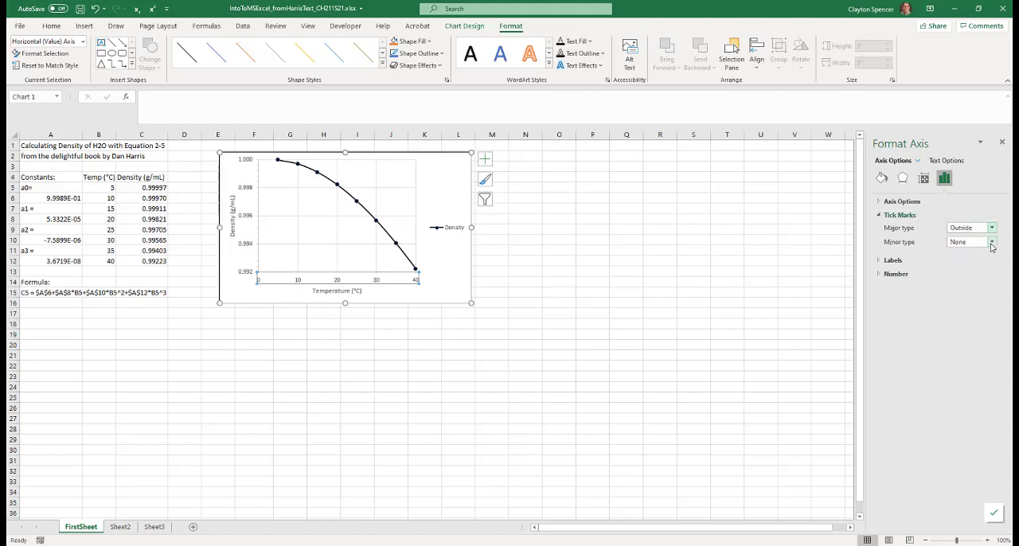
left_click(991, 242)
left_click(964, 274)
Try the chart without its primary major vertical gridlines and turn them back on
left_click(468, 26)
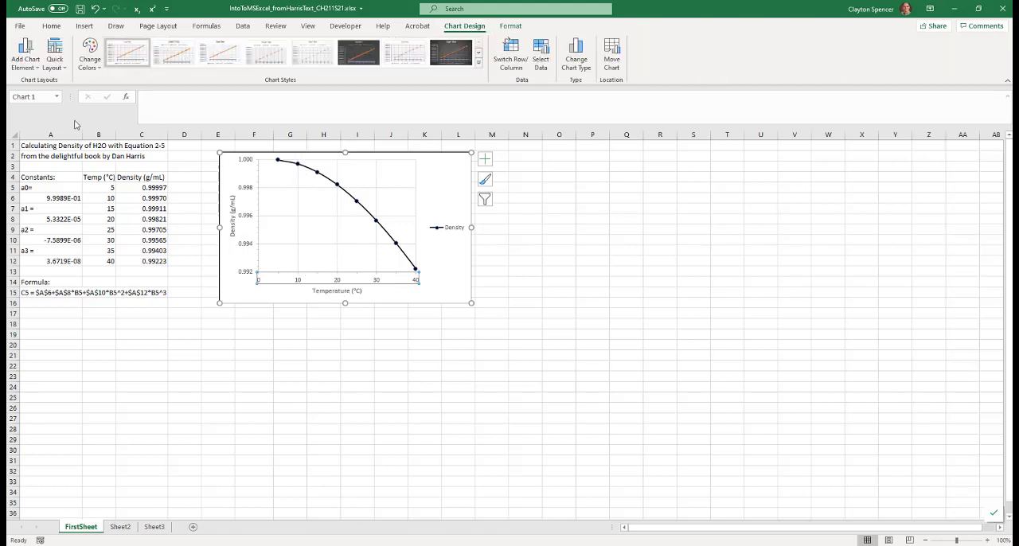
left_click(32, 69)
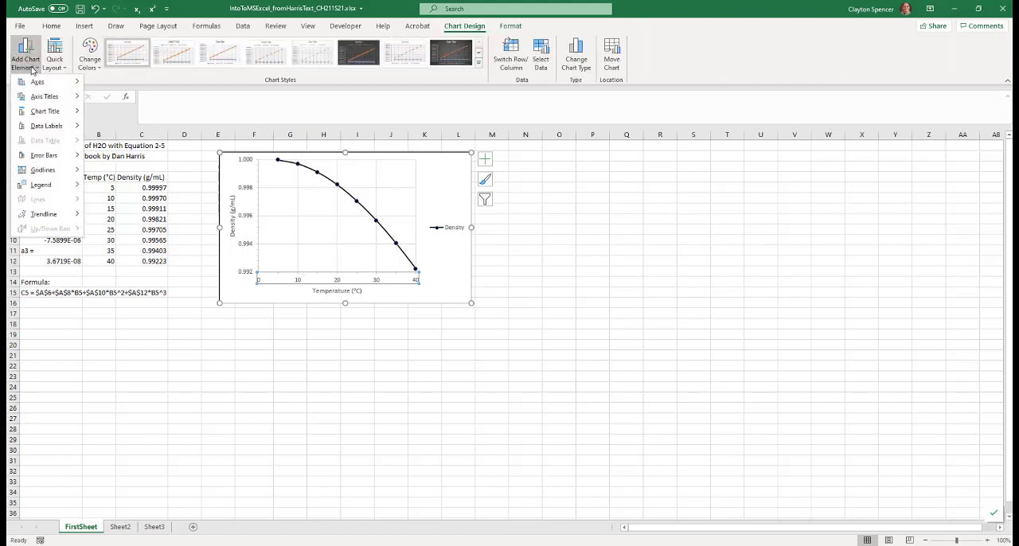
mouse_move(43, 170)
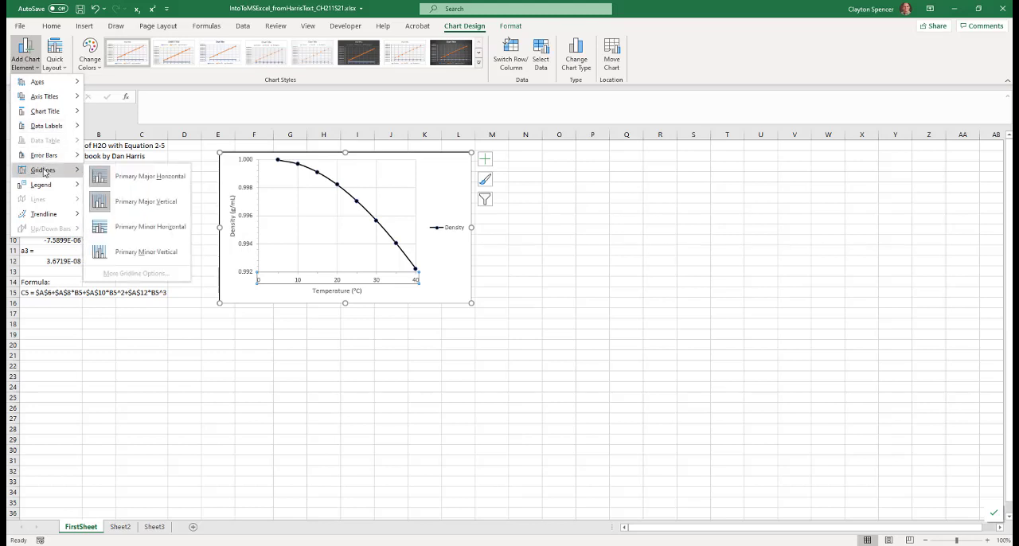
left_click(139, 201)
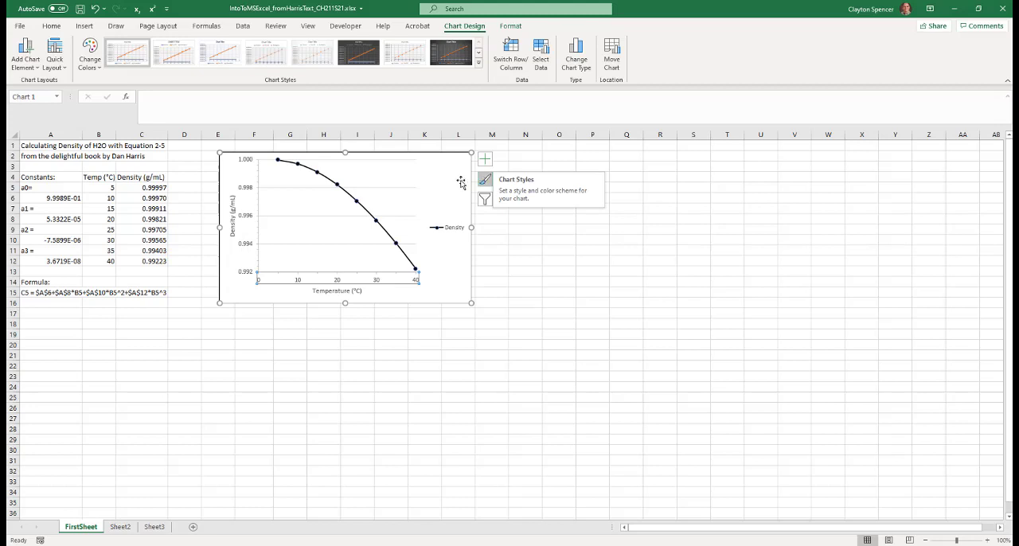
left_click(25, 59)
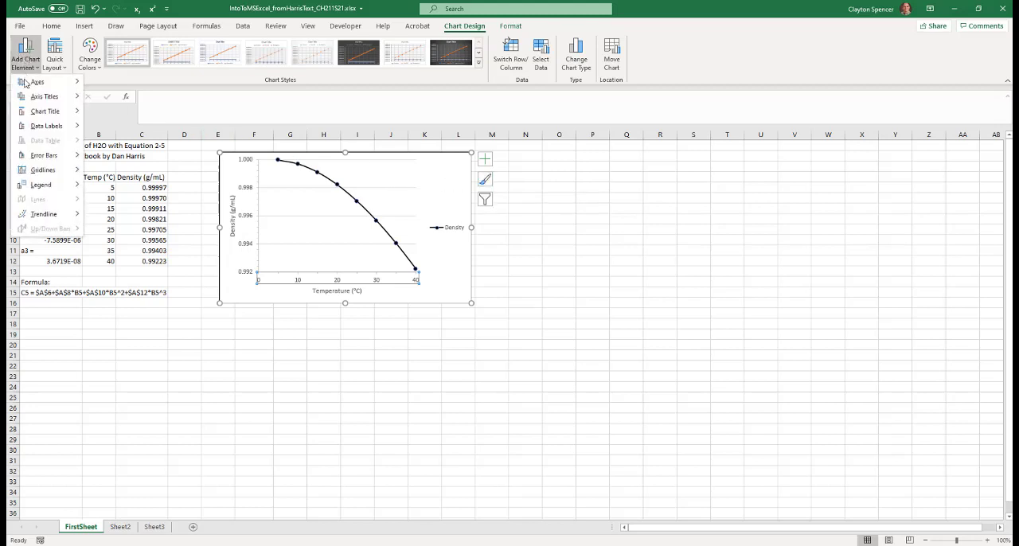
mouse_move(42, 171)
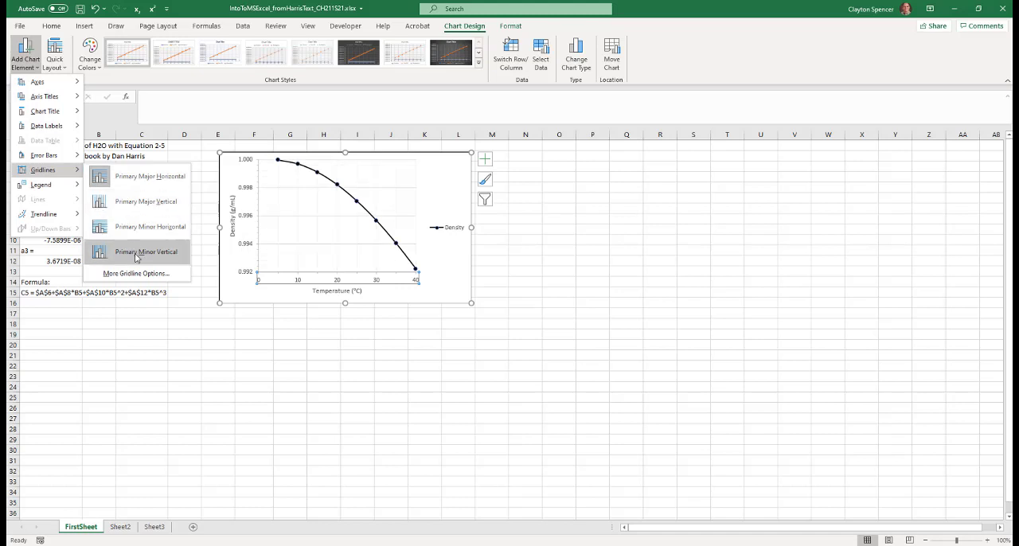
left_click(143, 202)
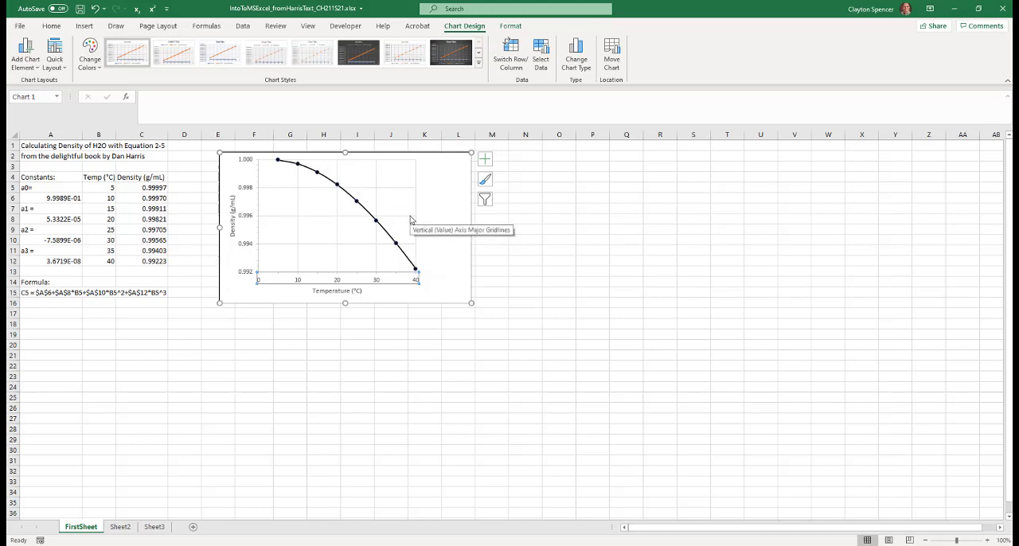
Add a chart title above the plot and change its text to "Density of Water"
left_click(30, 59)
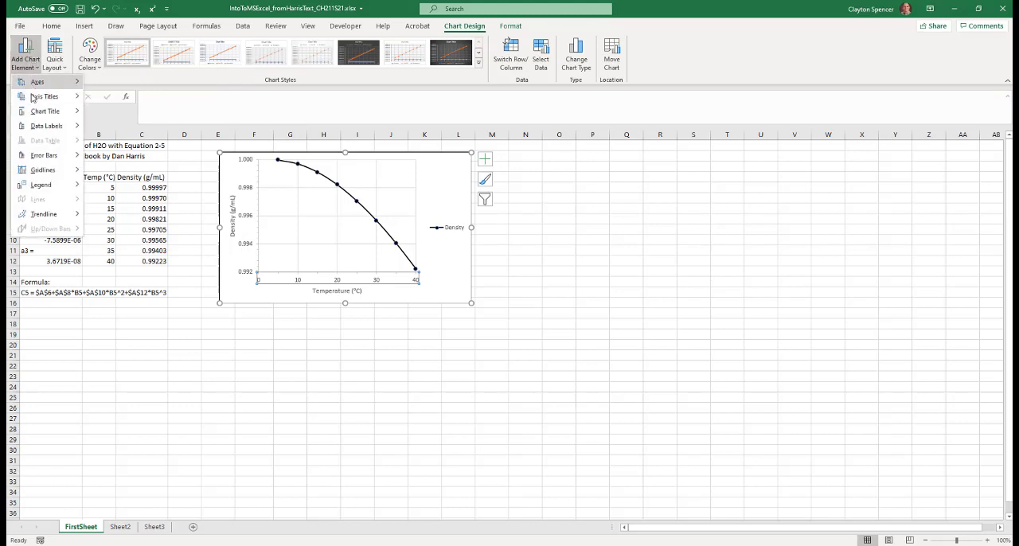
mouse_move(36, 116)
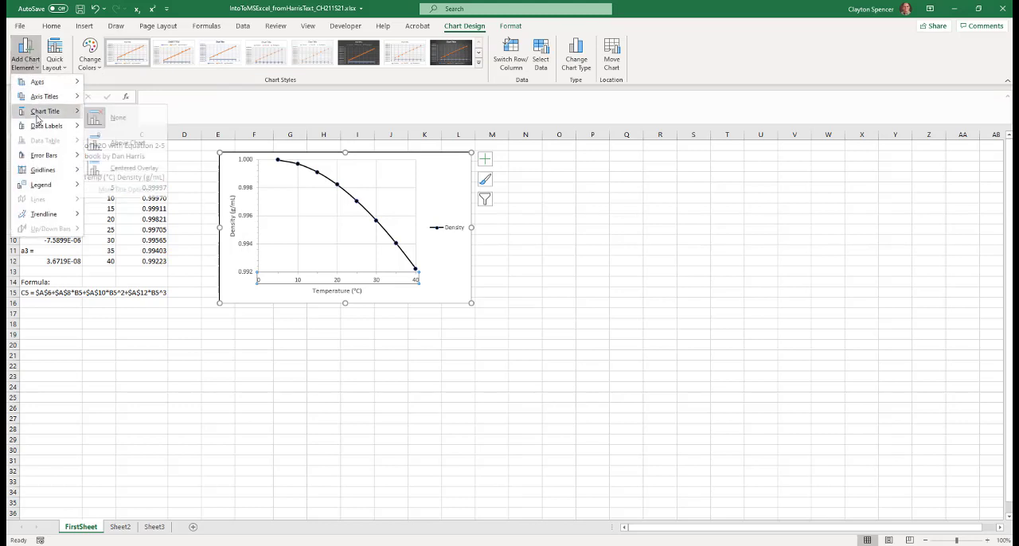
left_click(117, 145)
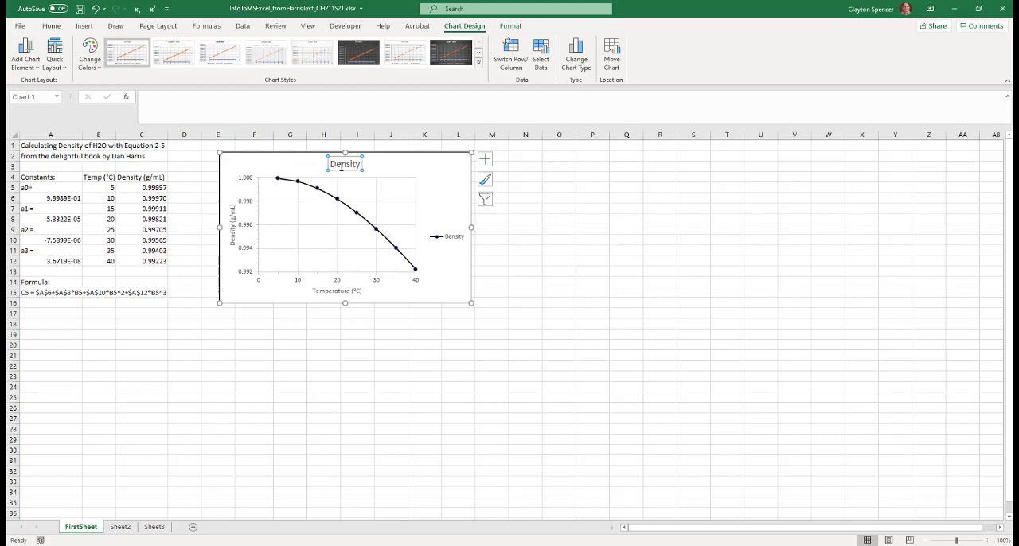
left_click_drag(333, 163, 358, 164)
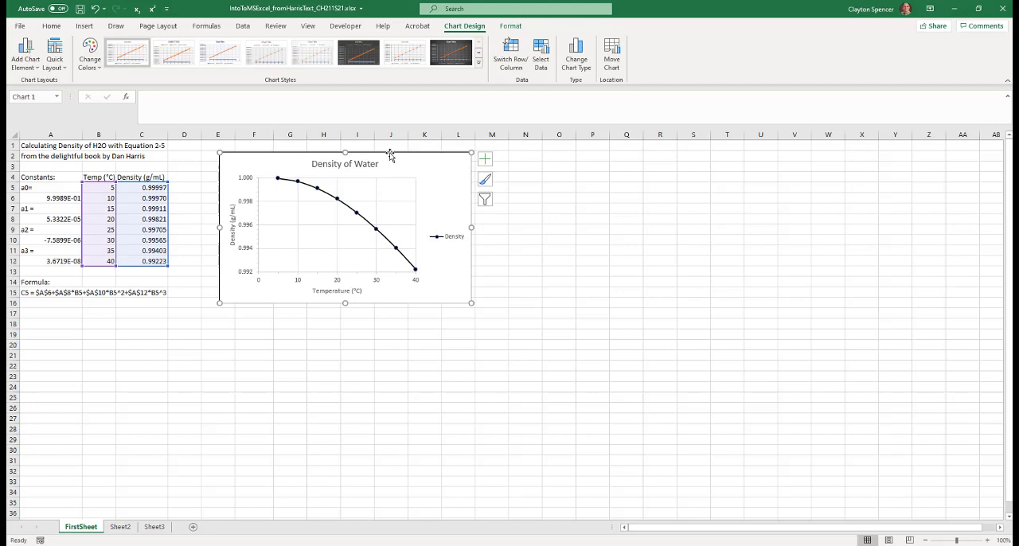
Set the font size of the chart title to 10
left_click(315, 163)
left_click_drag(311, 163, 379, 164)
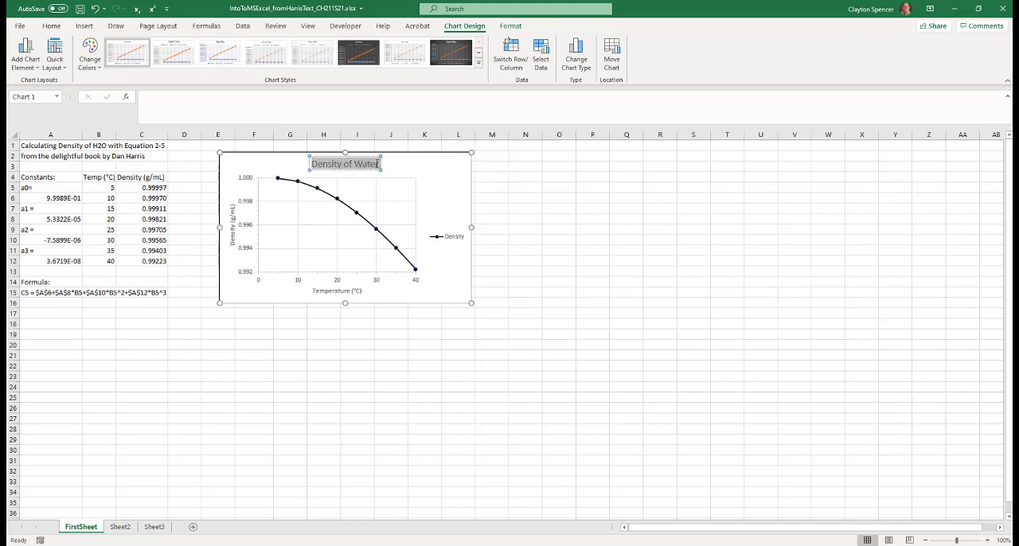
left_click(51, 26)
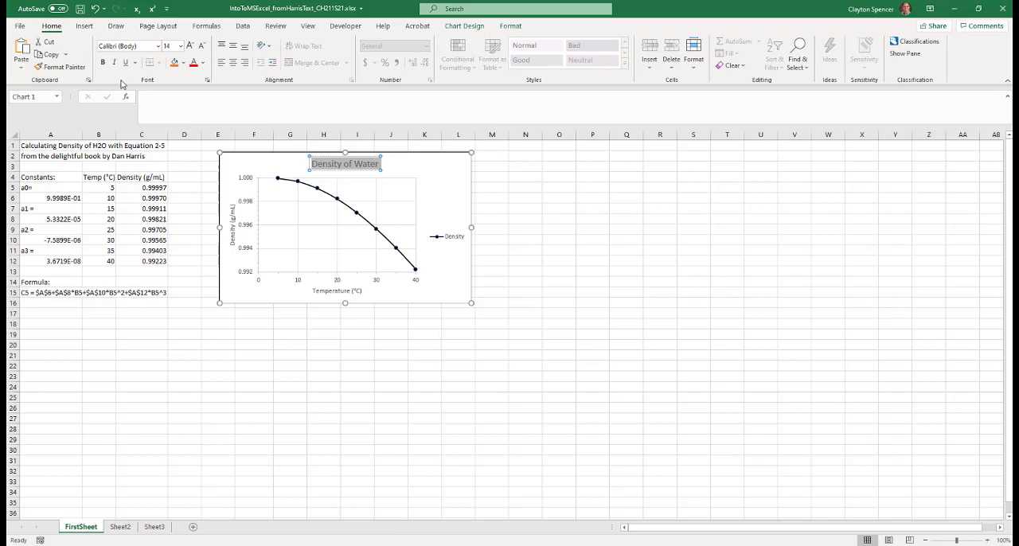
left_click(181, 46)
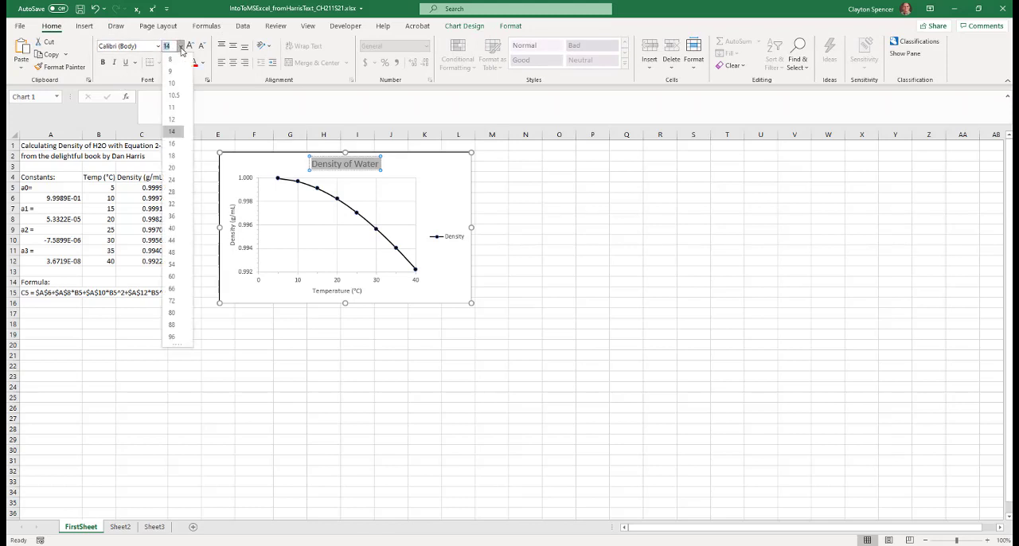
left_click(174, 96)
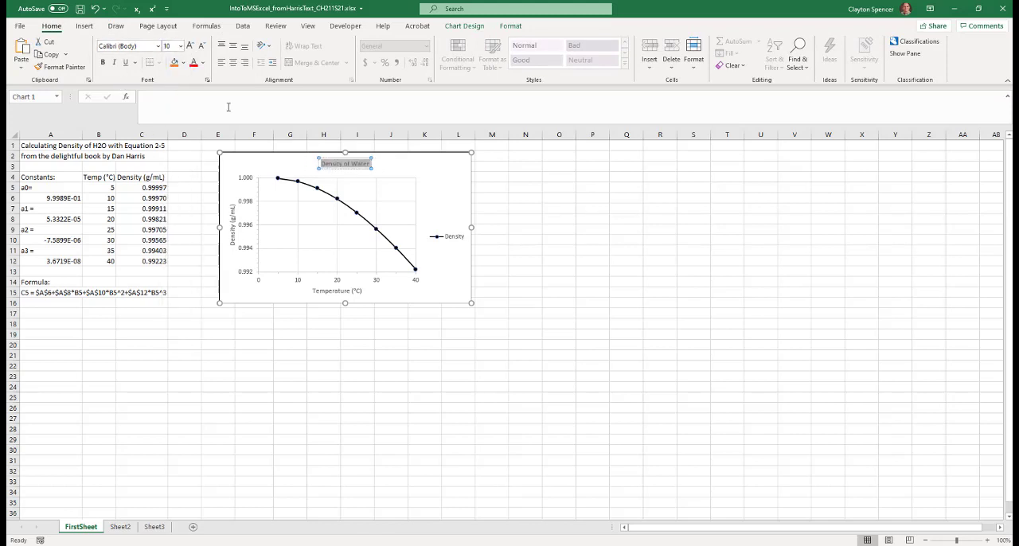
left_click(451, 191)
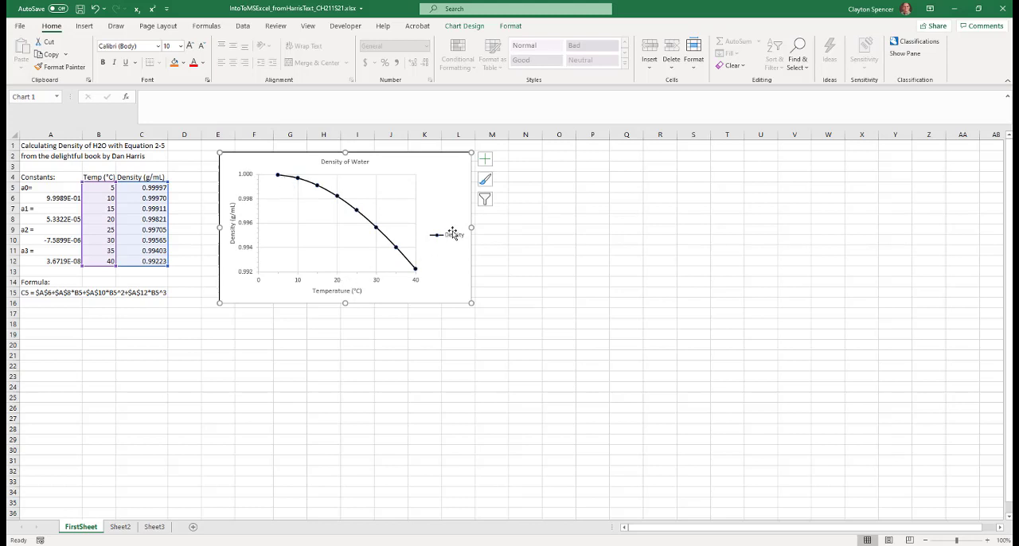
Remove the legend from the density chart
left_click(464, 25)
left_click(26, 56)
mouse_move(39, 185)
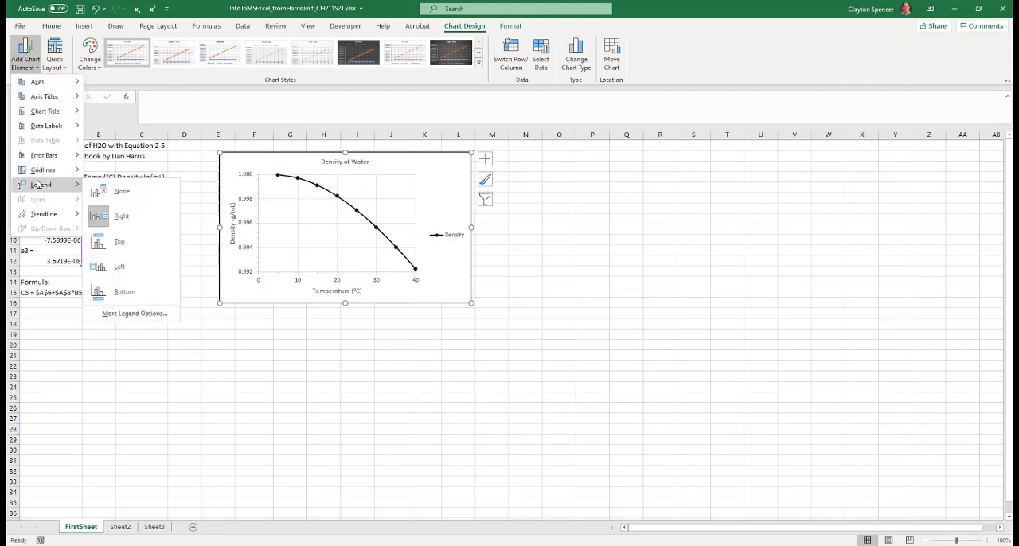
left_click(149, 195)
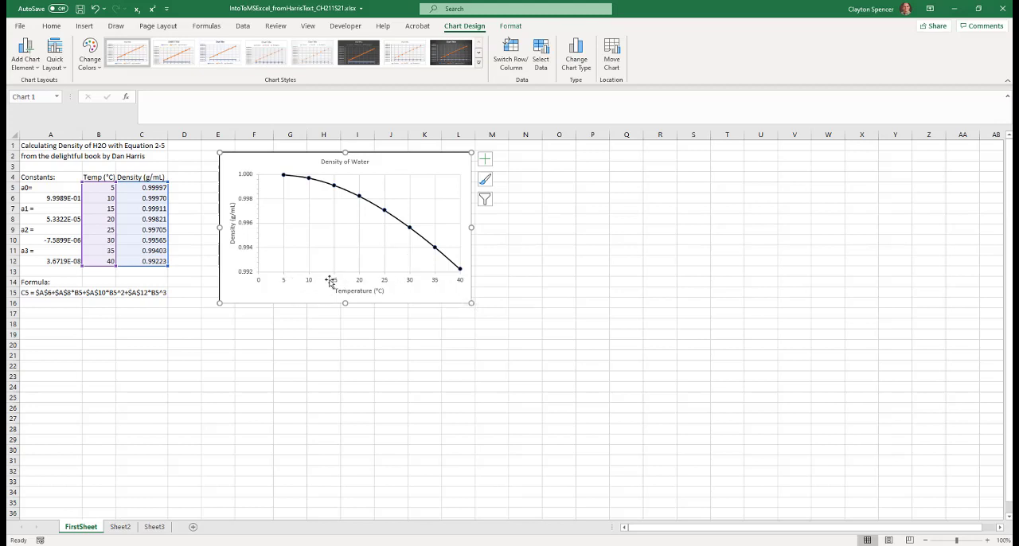
Bring up the chart area formatting options and look at the scatter chart insertion option
key("ctrl+1")
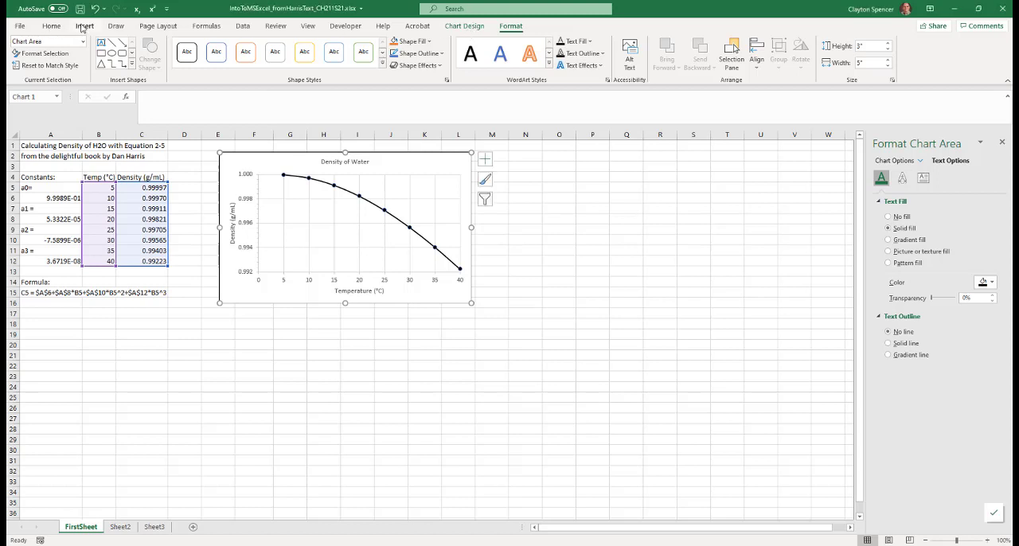
left_click(84, 27)
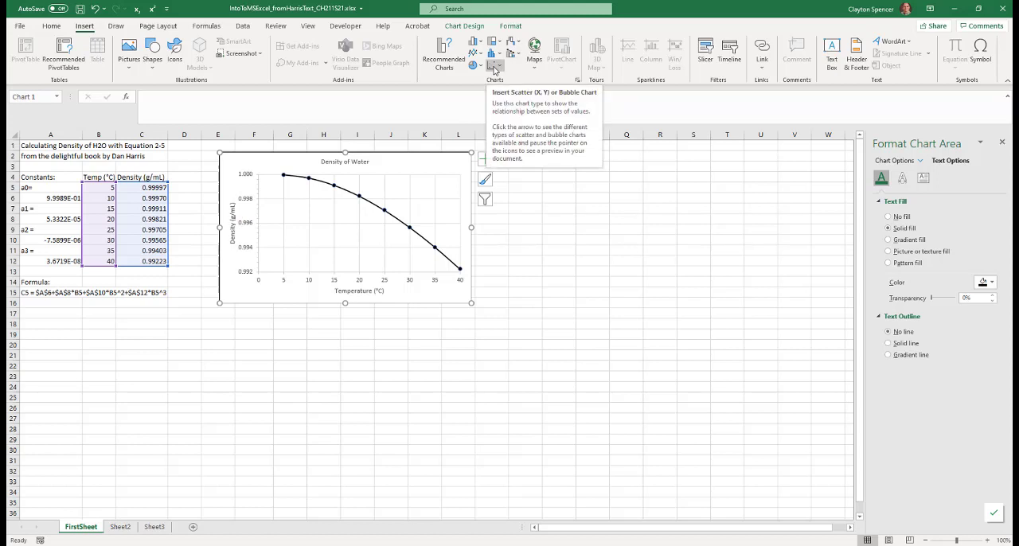
Deselect the finished chart and save the workbook
left_click(673, 259)
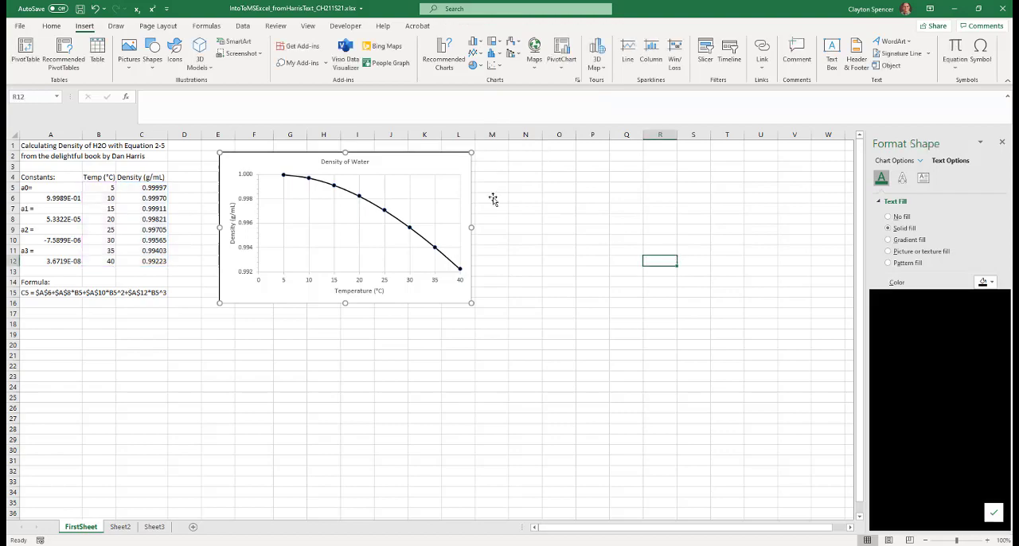
left_click(19, 25)
left_click(36, 145)
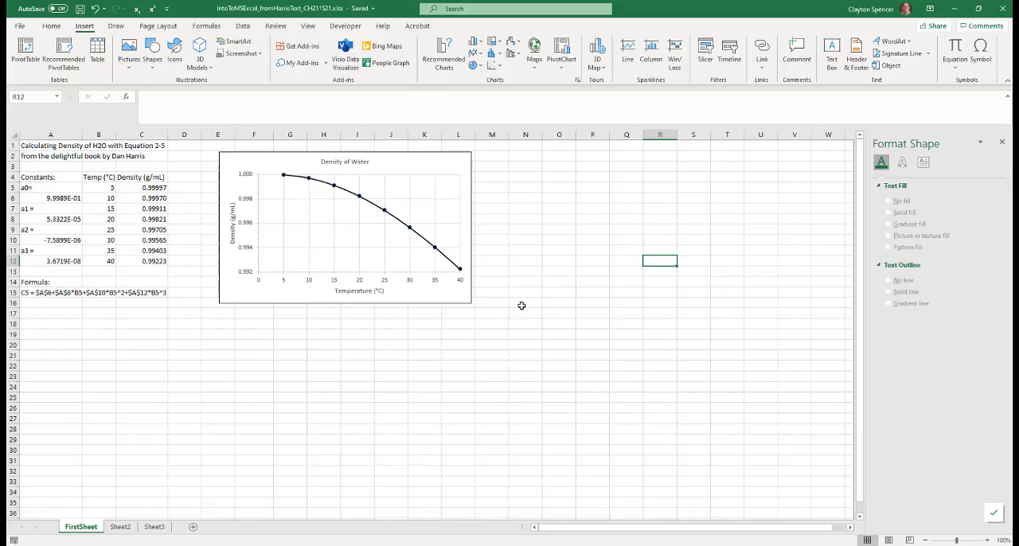